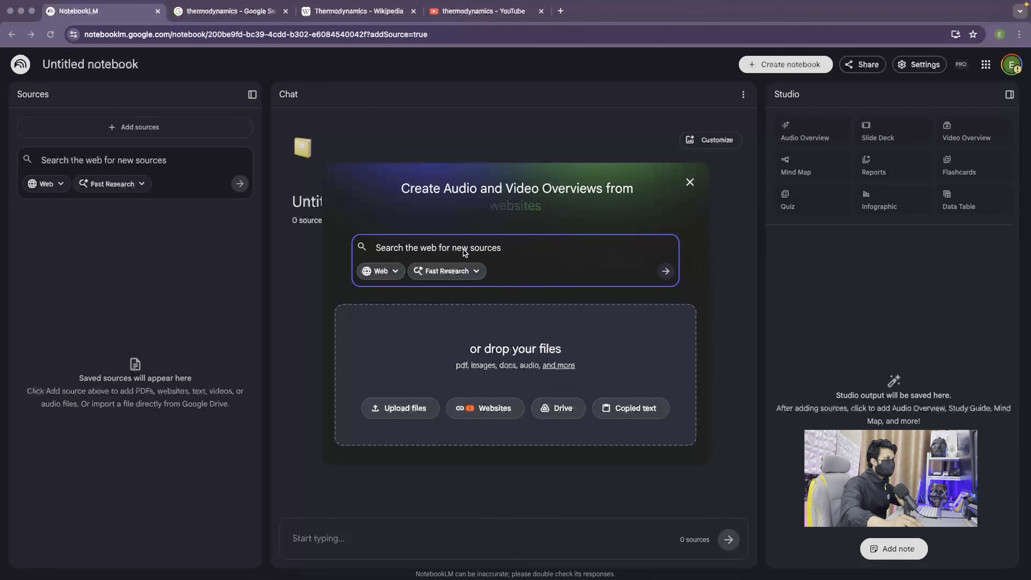
Upload download.png, the handwritten engineering thermodynamics notes, kech105.pdf and thermodynamics-summary.pdf as sources for the new notebook
click(462, 248)
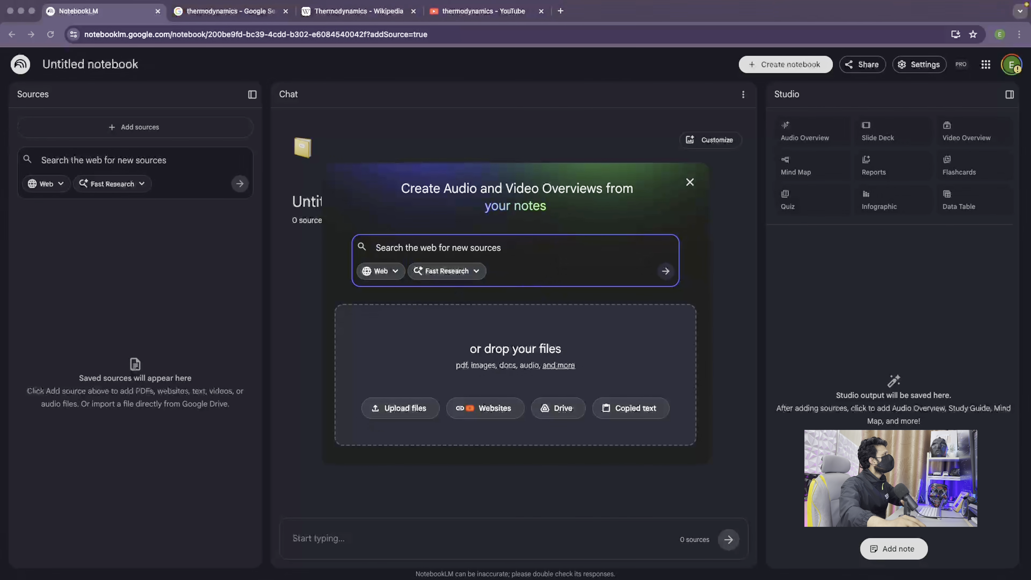
drag(1, 122, 475, 277)
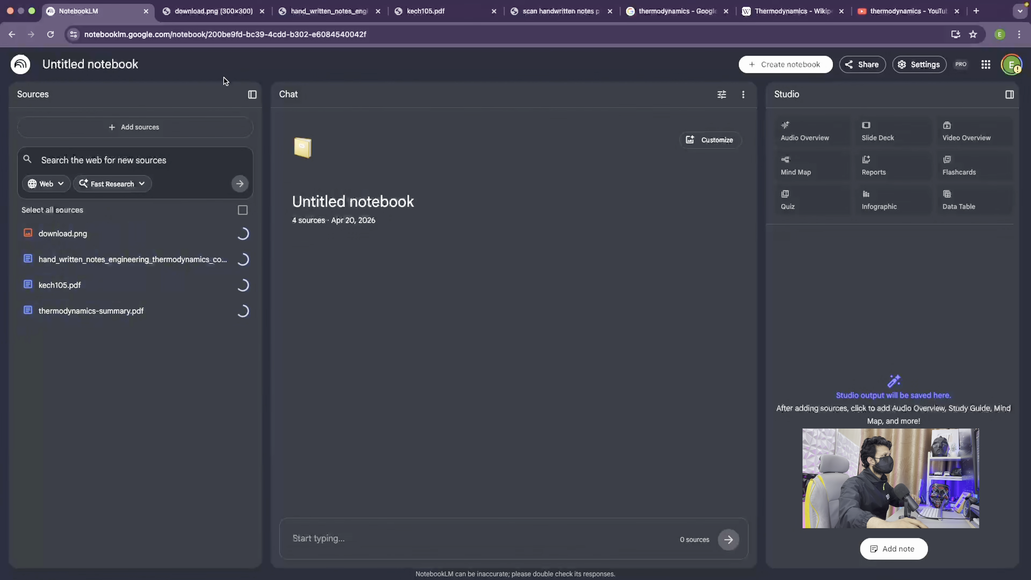
Rename the notebook as Exam
click(113, 68)
key(BackSpace)
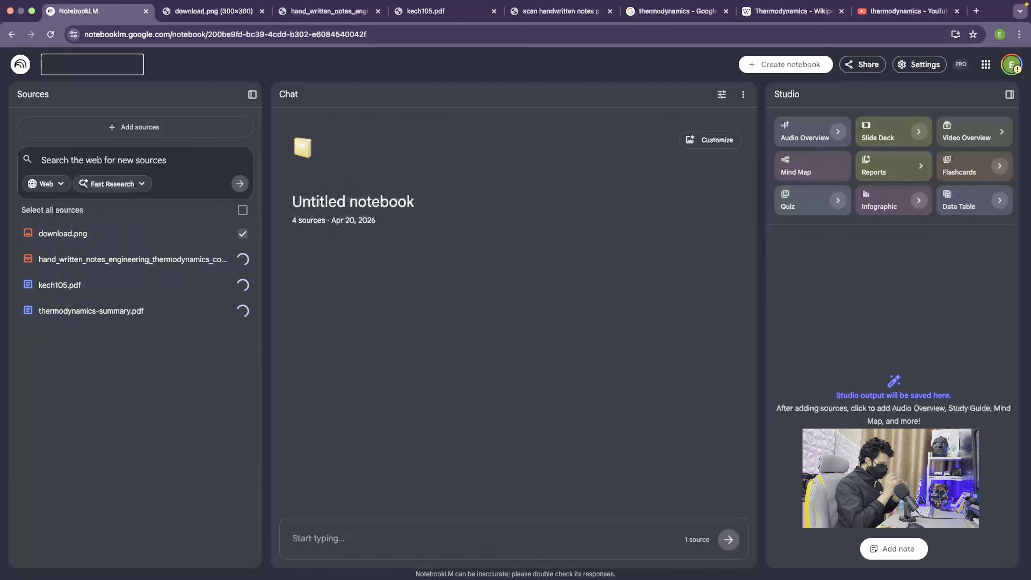
text(Eng)
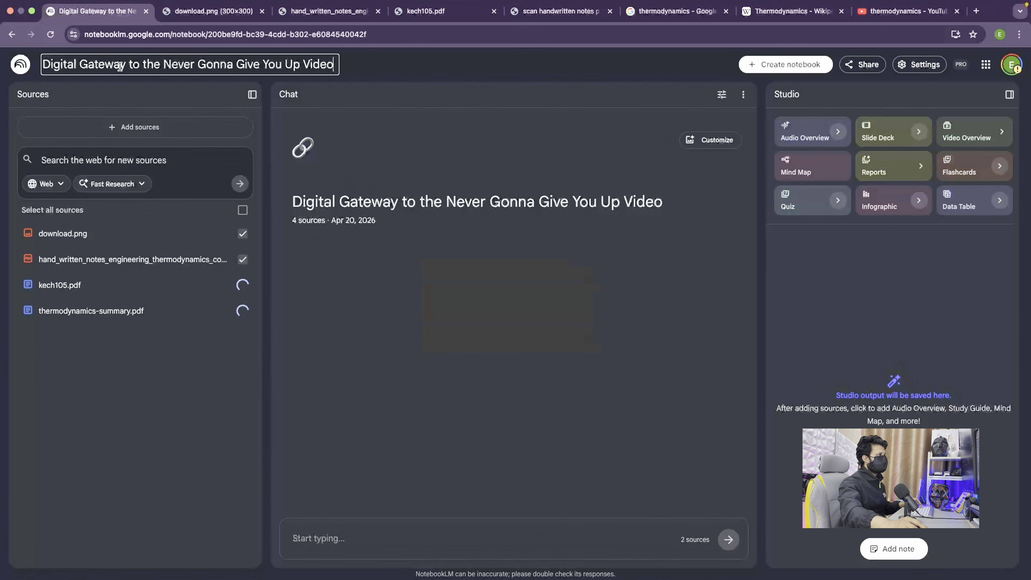
triple_click(153, 65)
key(BackSpace)
text(Exam)
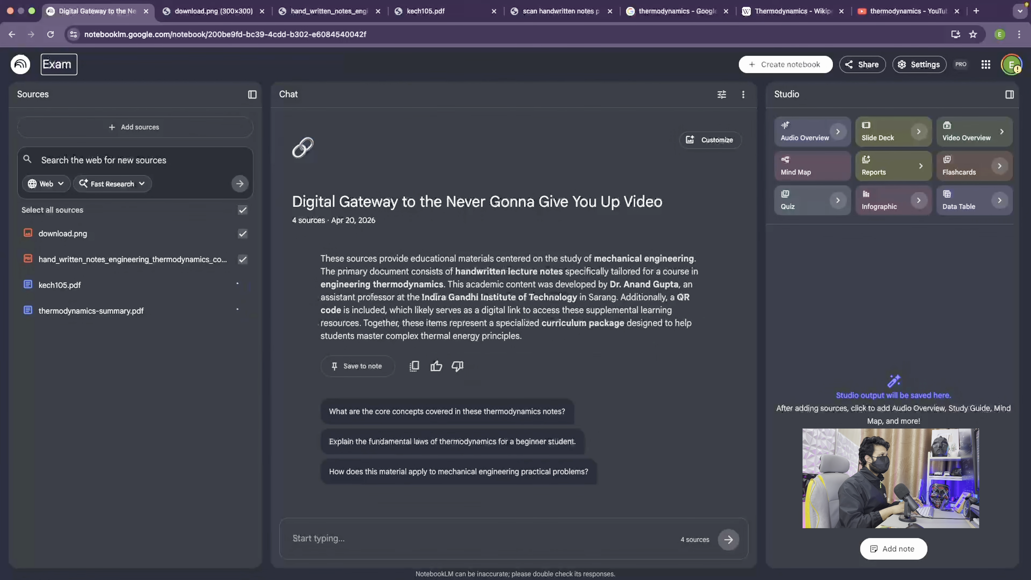
key(Return)
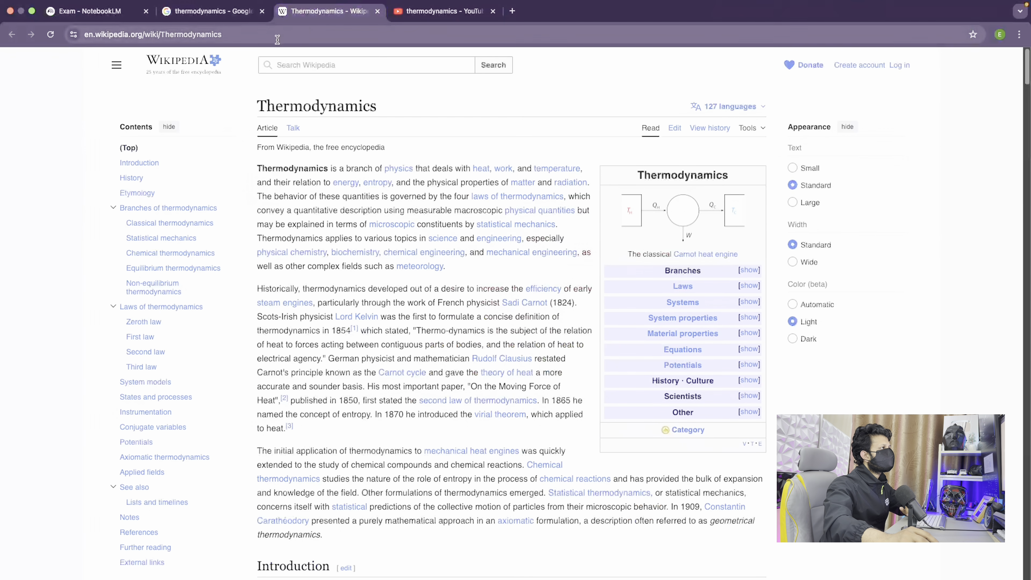
Copy the address of the Wikipedia Thermodynamics article and paste it as a website link for a new notebook source
click(238, 35)
key(super+c)
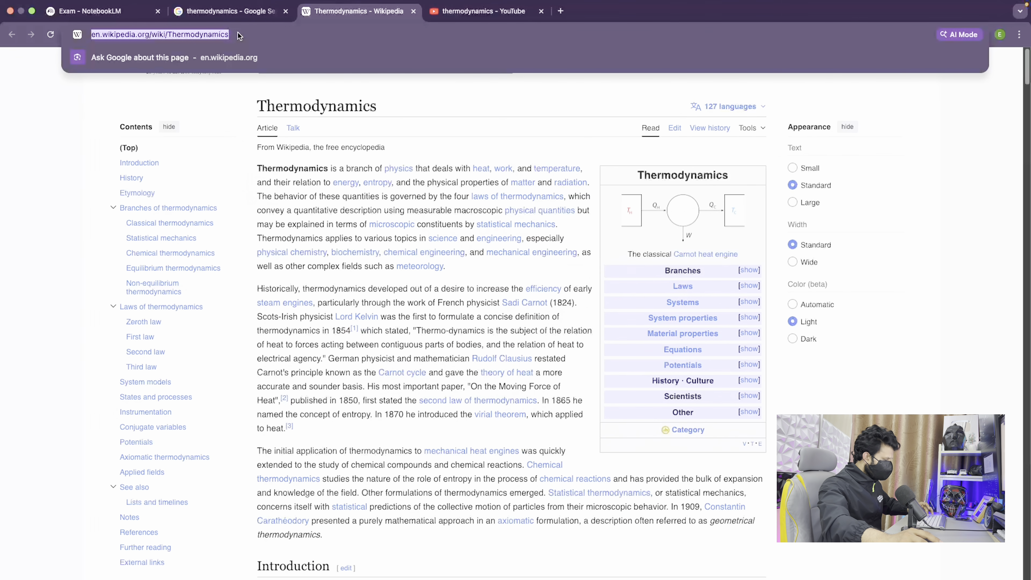
key(BackSpace)
click(102, 11)
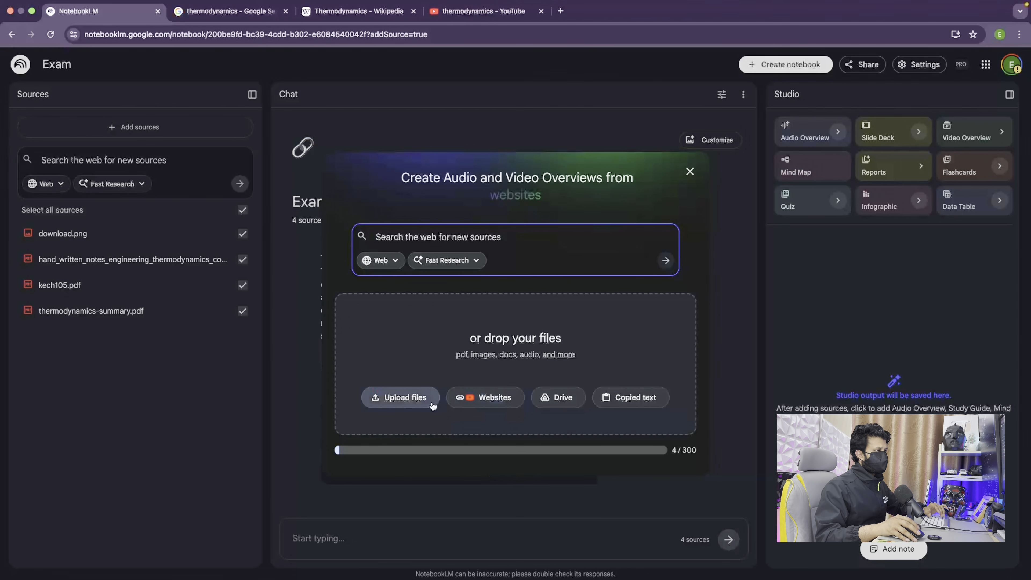
click(487, 398)
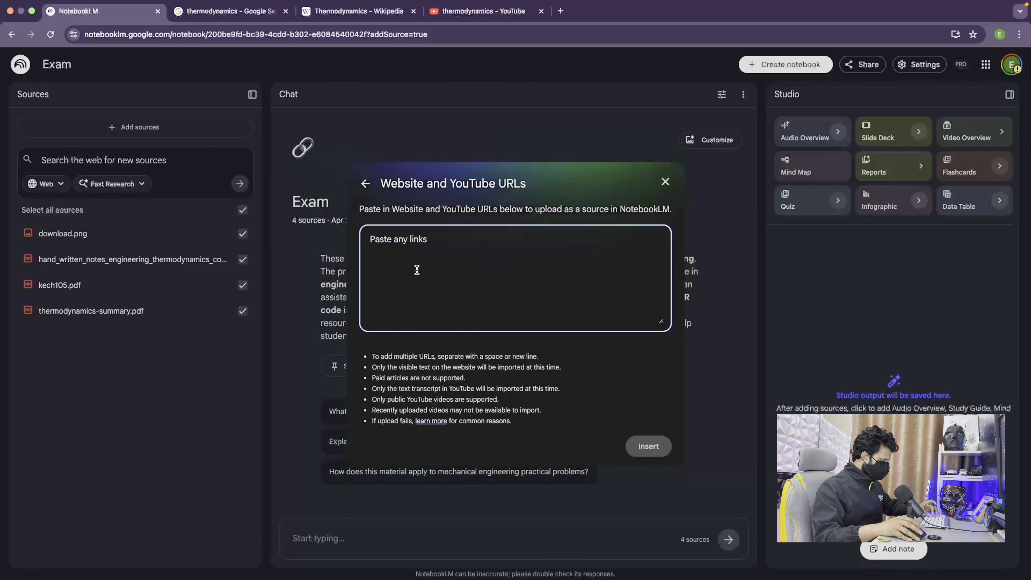
key(super+v)
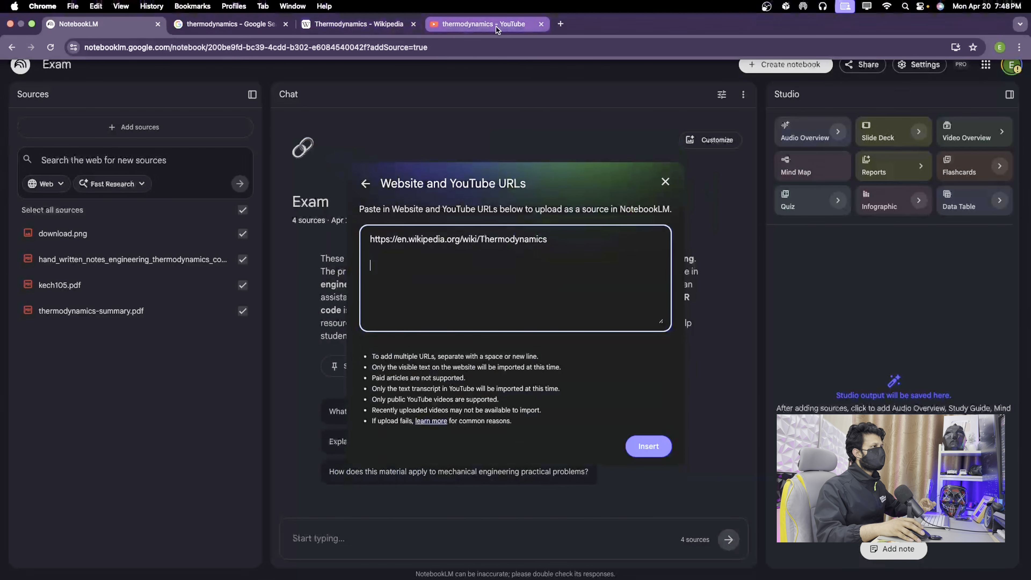
Copy the link of the YouTube video "First Law of Thermodynamics, Basic Introduction" and add it below the Wikipedia link
click(487, 23)
right_click(325, 230)
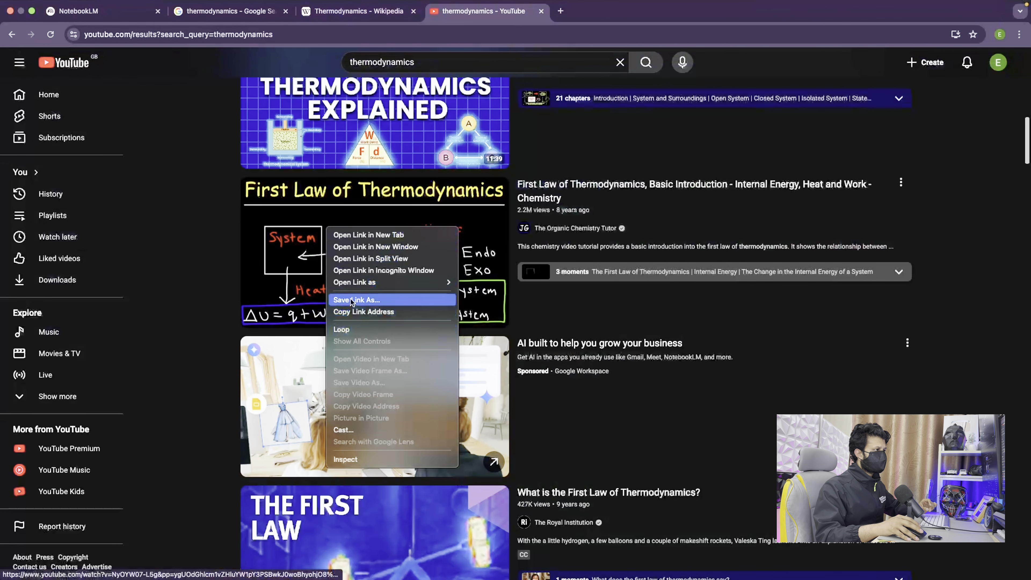
click(363, 311)
right_click(380, 202)
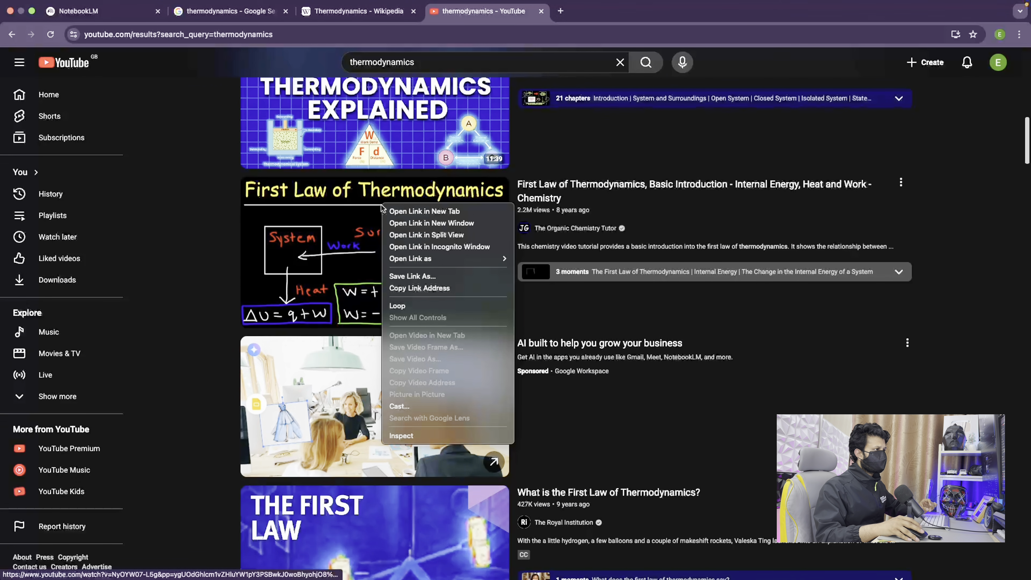
click(408, 288)
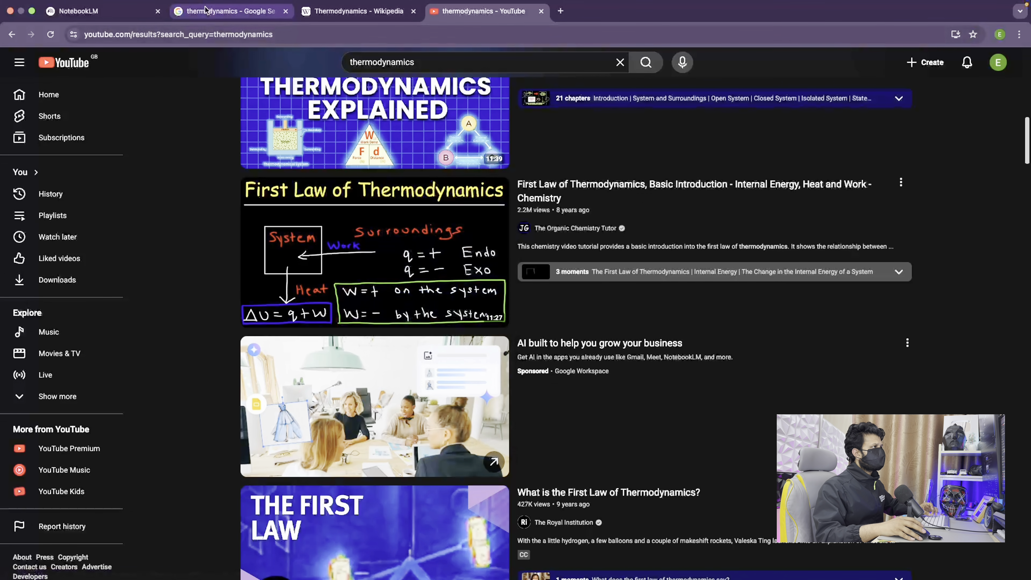
click(112, 12)
key(super+v)
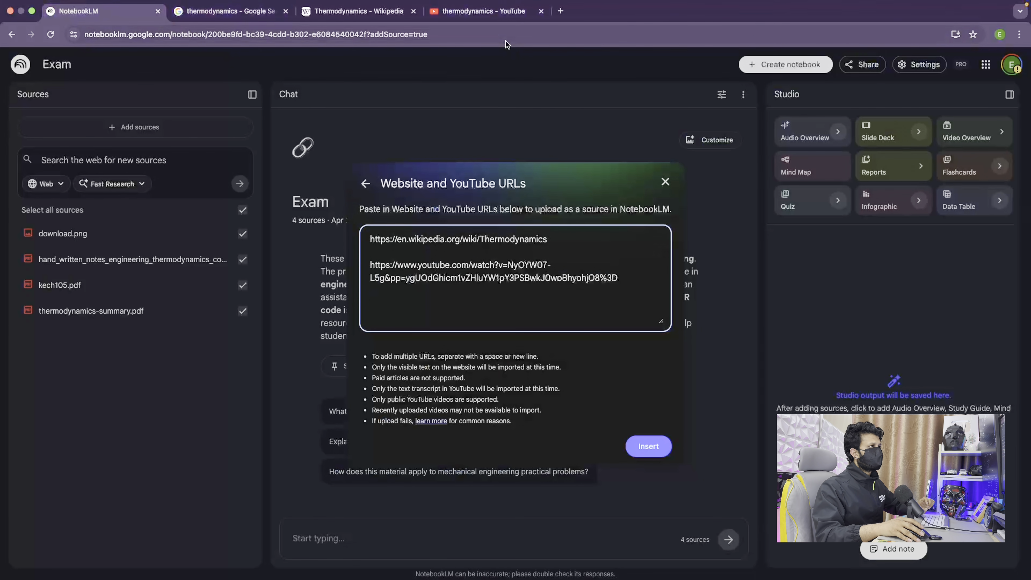
Add the link of the YouTube video "Second Law of Thermodynamics - Heat Energy, Entropy & Spontaneous Processes" and insert all the links as sources
click(483, 11)
scroll(284, 390, down, 3)
scroll(284, 390, down, 1)
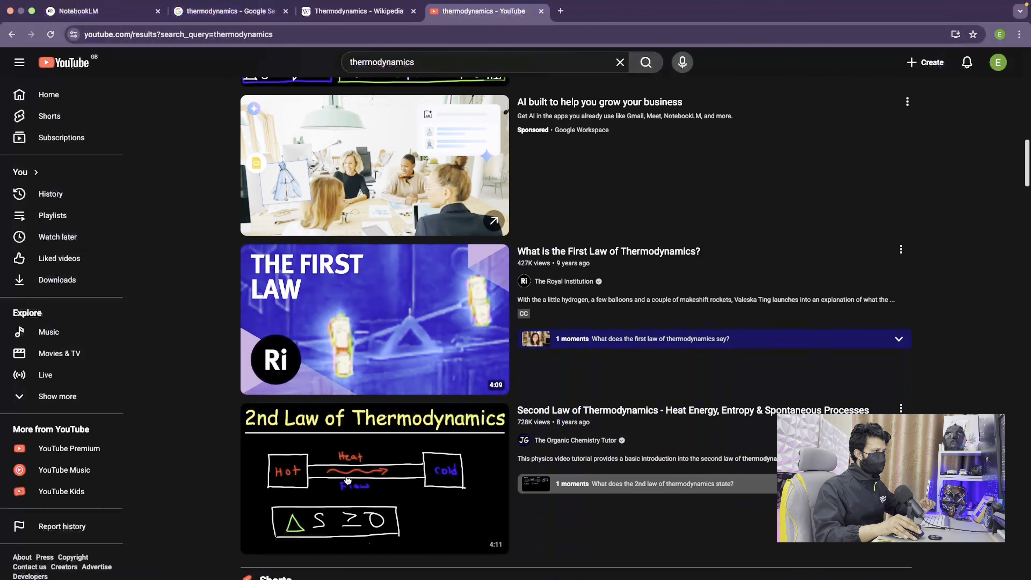
scroll(360, 336, down, 4)
right_click(360, 336)
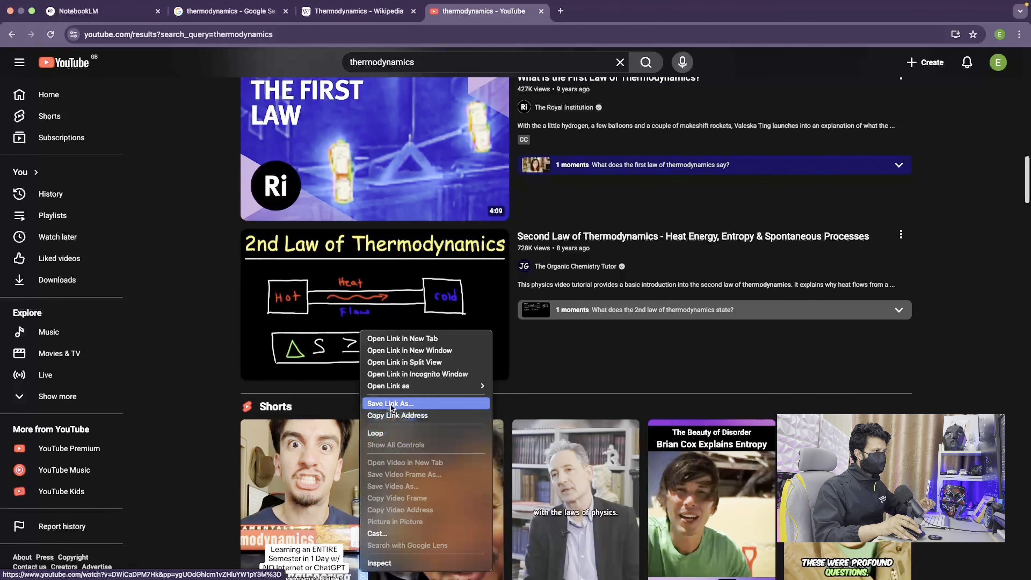
click(393, 414)
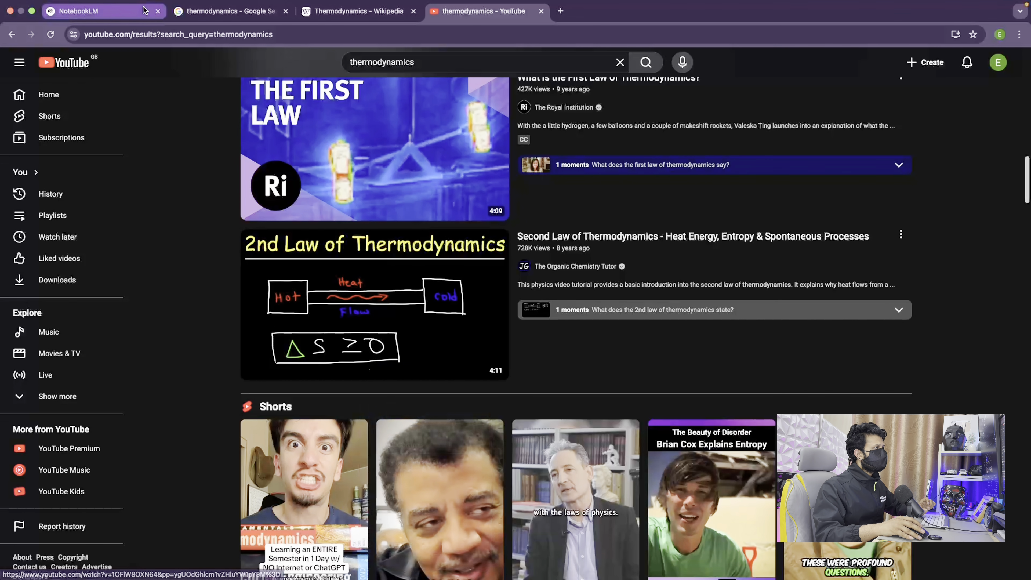
click(78, 11)
key(ctrl+v)
key(super+v)
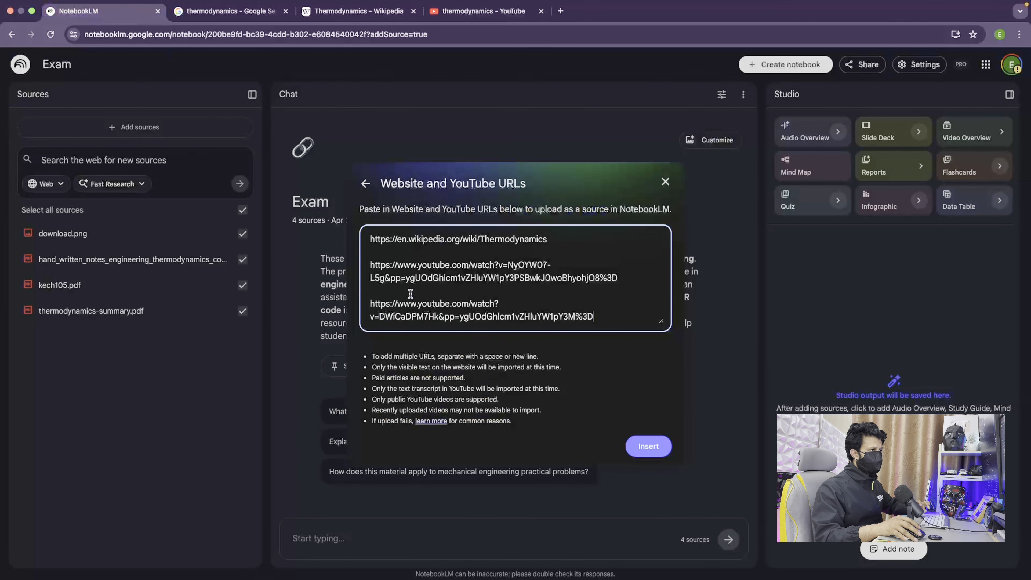
click(648, 445)
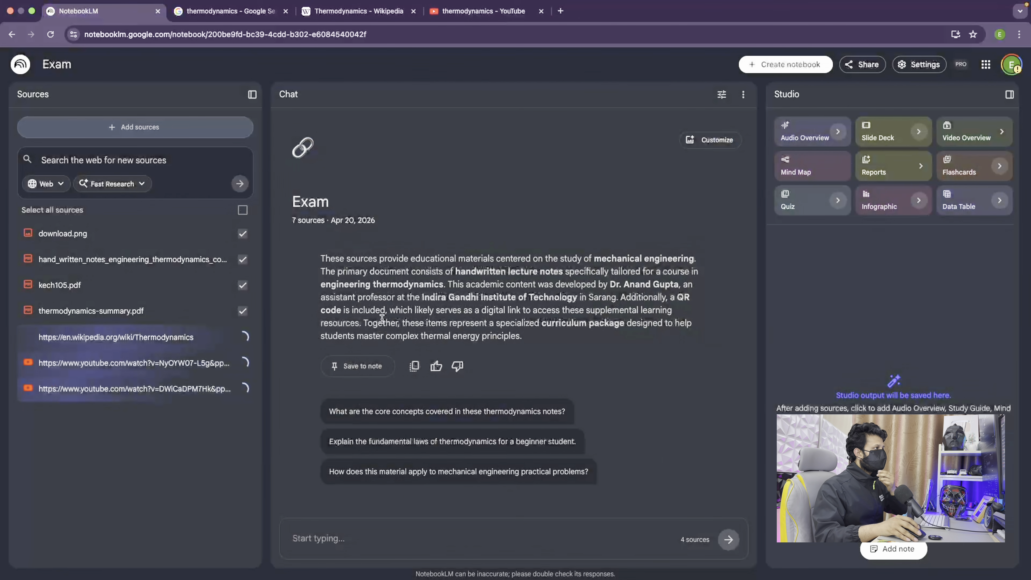
Copy the Second law heading and its opening statement from the Wikipedia Thermodynamics article
click(339, 14)
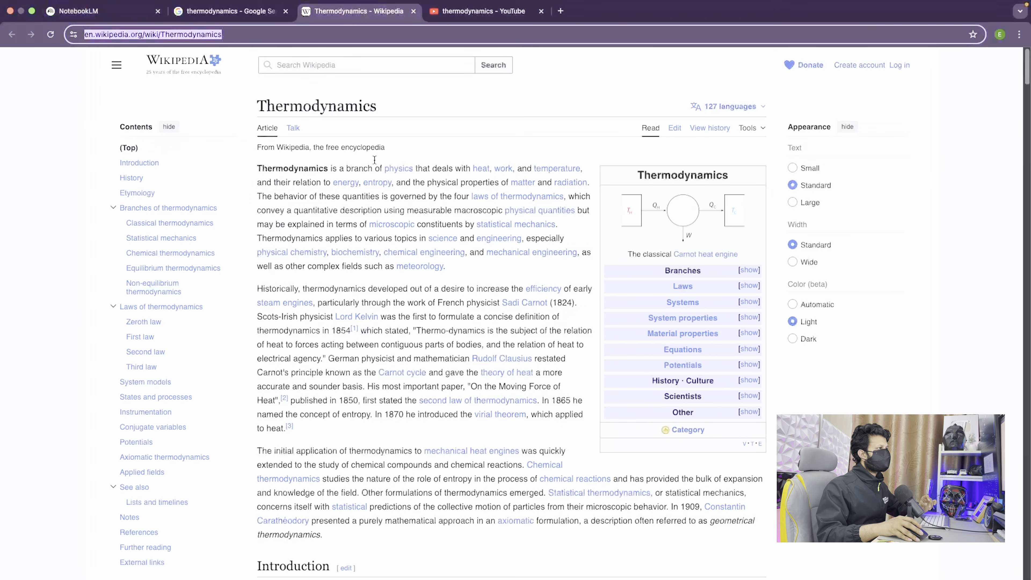
scroll(371, 356, down, 20)
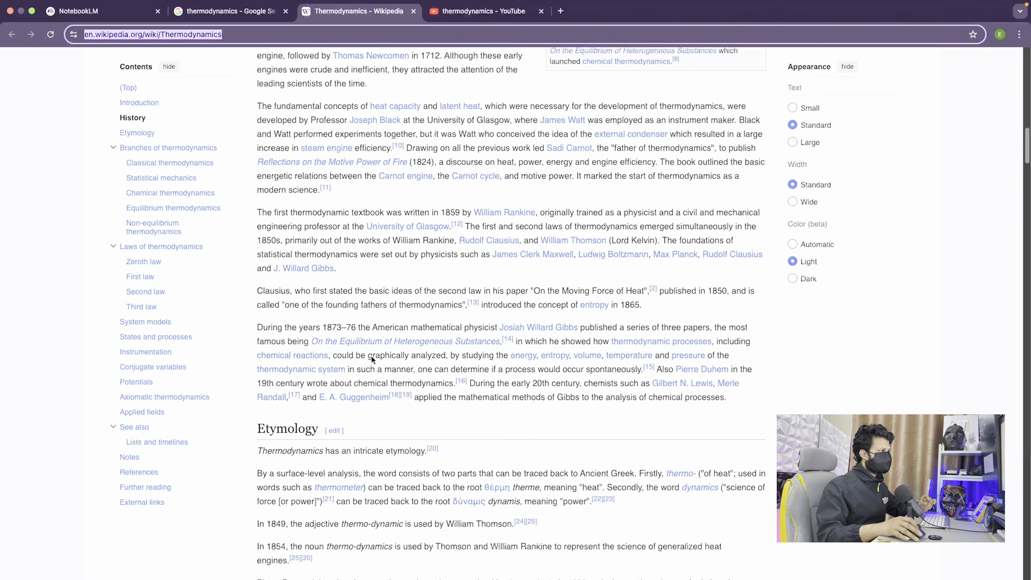
click(145, 291)
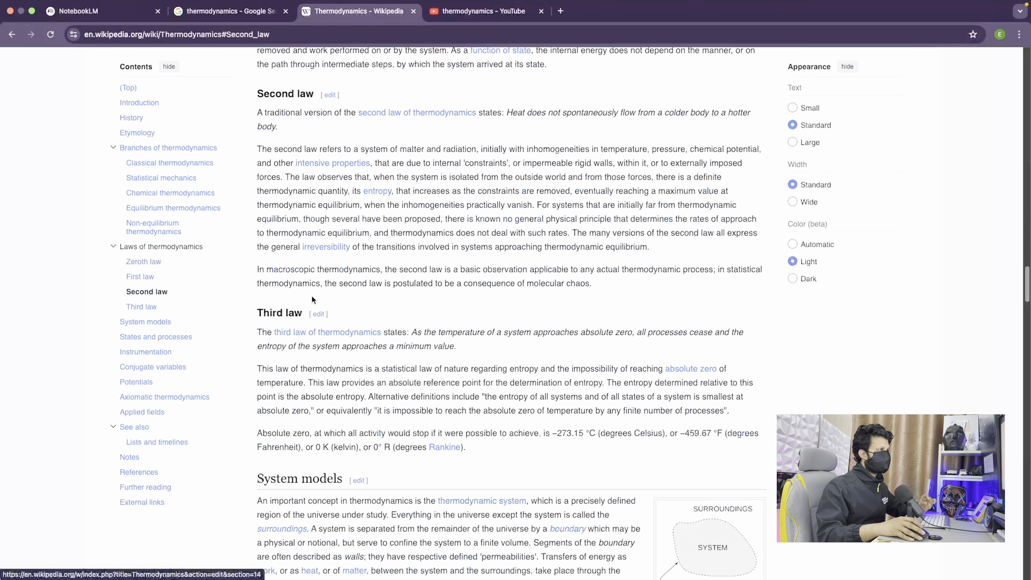
drag(258, 90, 295, 130)
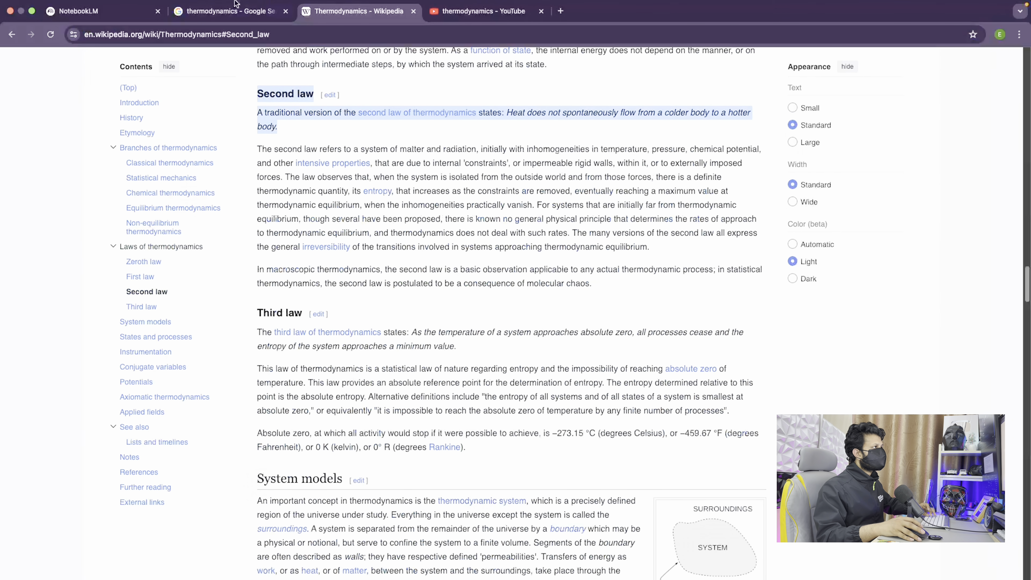
Run a Fast Research web search for new notebook sources using the copied Second law passage
click(82, 11)
click(77, 161)
key(ctrl+v)
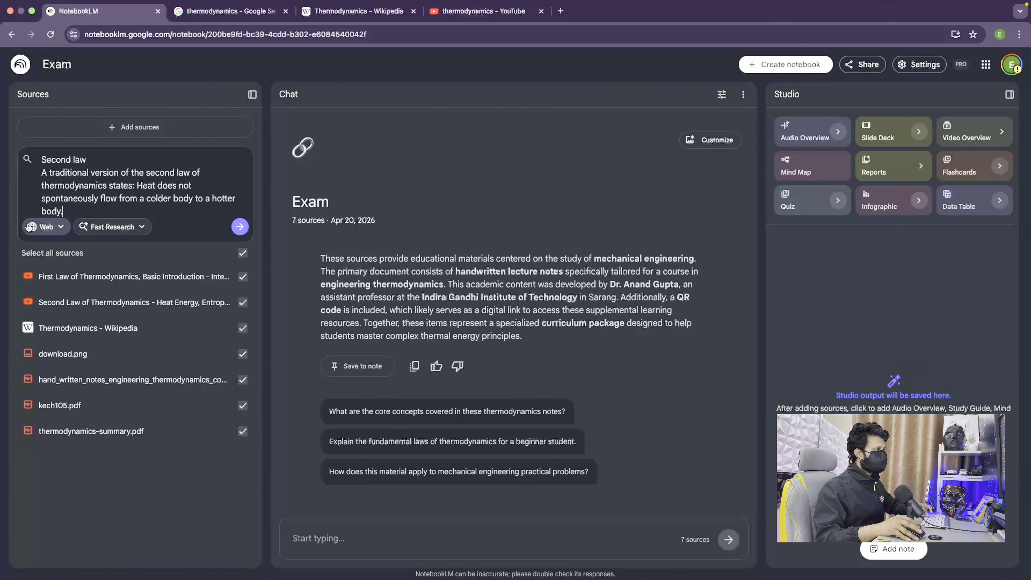
click(40, 226)
click(188, 202)
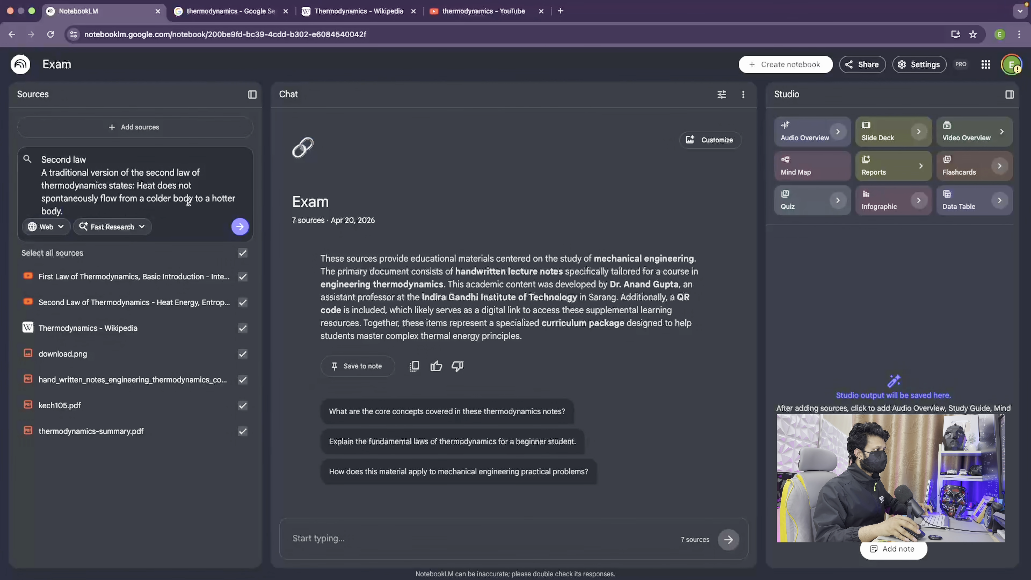
click(237, 226)
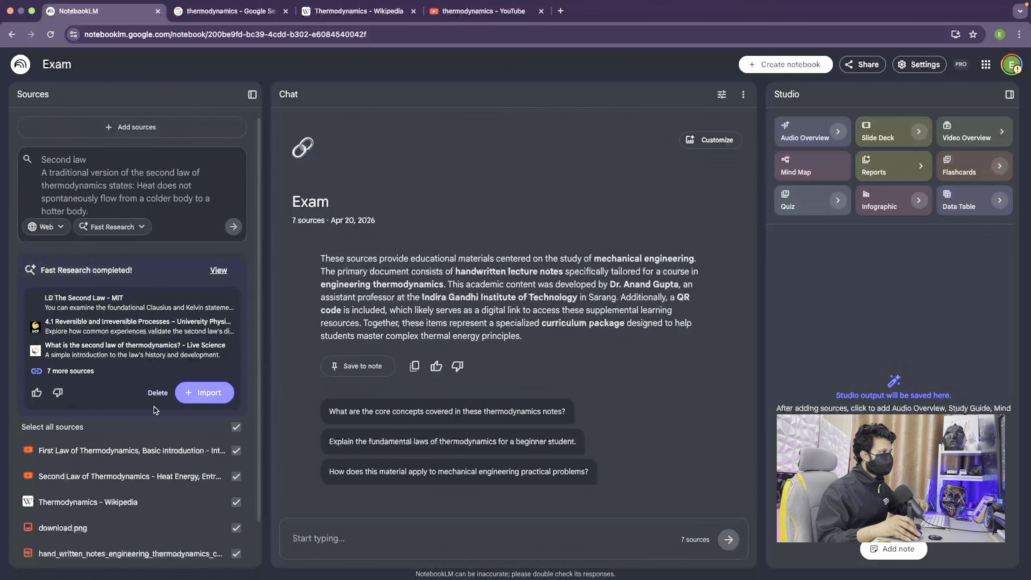
View the research results and select only the MIT, UCF "Reversible and Irreversible Processes" and Live Science sources
scroll(153, 409, down, 1)
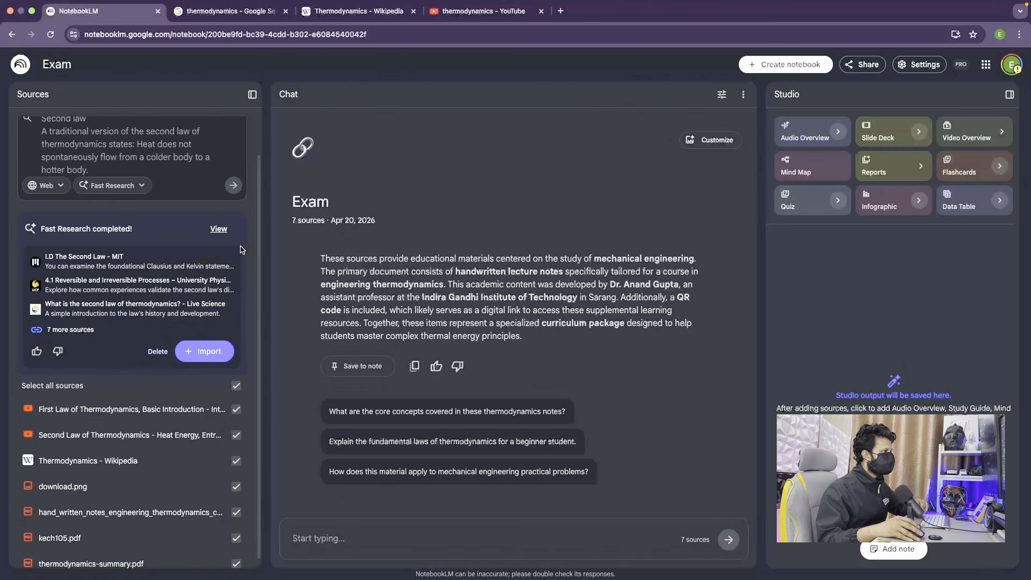
click(221, 229)
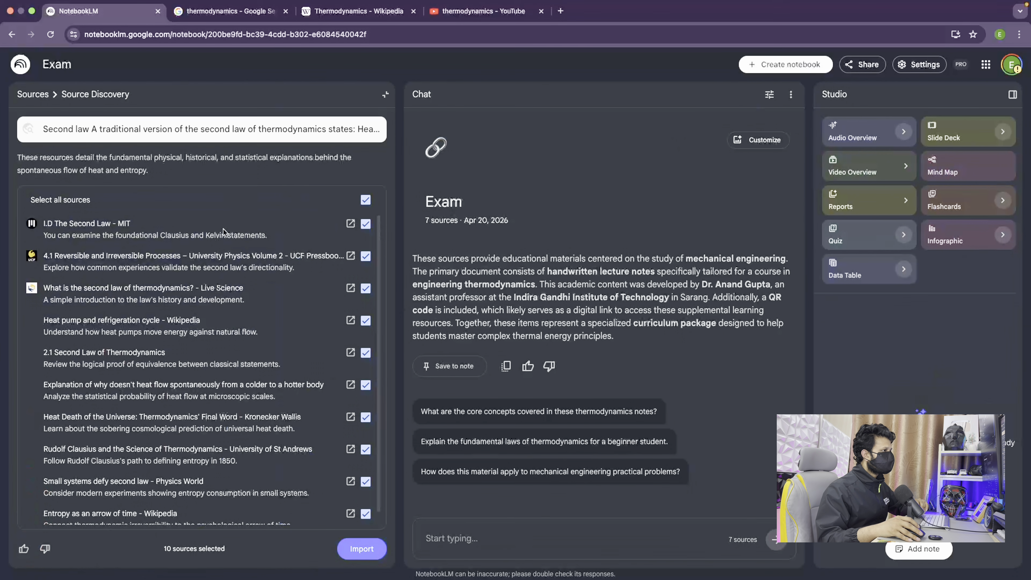
click(366, 199)
click(365, 223)
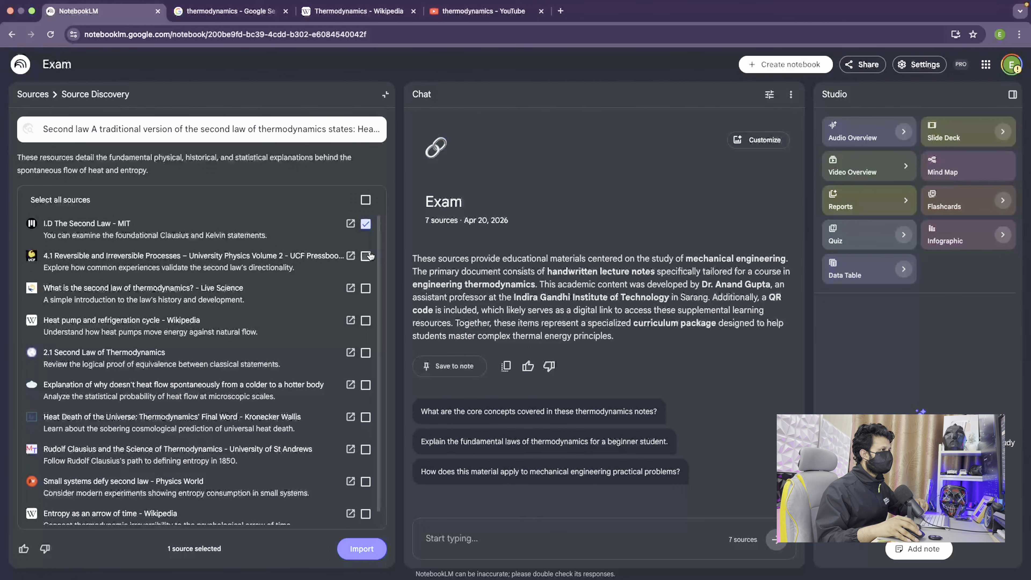
click(366, 256)
click(365, 288)
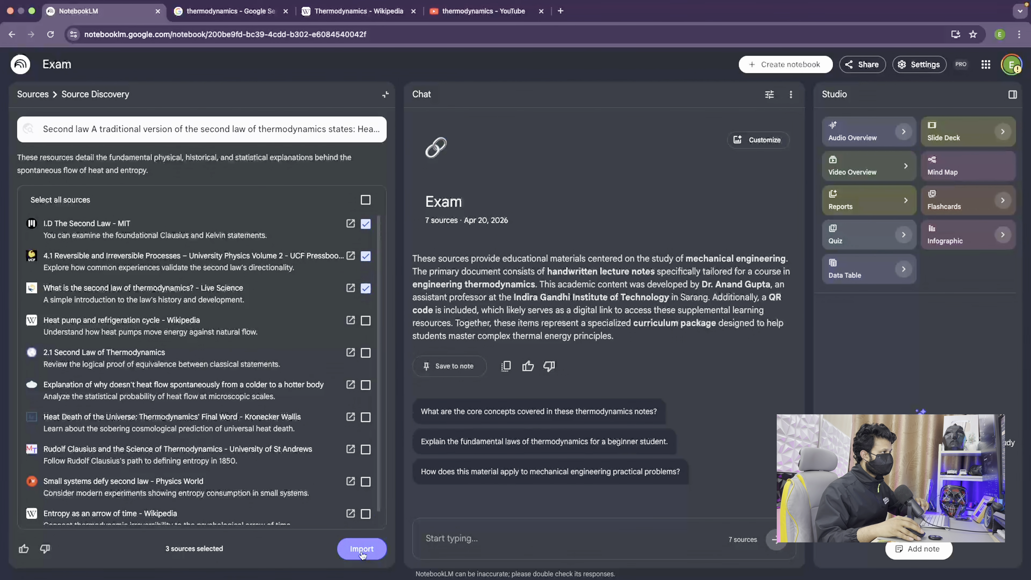
Preview the UCF "Reversible and Irreversible Processes" page, close it, and import the selected sources into the notebook
click(350, 255)
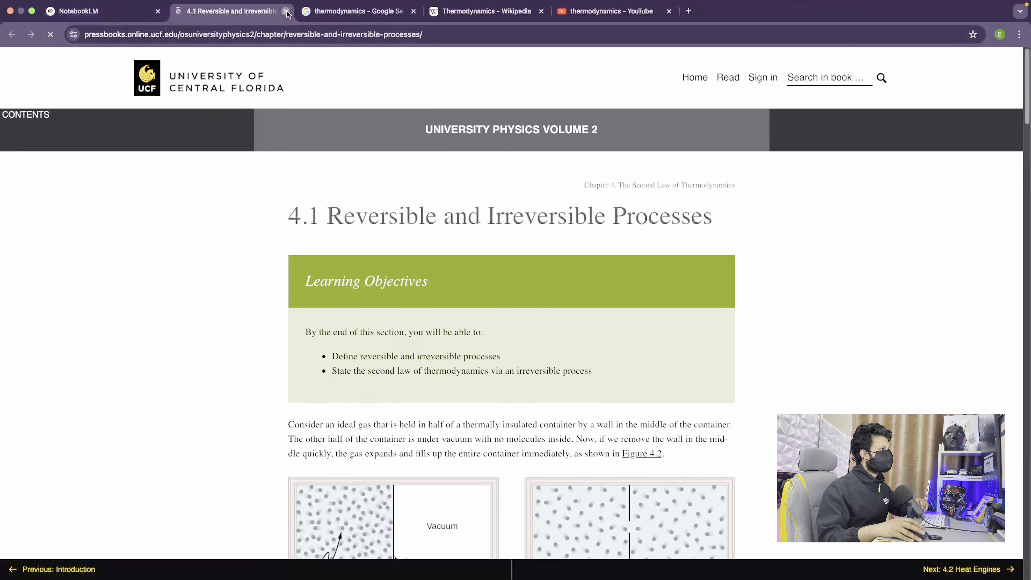
click(285, 12)
click(365, 548)
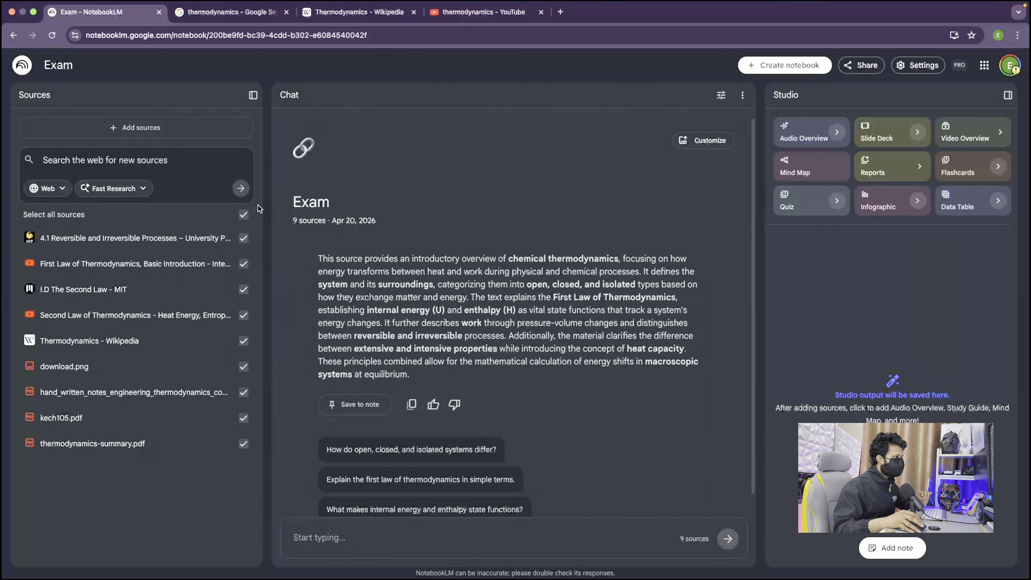
Deselect all notebook sources, then enable only the handwritten thermodynamics notes and kech105.pdf
click(244, 215)
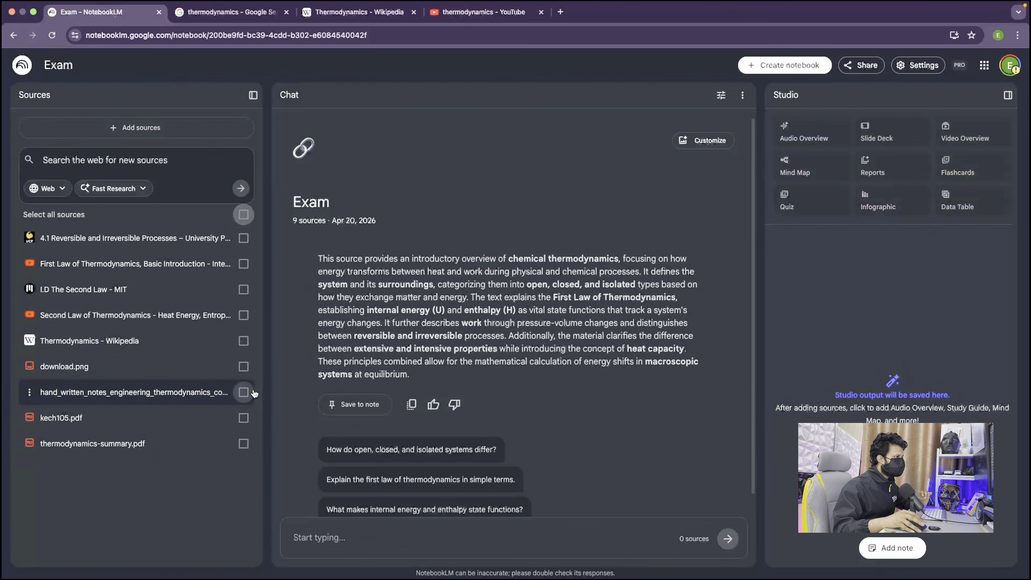
click(243, 392)
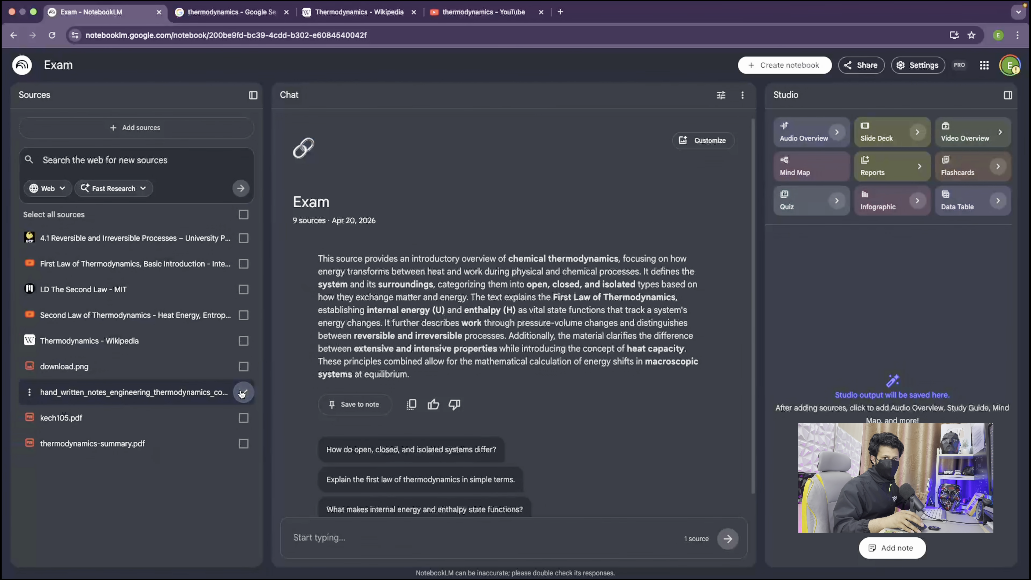
click(244, 422)
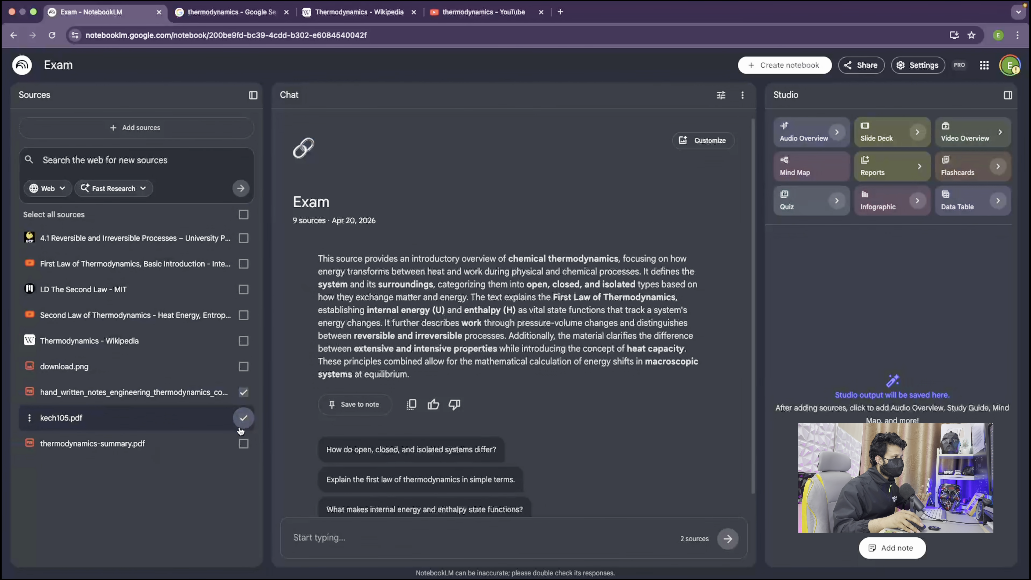
Enable thermodynamics-summary.pdf as well and enter a chat prompt asking an elite professor and study assistant to turn the lecture notes into a structured study guide
click(242, 443)
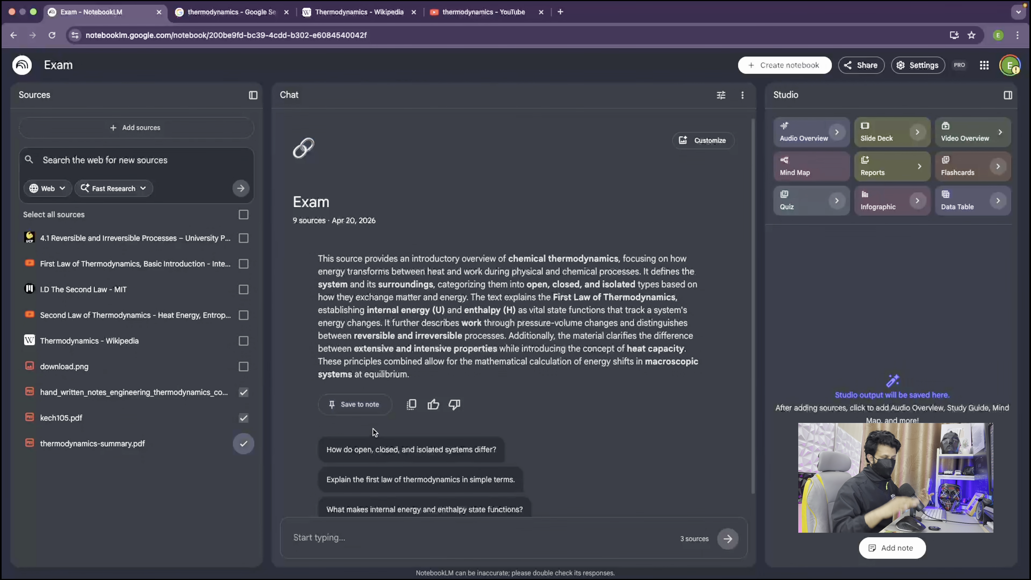
click(388, 537)
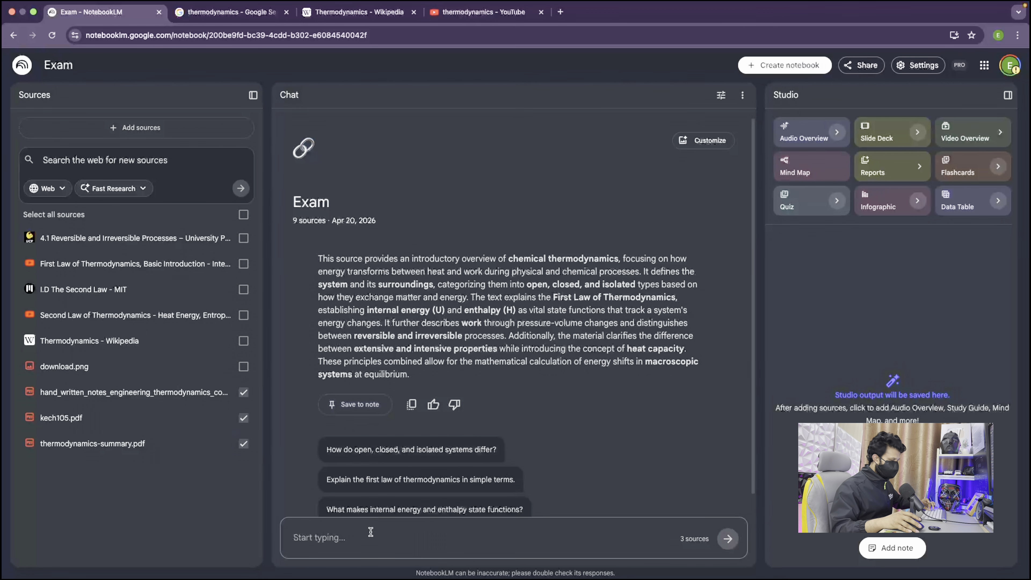
text(v)
key(BackSpace)
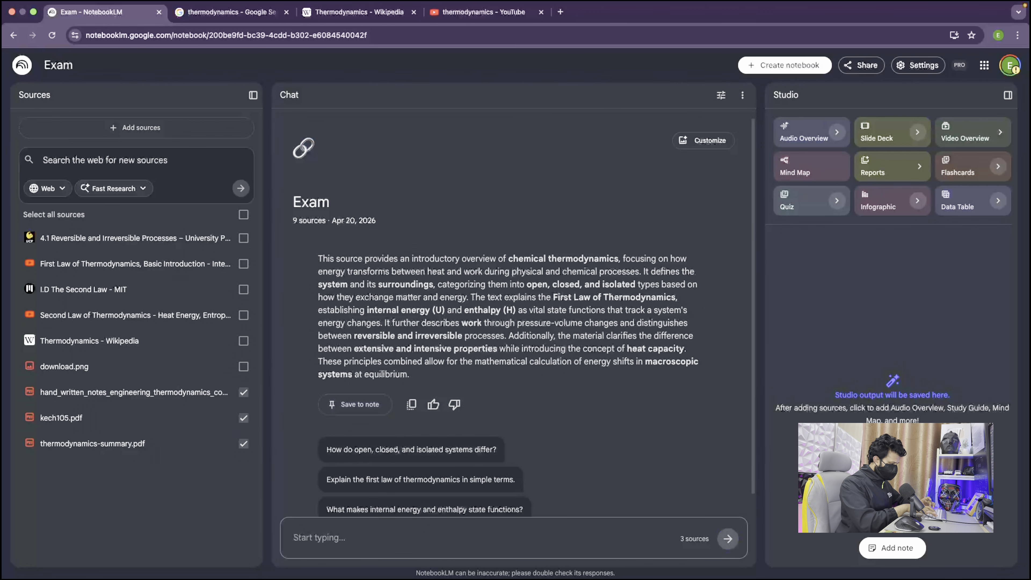
text(Act as an elite professor and expert study assistant. I have uploaded my raw, messy lecture notes. Please process them and transform them into a highly structured, comprehensive study guide. Please include:The Core Theme: 3–4 sentences summarizing the entire lecture. Key Concepts & Definitions: Extract all important terms and define them in simple, everyday English.Logical Flow: Explain how idea A connects to idea B. Real-World Applications: Provide 3 highly relatable, modern real-life examples for the main topics. Common Pitfalls: Highlight 3 areas where students typically get confused and clarify them. Memory Hooks: Create mnemonics or short analogies to help me remember the toughest parts. Gap Analysis: Identify what crucial information seems to be missing from my notes so I can ask my teacher. Organize this with clear headings, bullet points, and bold text for maximum readability.)
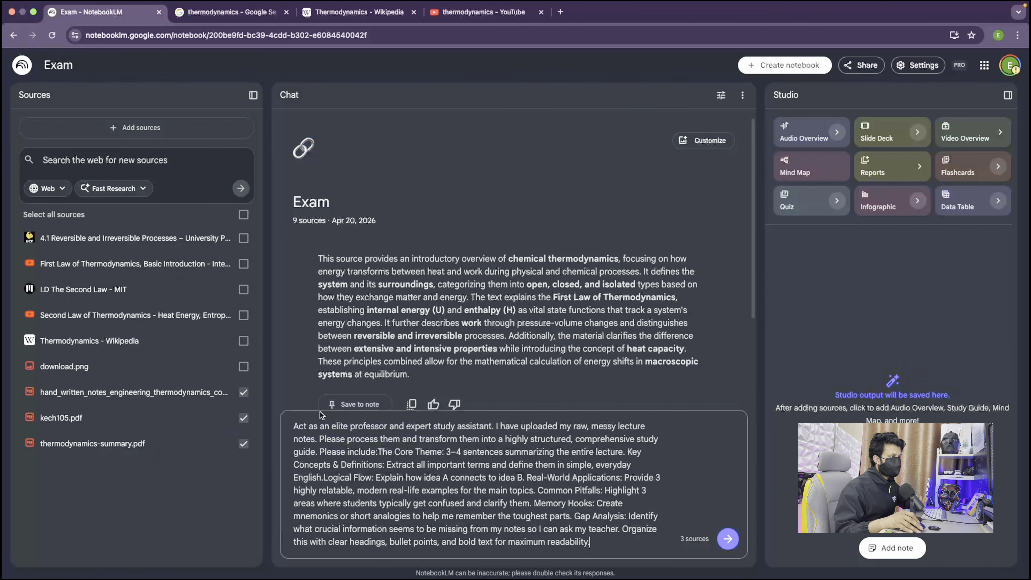
Review the prompt's opening role, the study guide instructions and the Core Theme request for 3–4 summary sentences
drag(295, 425, 637, 434)
click(531, 440)
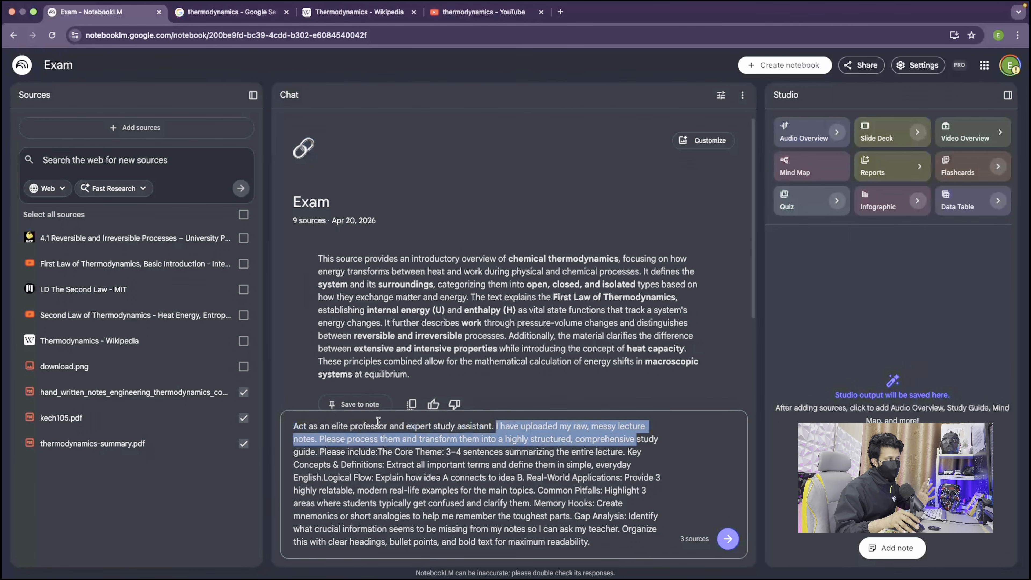
click(318, 439)
drag(320, 439, 568, 450)
click(549, 462)
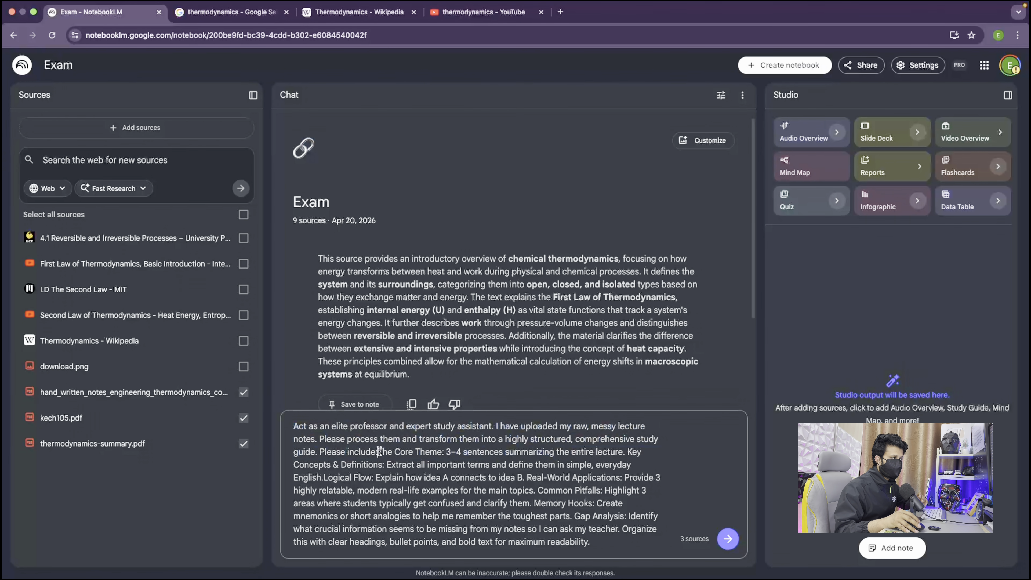
drag(379, 451, 505, 452)
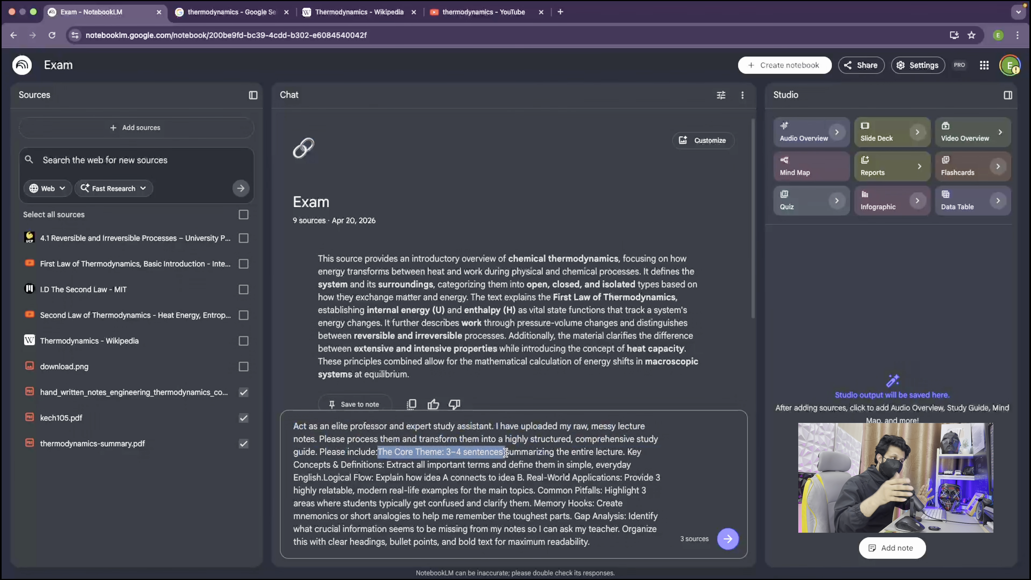
click(374, 476)
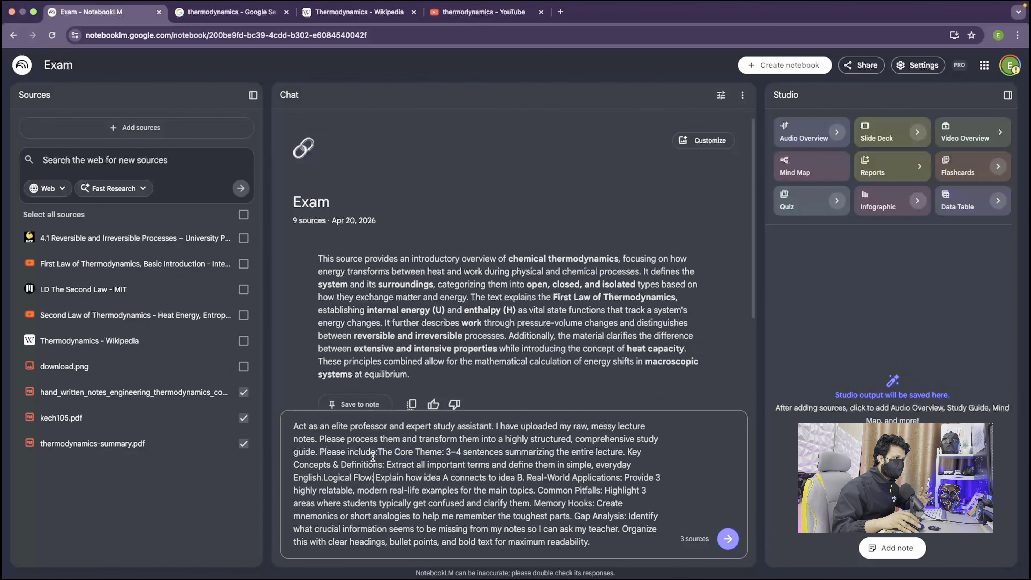
drag(377, 452, 625, 453)
click(482, 452)
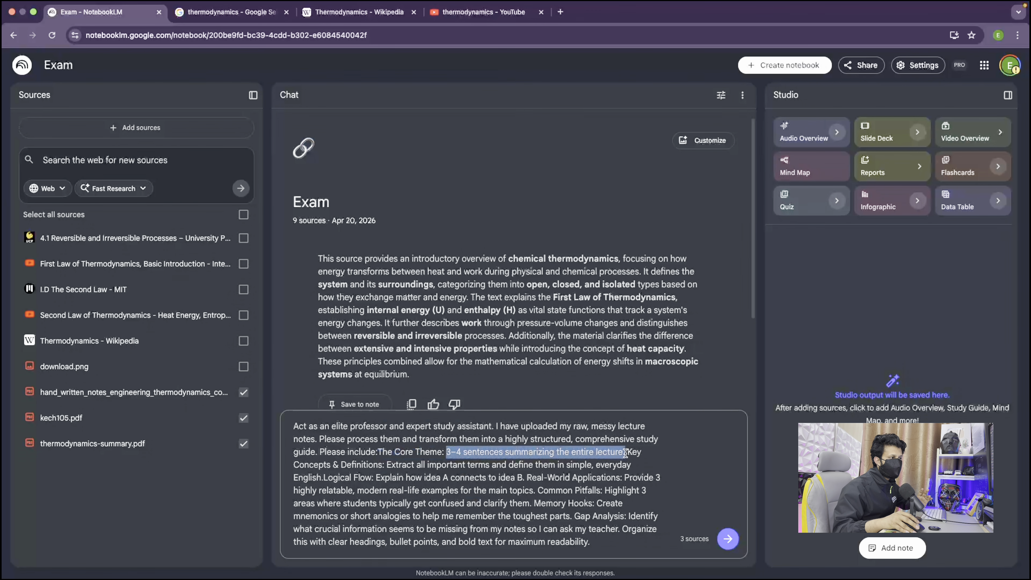
click(626, 452)
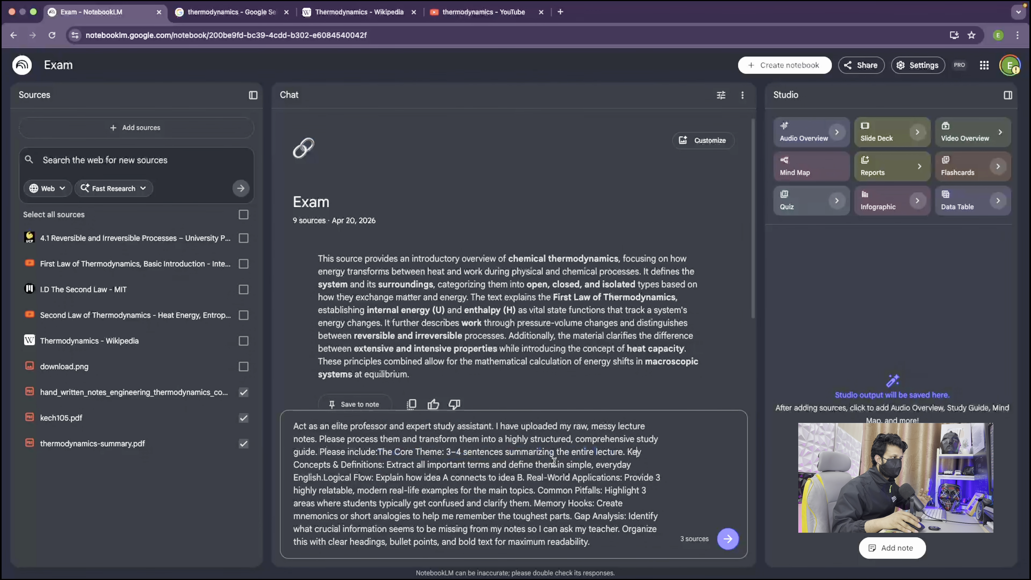
Check the Key Concepts & Definitions request and start the prompt's Logical Flow section on a new line
drag(627, 451, 429, 479)
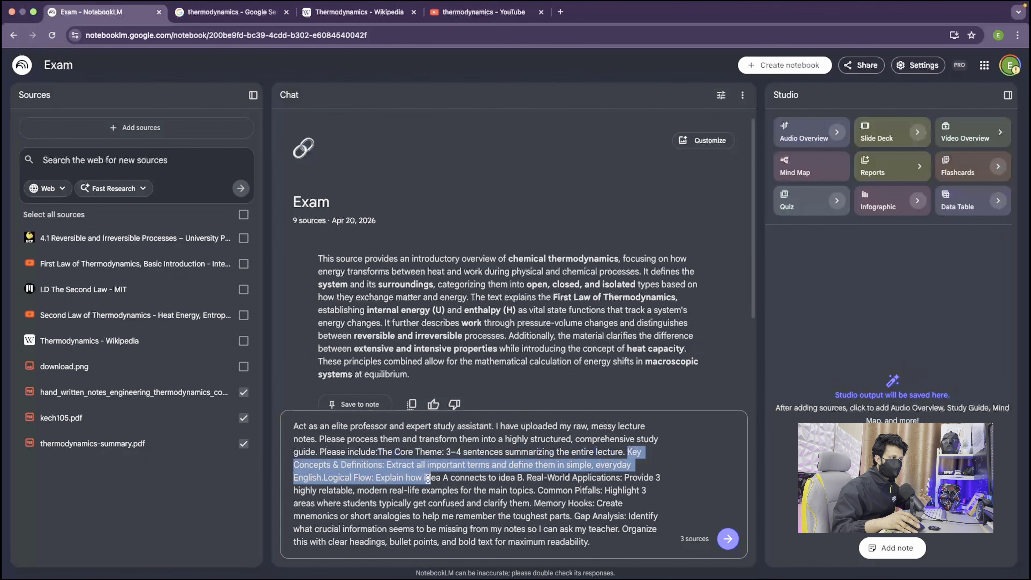
click(352, 486)
key(shift+Return)
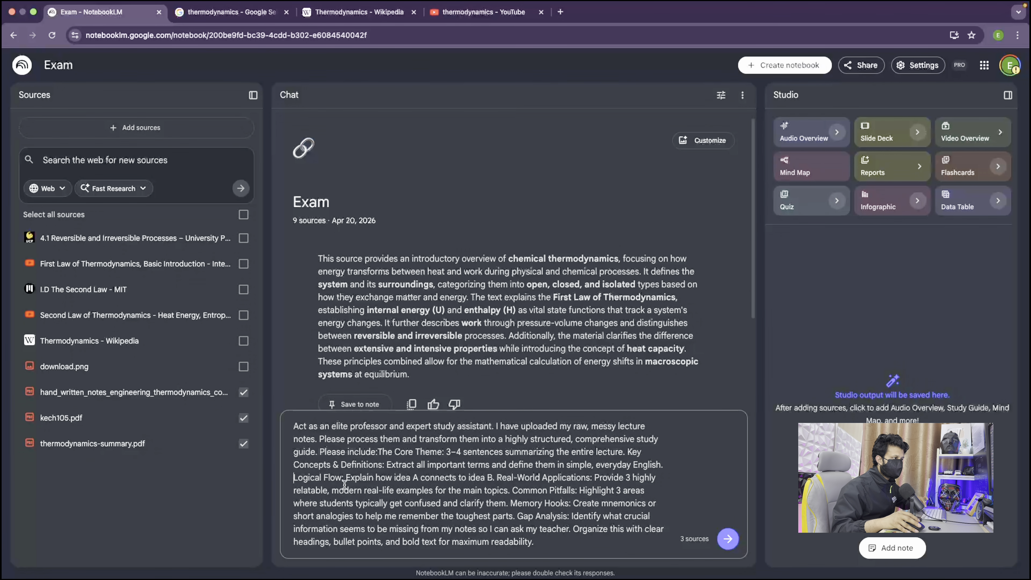
Review the remaining prompt sections from Logical Flow to Gap Analysis and submit the prompt
drag(295, 477, 510, 491)
click(559, 493)
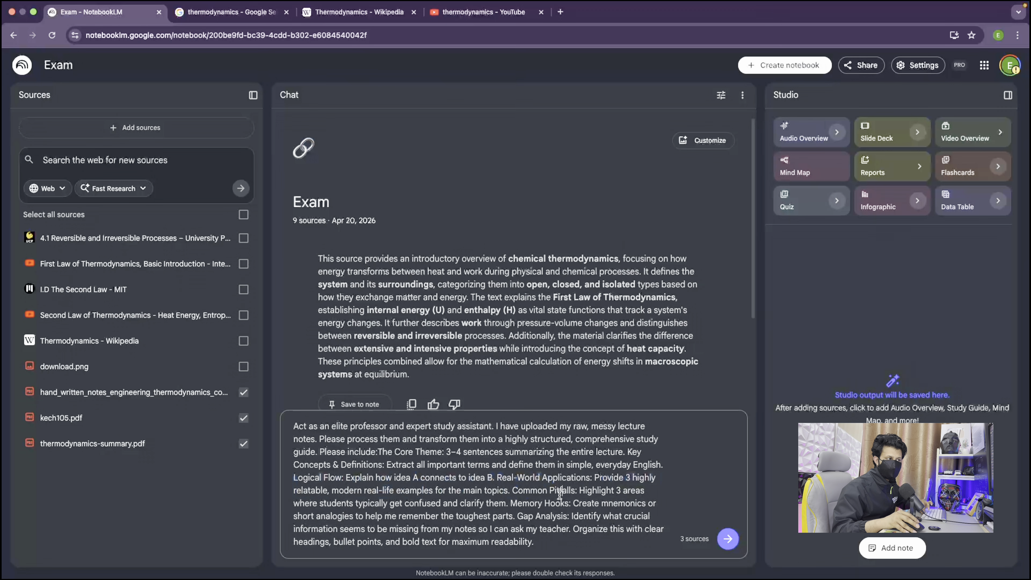
click(512, 489)
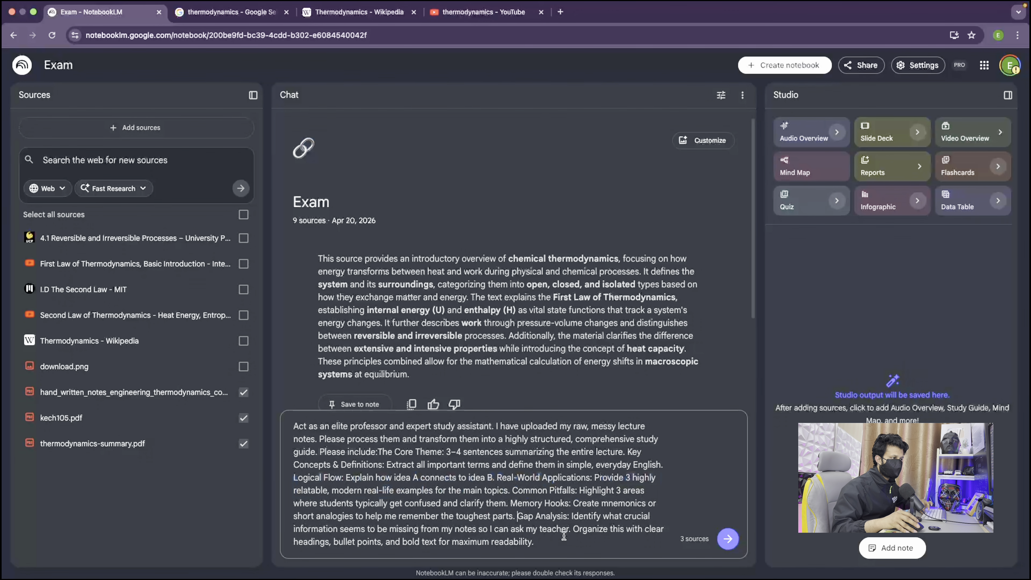
drag(516, 516, 596, 528)
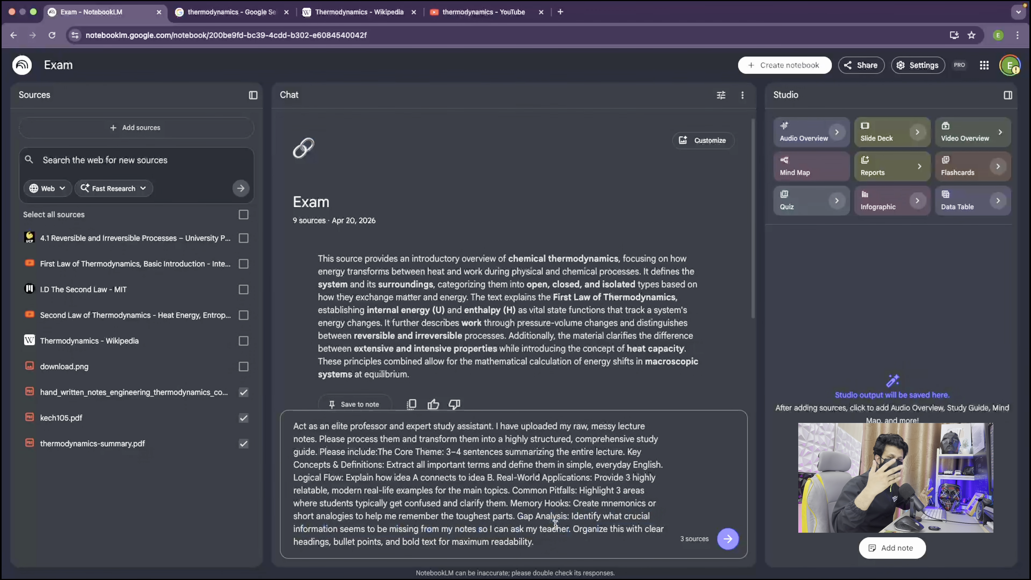
drag(520, 517, 571, 539)
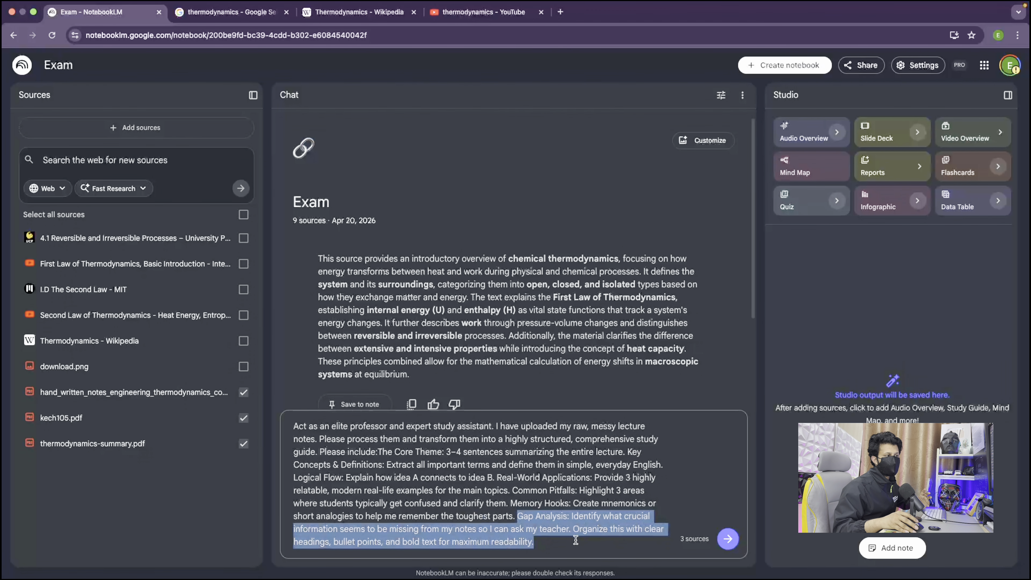
click(574, 540)
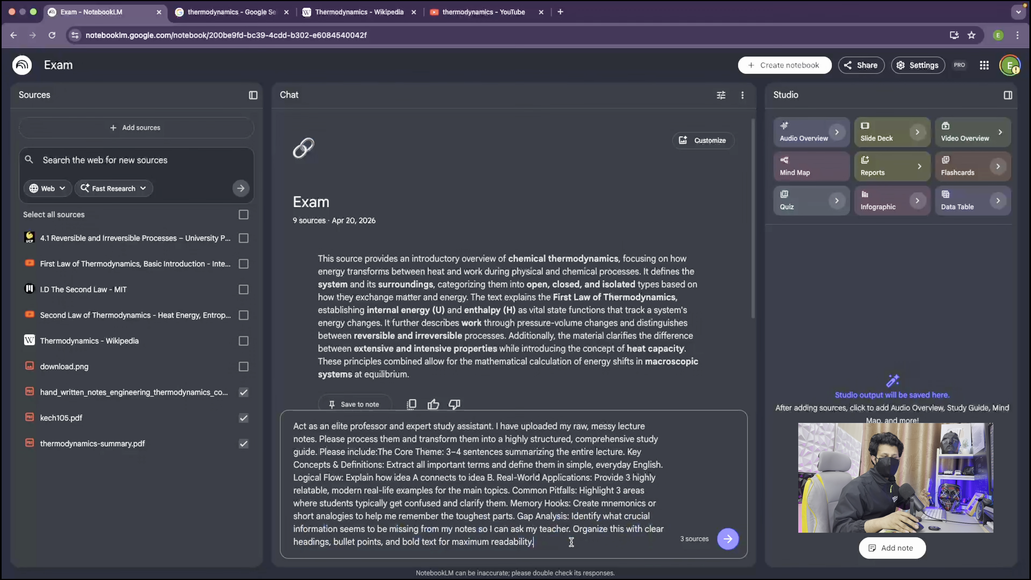
click(727, 538)
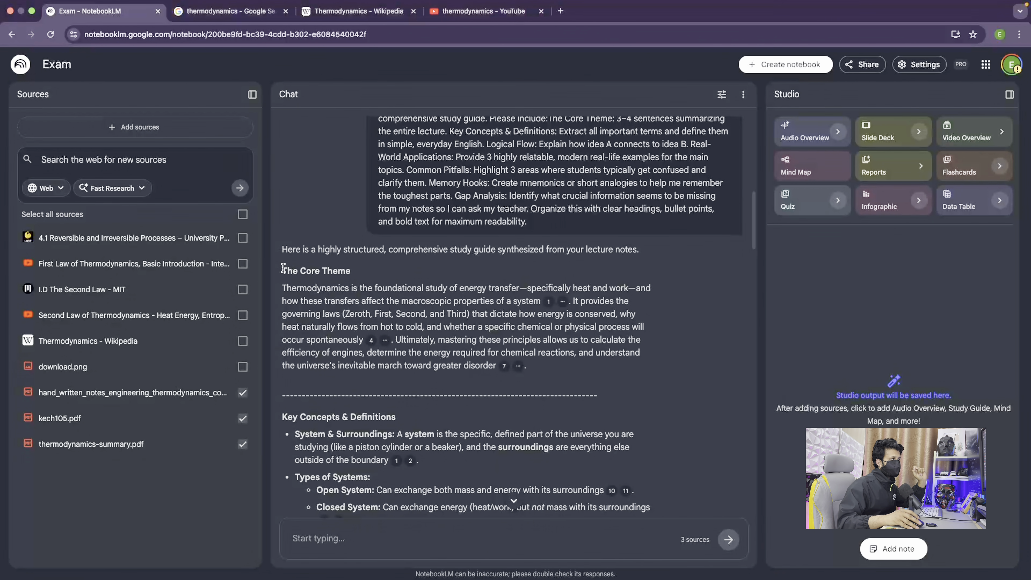
Read the study guide's Core Theme section and preview the source passages behind its citations 4 and 1
drag(283, 268, 357, 271)
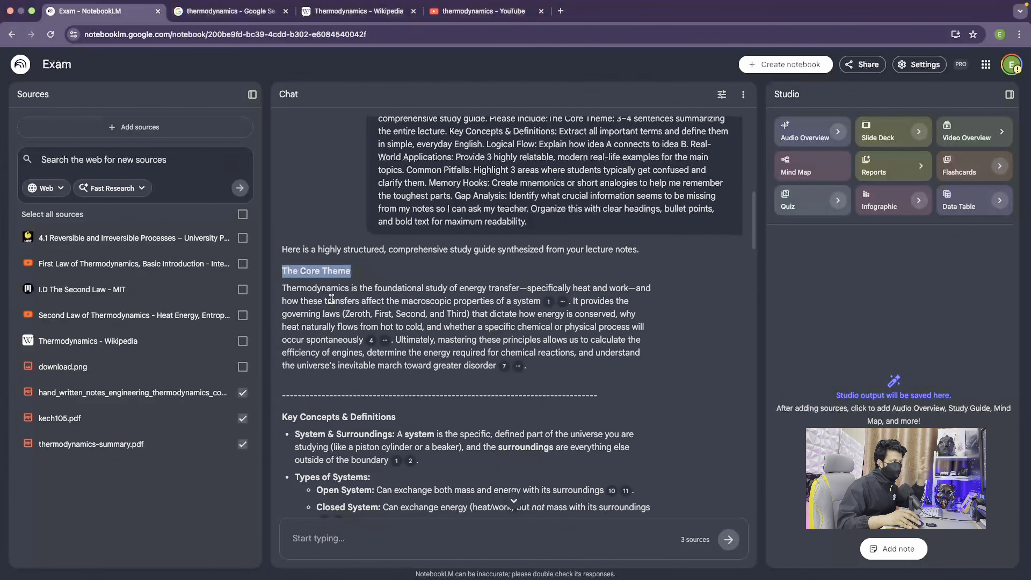
drag(283, 287, 557, 372)
mouse_move(369, 342)
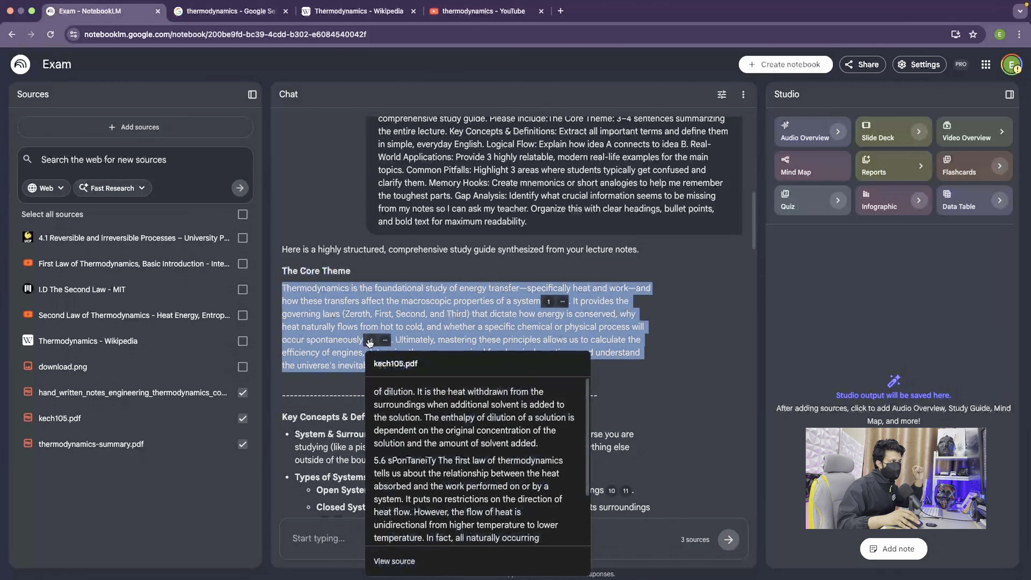
mouse_move(548, 305)
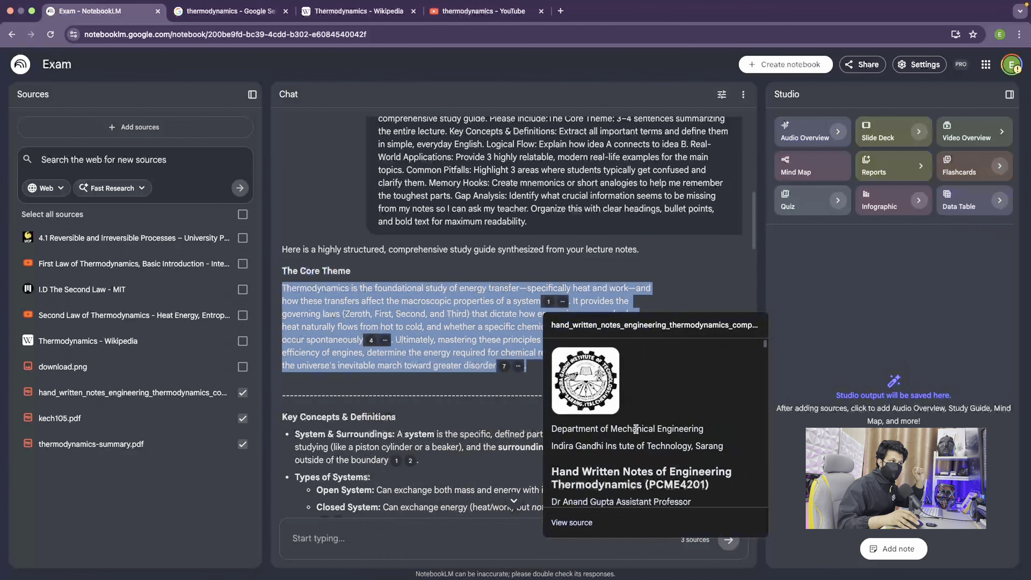
scroll(635, 428, down, 5)
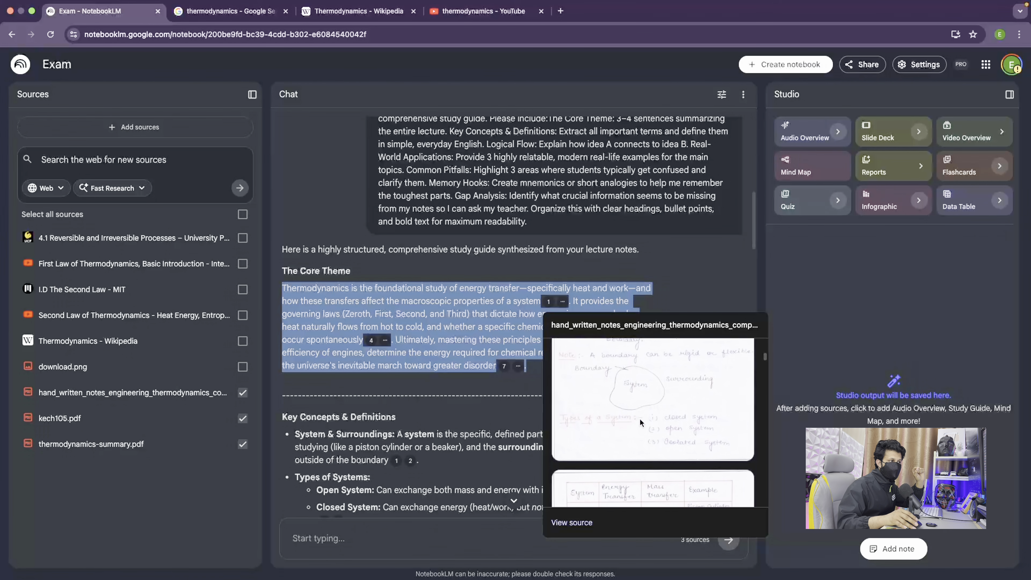
scroll(640, 423, up, 2)
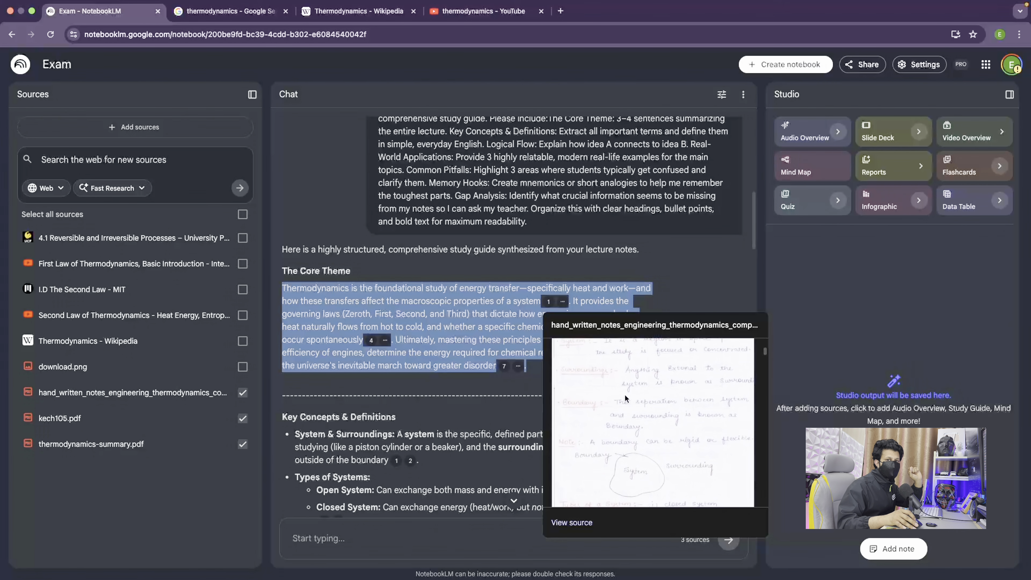
click(617, 366)
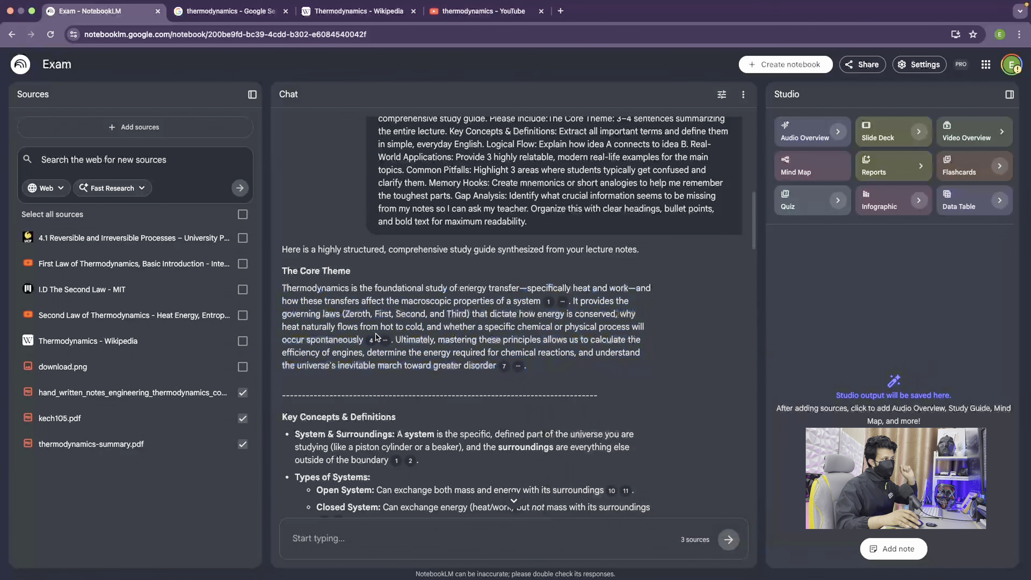
Read the Key Concepts & Definitions section and the Logical Flow heading of the generated study guide
scroll(497, 352, down, 1)
scroll(496, 352, down, 5)
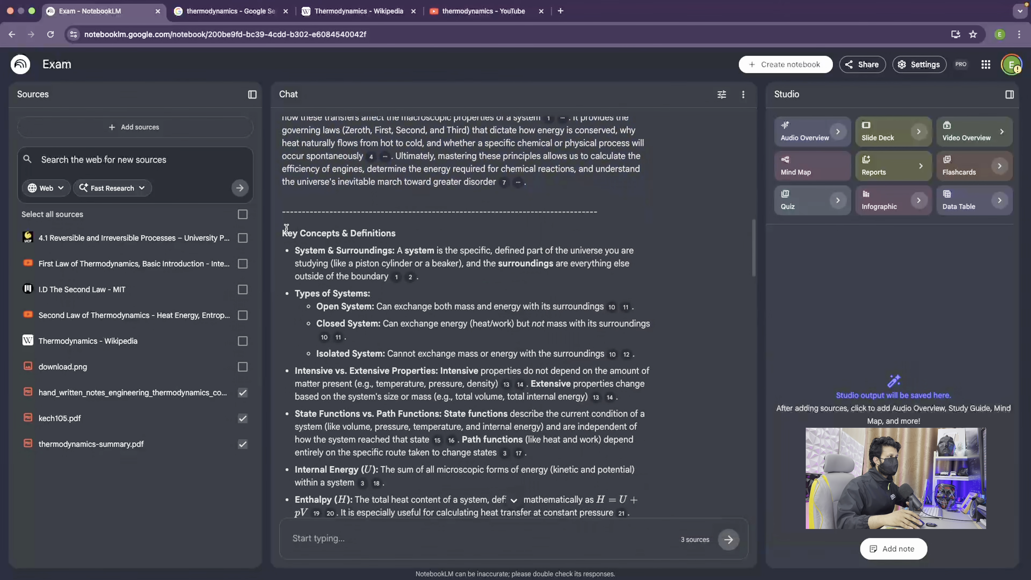
drag(282, 233, 419, 237)
click(419, 236)
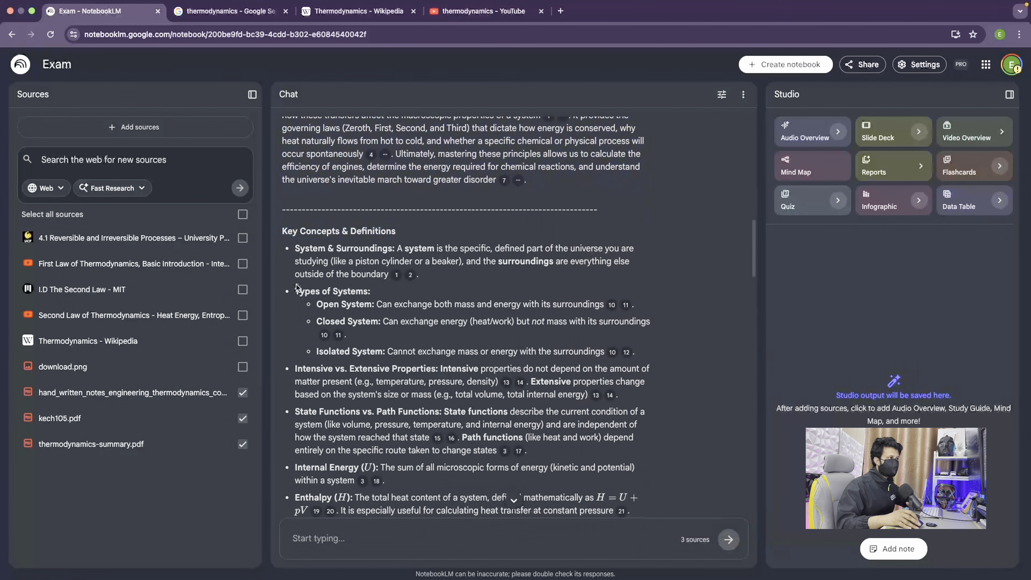
scroll(347, 239, down, 5)
scroll(347, 238, down, 1)
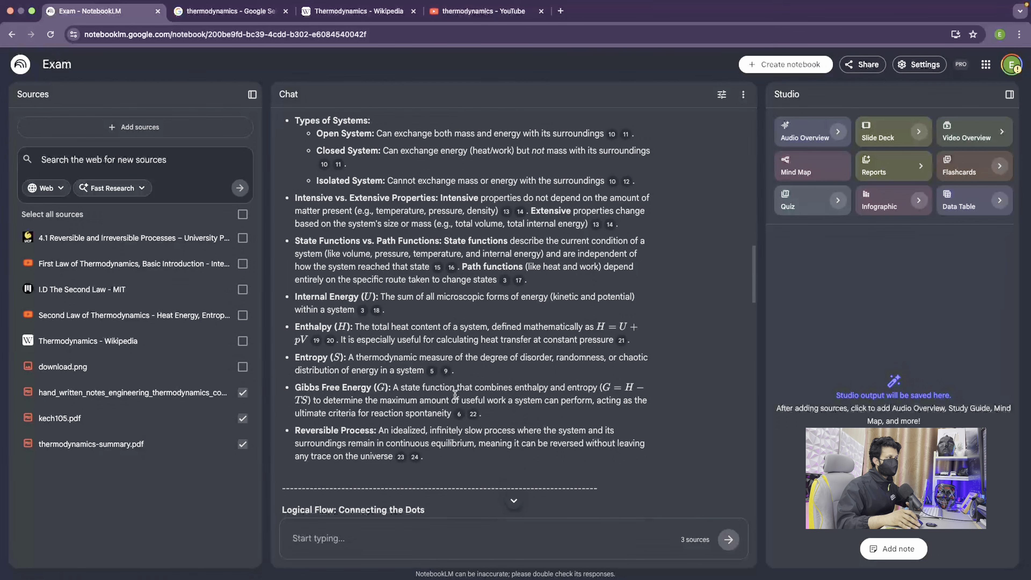
scroll(454, 394, down, 6)
drag(283, 297, 465, 302)
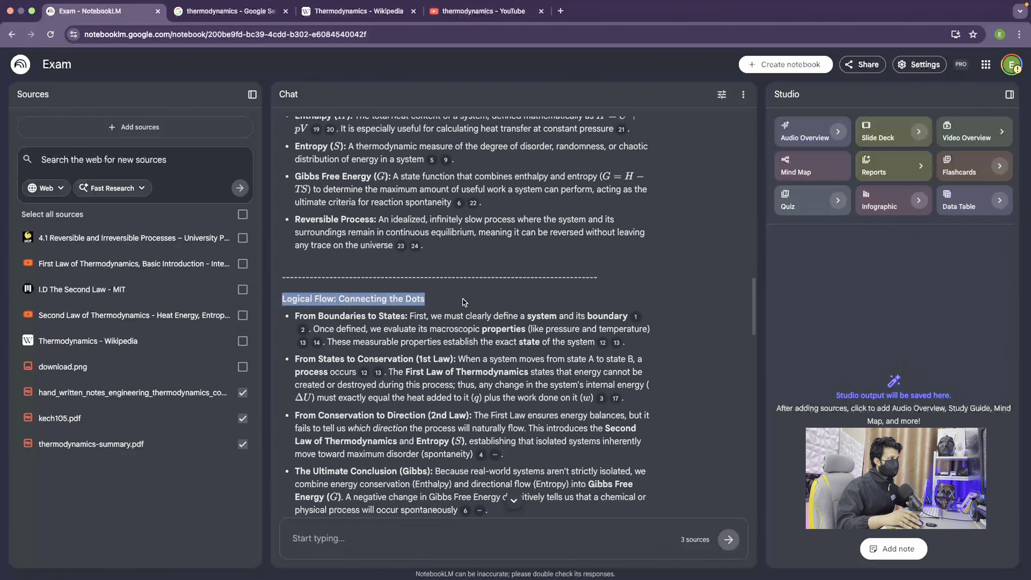
click(471, 301)
Examine the study guide's Real-World Applications and Common Pitfalls & Clarifications sections
scroll(298, 350, down, 7)
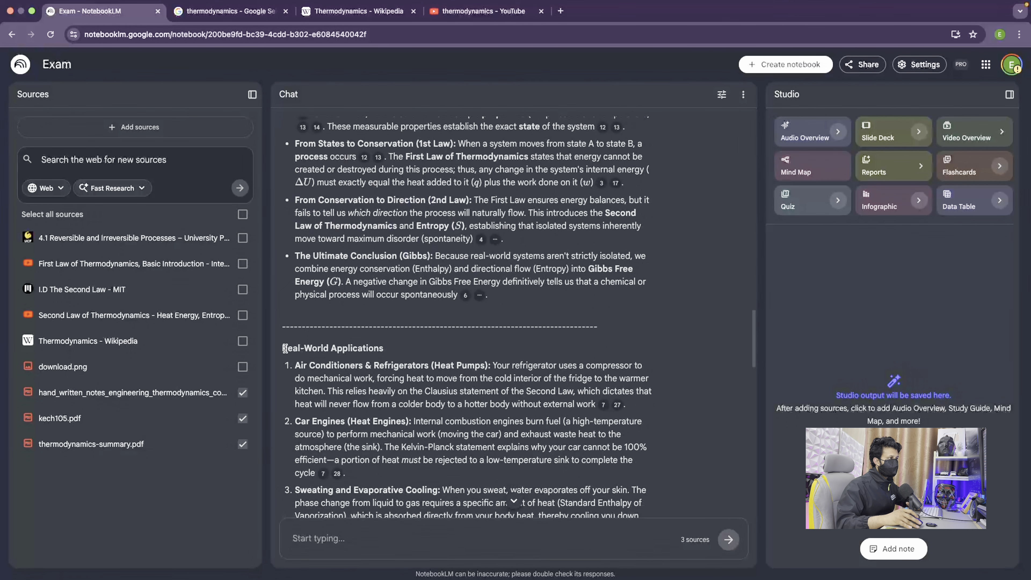
drag(287, 349, 424, 352)
click(428, 352)
scroll(290, 261, down, 9)
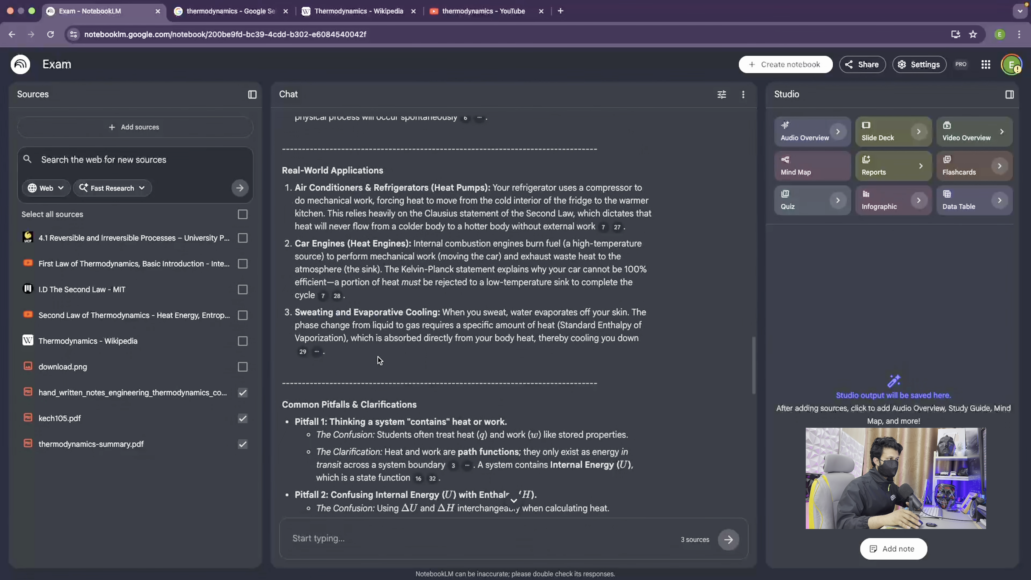
drag(283, 245, 446, 255)
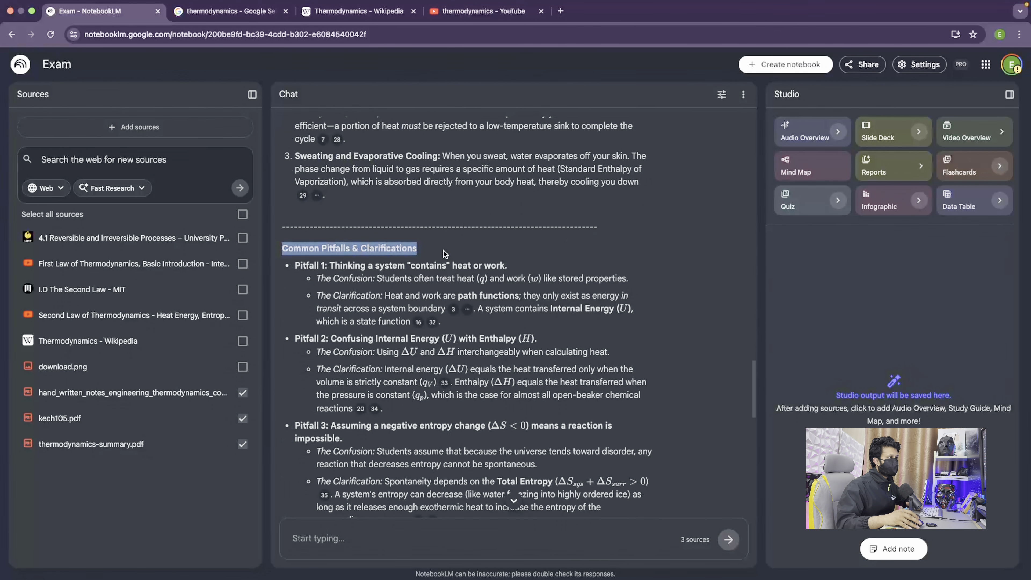
click(446, 254)
scroll(340, 310, down, 4)
scroll(340, 309, down, 3)
scroll(309, 321, up, 5)
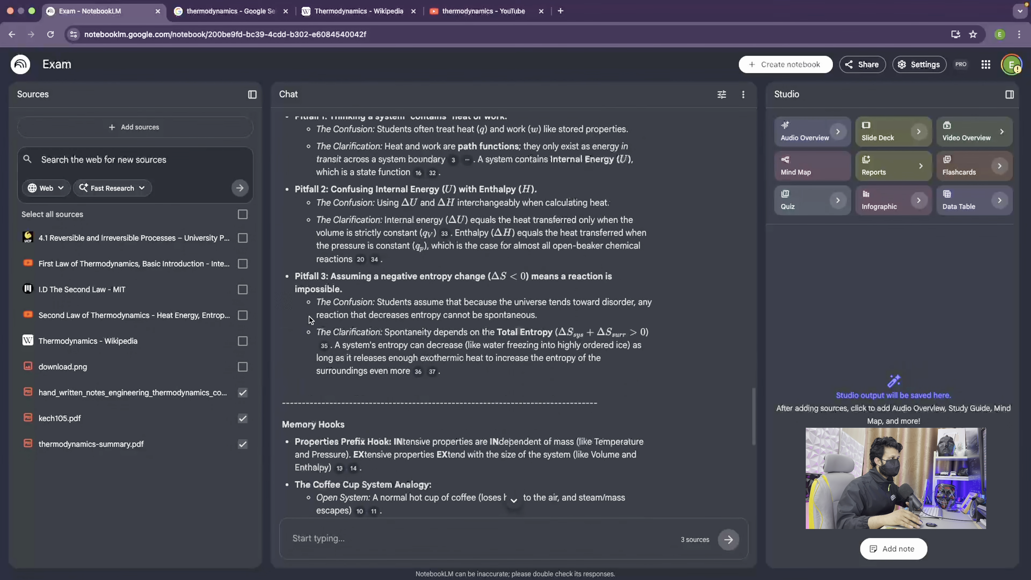
Examine the study guide's Memory Hooks and its Gap Analysis questions for the teacher
scroll(309, 321, down, 7)
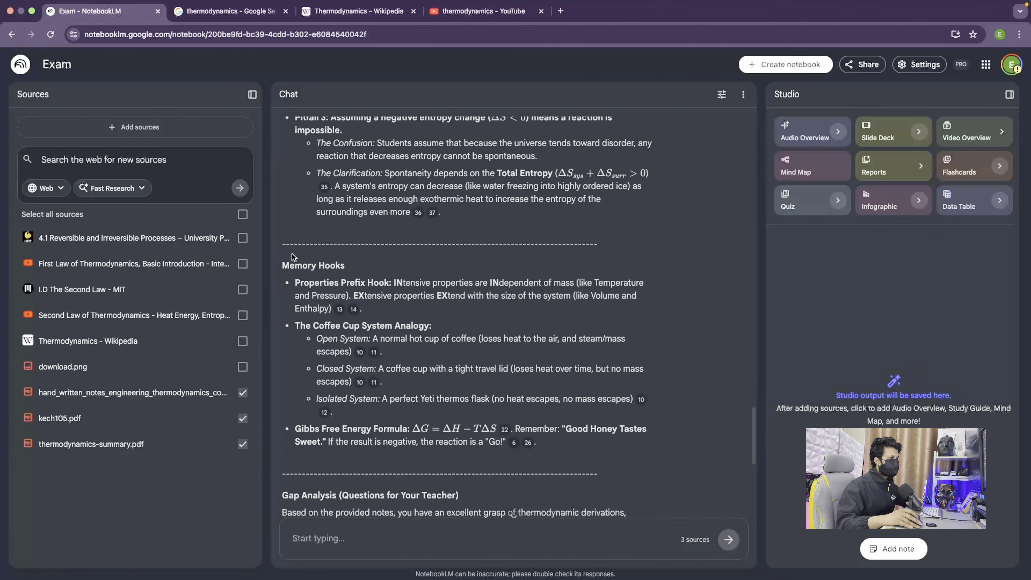
drag(282, 264, 377, 269)
scroll(377, 316, down, 5)
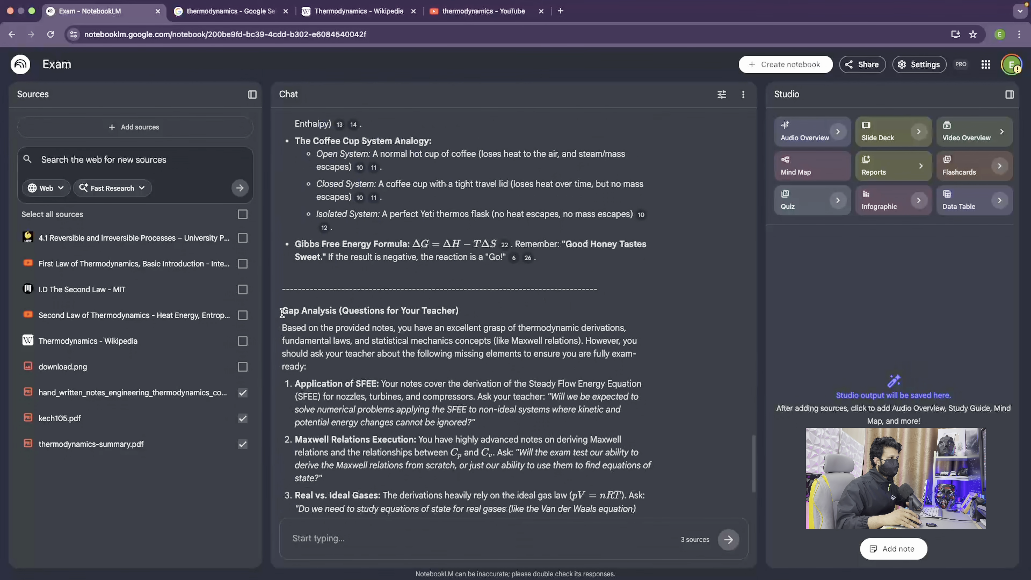
drag(282, 311, 467, 312)
scroll(473, 312, down, 2)
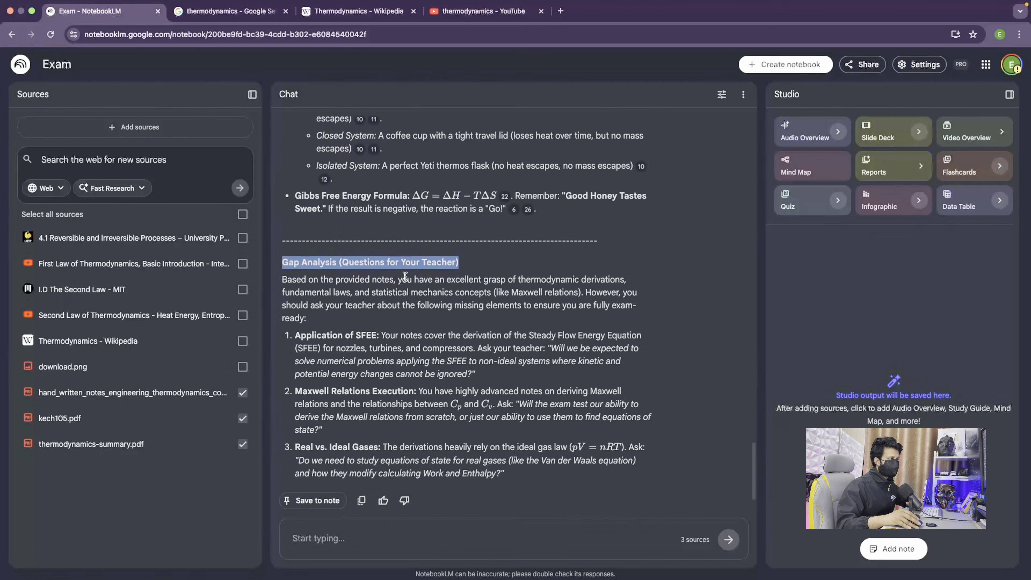
Review the Gap Analysis questions and skim back over the study guide's earlier sections
click(351, 262)
drag(341, 262, 453, 261)
click(368, 297)
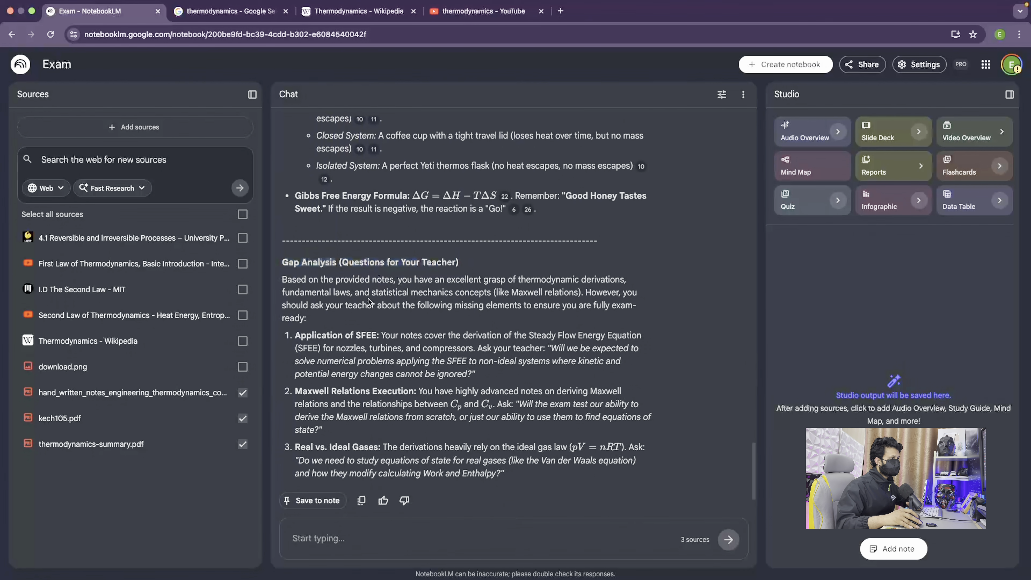
scroll(327, 315, down, 1)
scroll(326, 315, down, 4)
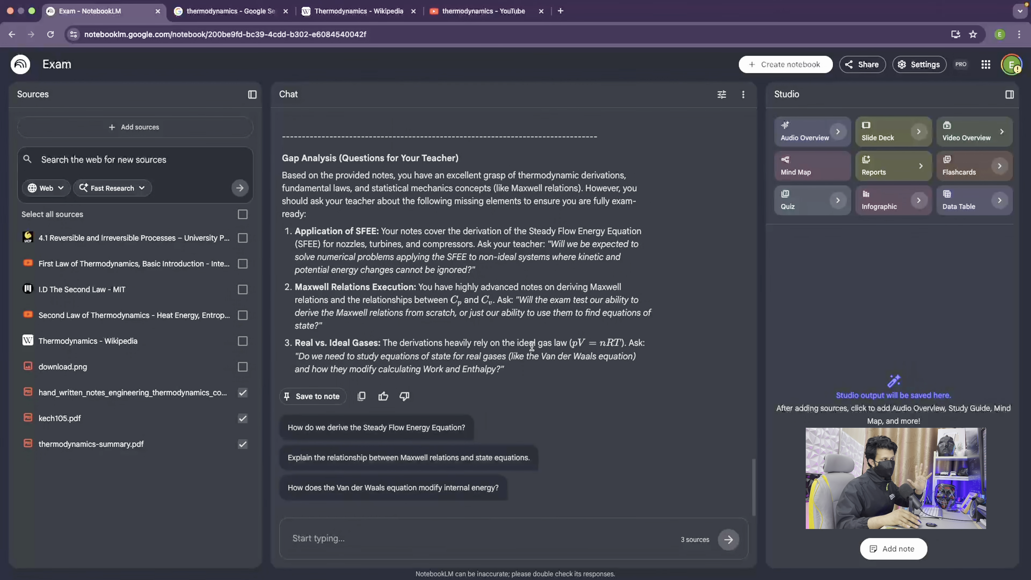
scroll(531, 346, up, 2)
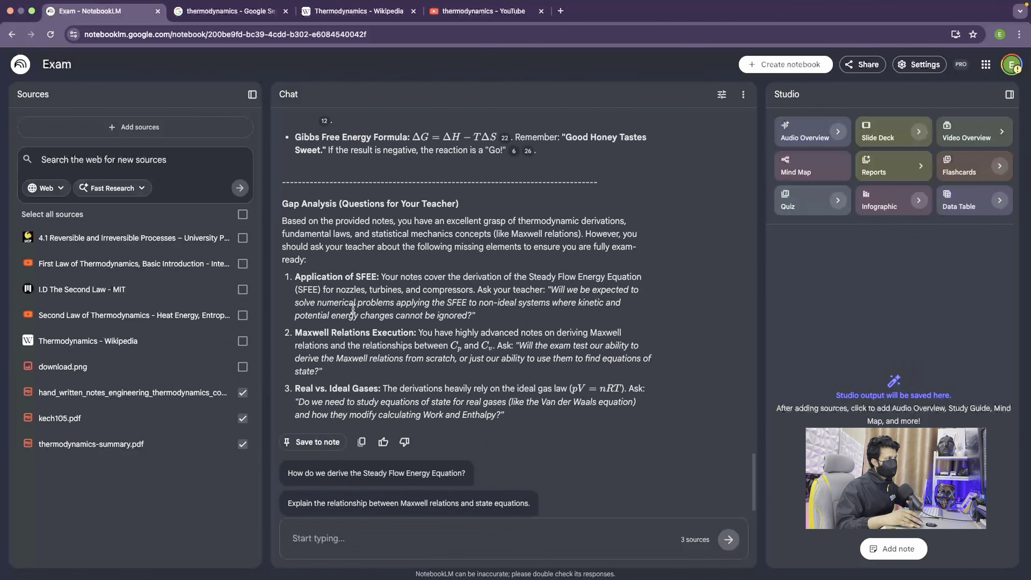
scroll(353, 308, up, 15)
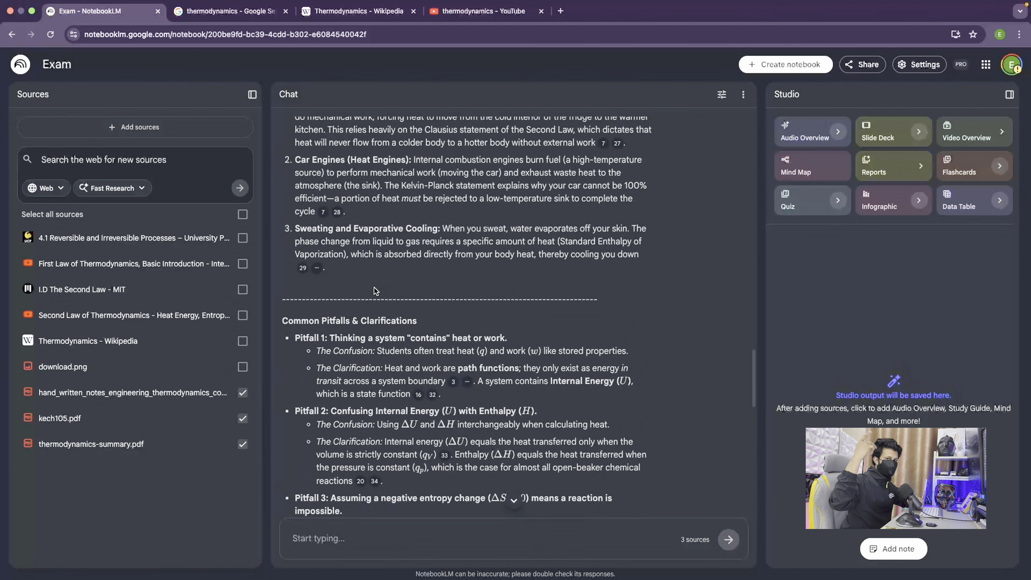
scroll(374, 287, down, 15)
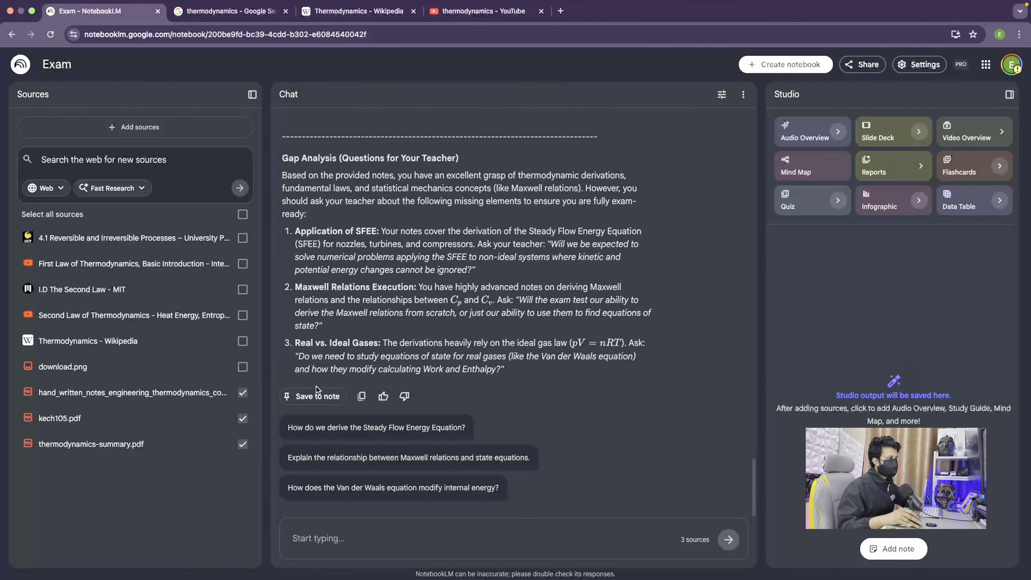
Save the study guide response as a note and convert that note to a source
click(315, 395)
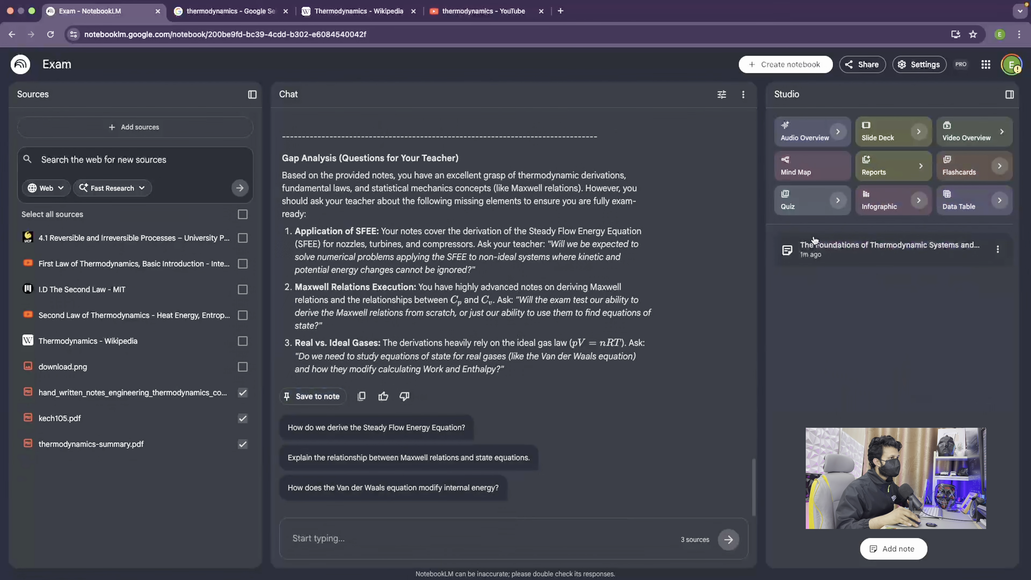
click(997, 249)
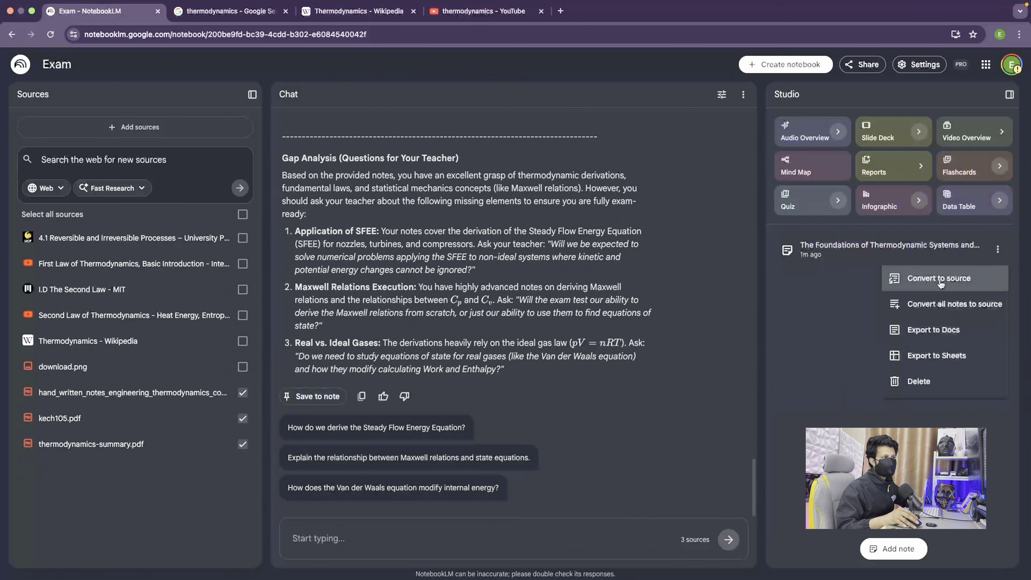
click(974, 284)
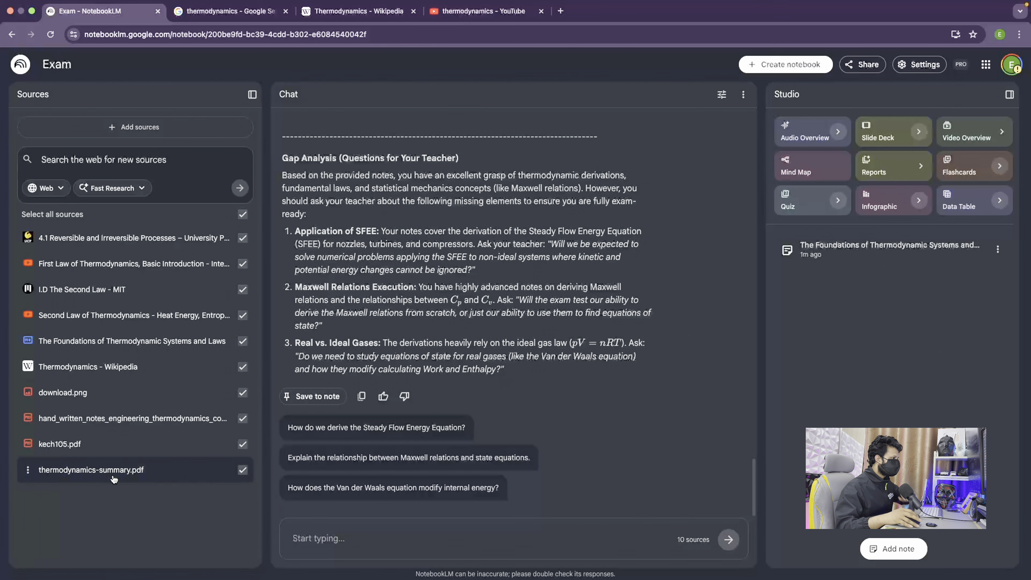
scroll(440, 310, up, 3)
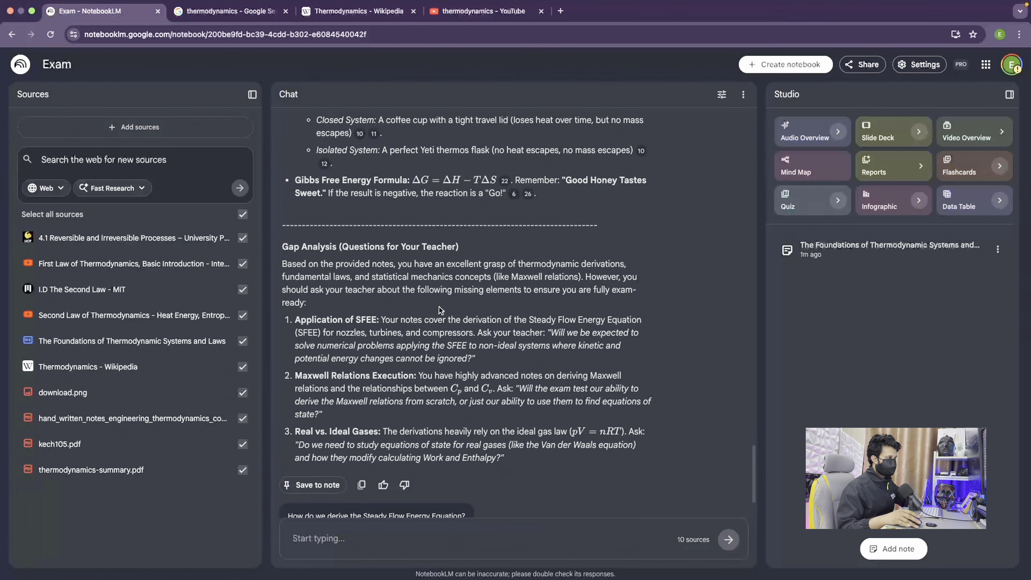
scroll(440, 324, down, 3)
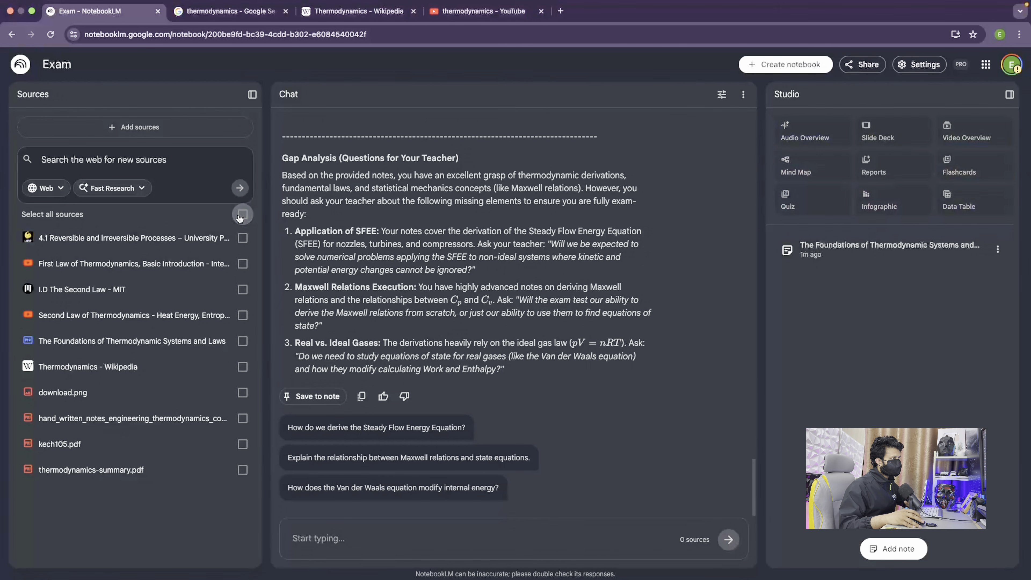
Collapse the Studio area and enter an expert-academic-tutor prompt asking to break the dense textbook chapter down for a 10th grader
click(1008, 94)
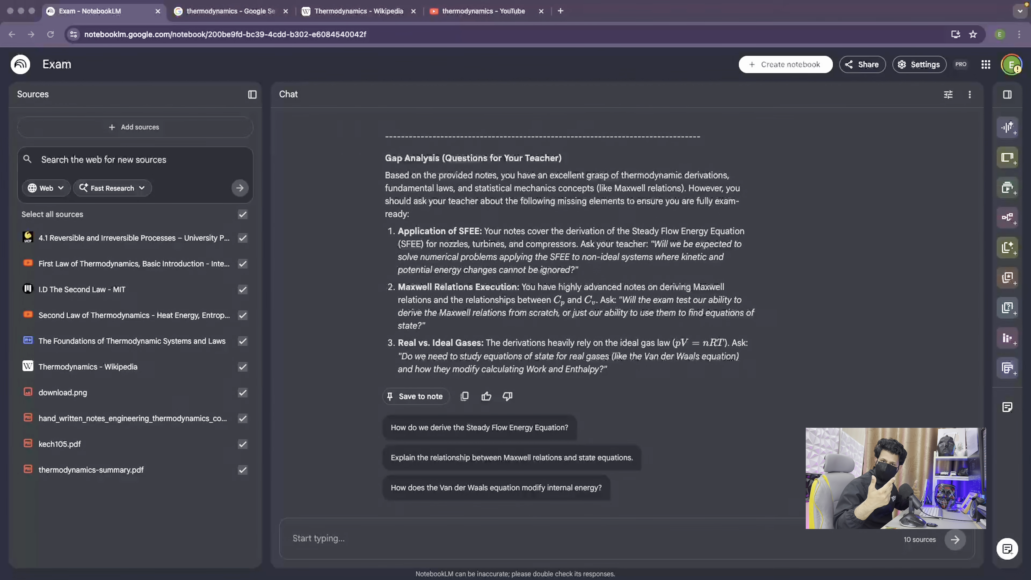
click(373, 473)
text(Act as an expert academic tutor. The uploaded textbook chapter is dense and overwhelming. I need you to break it down so a 10th grader could fully grasp it.Please include:Executive Summary: What is the absolute main point of this chapter?TL;DR Outline: Break the chapter into Main Topics, Subtopics, and Micro-details using a nested list.The ‘Feynman’ Explanation: Take the single most difficult concept in this chapter and explain it using a simple everyday analogy.Formula/Framework Mastery: List any key formulas, dates, or models. Explain exactly WHEN and HOW to use them.Step-by-Step Walkthrough: Take one complex example or problem from the text and solve/explain it step-by-step.10-Point Cheat Sheet: Summarize the entire chapter into 10 punchy, easy-to-memorize bullet points for exam revision.Make the tone encouraging and easy to follow.)
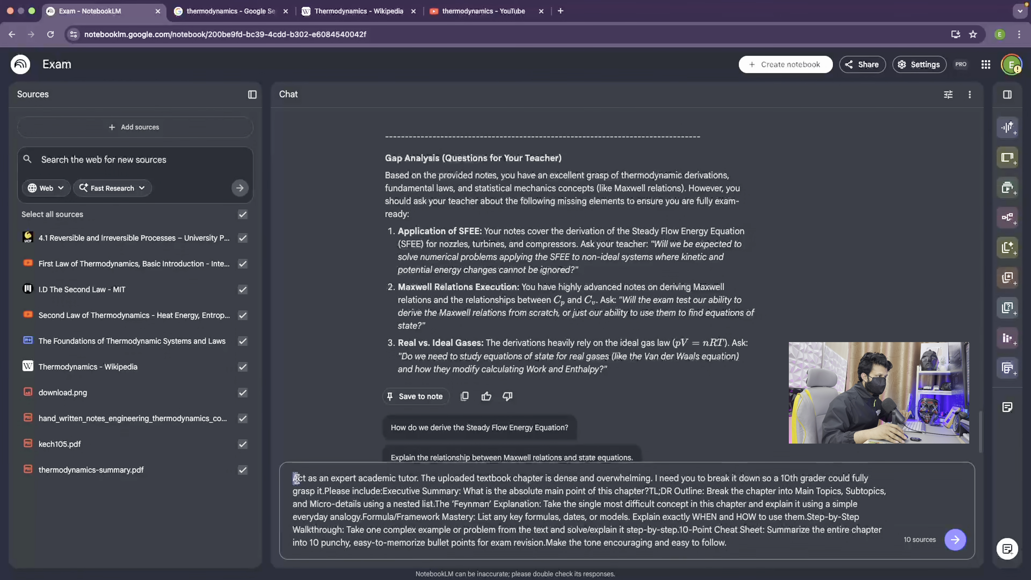
Limit the chat to the single source The Foundations of Thermodynamic Systems and Laws
drag(296, 479, 525, 479)
click(452, 479)
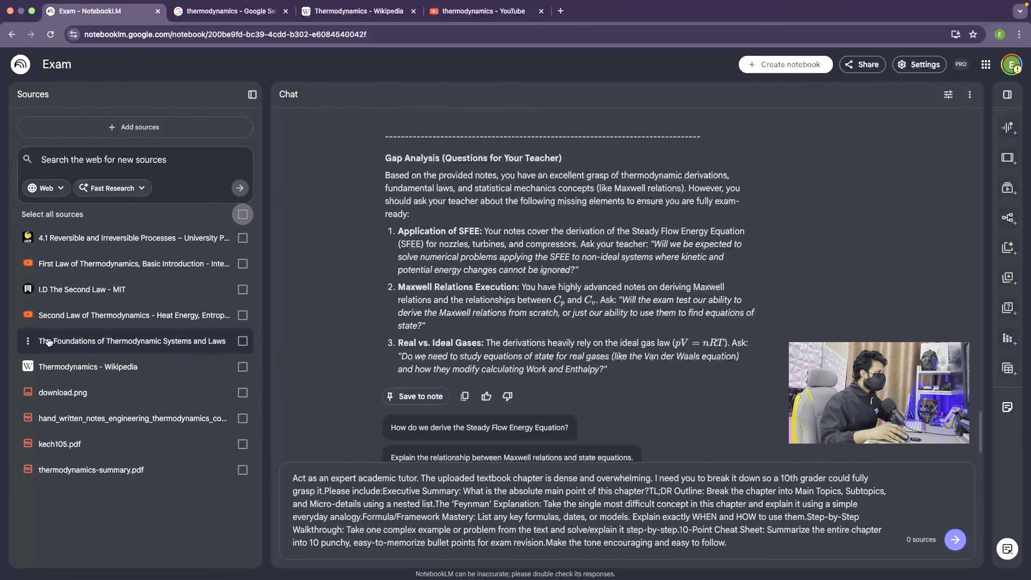
click(243, 342)
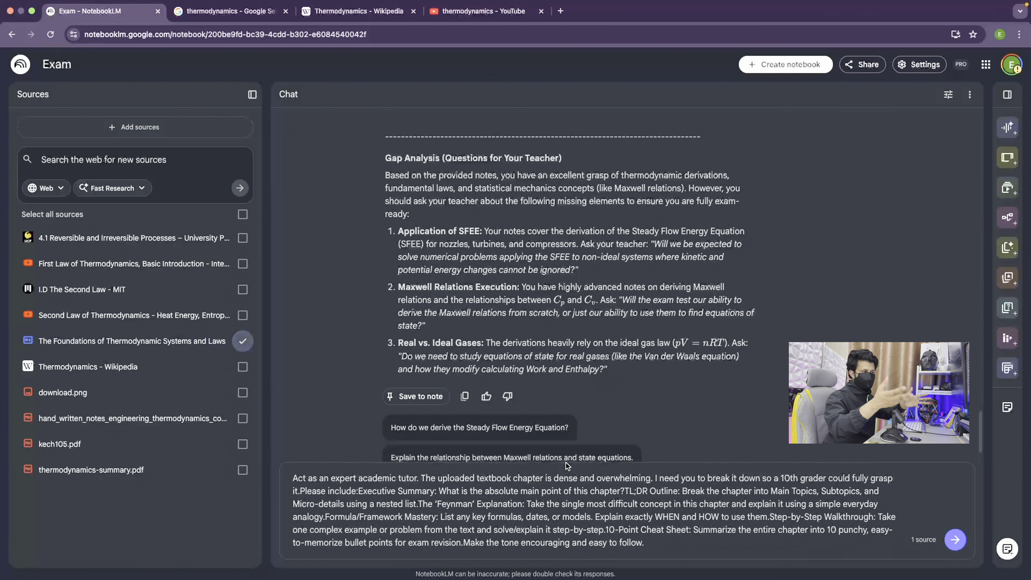
Insert a space before "Executive Summary" in the prompt and another after the "T" of "TL;DR Outline"
click(416, 483)
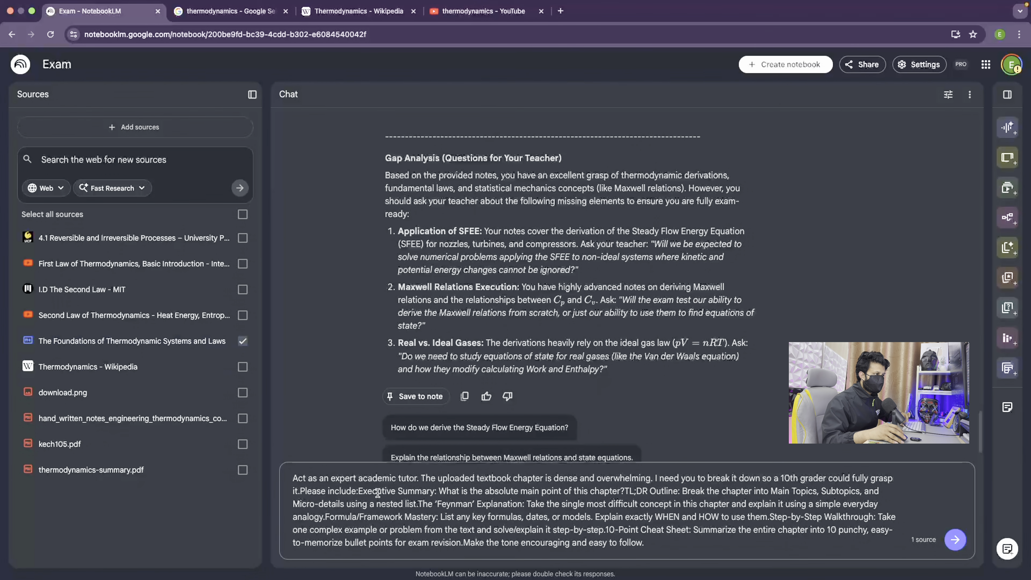
click(358, 491)
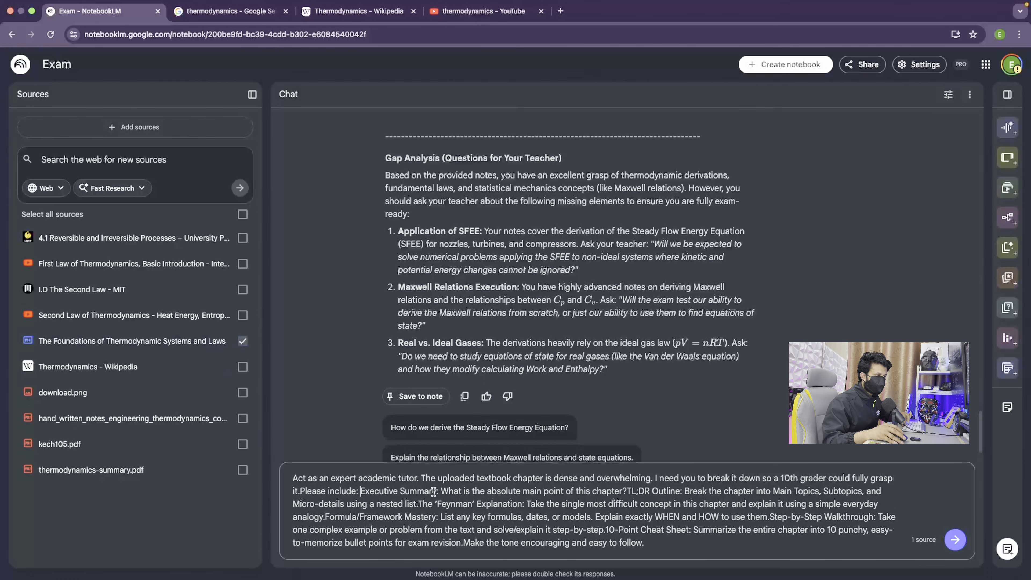
drag(433, 492, 360, 492)
click(635, 493)
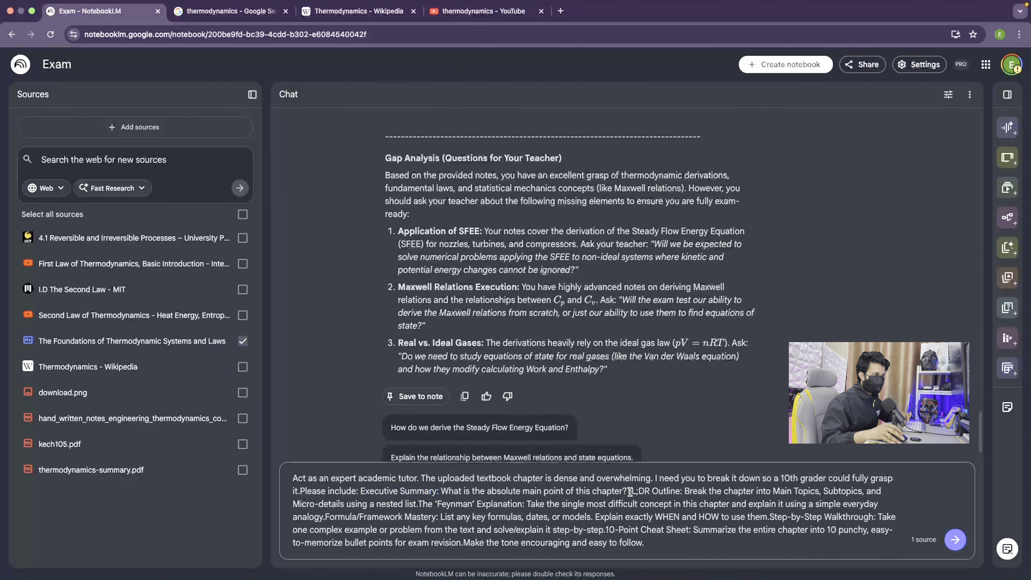
drag(692, 491, 868, 493)
click(822, 493)
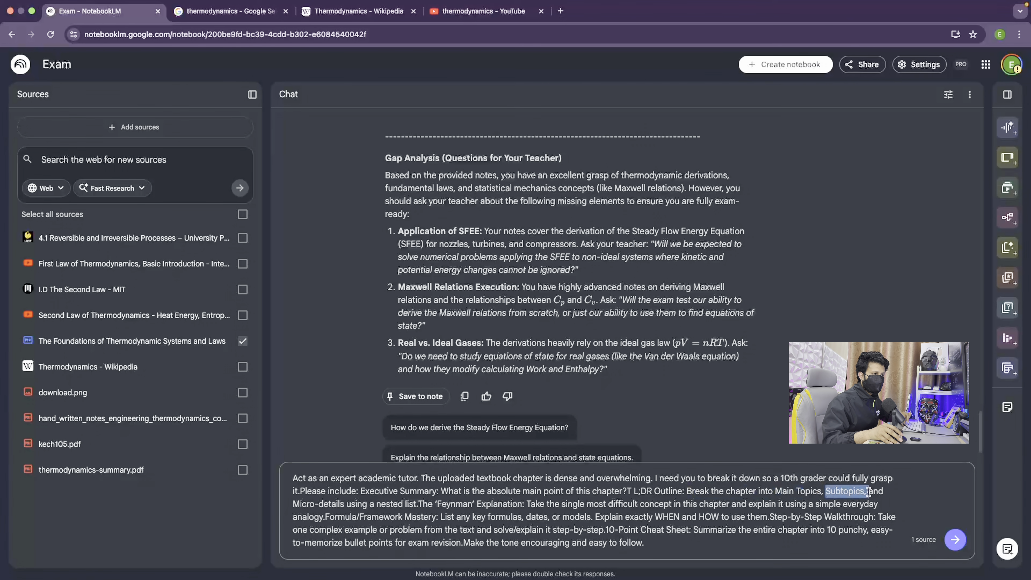
Review the prompt's nested list and Feynman parts and insert a space before "10-Point Cheat Sheet"
click(331, 503)
drag(337, 502, 293, 502)
click(385, 501)
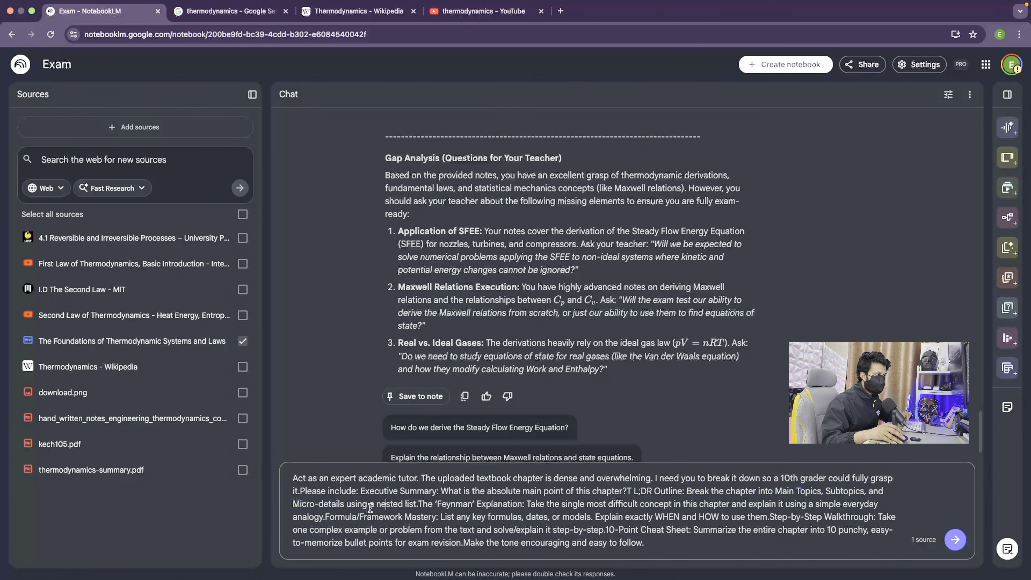
drag(376, 504, 416, 505)
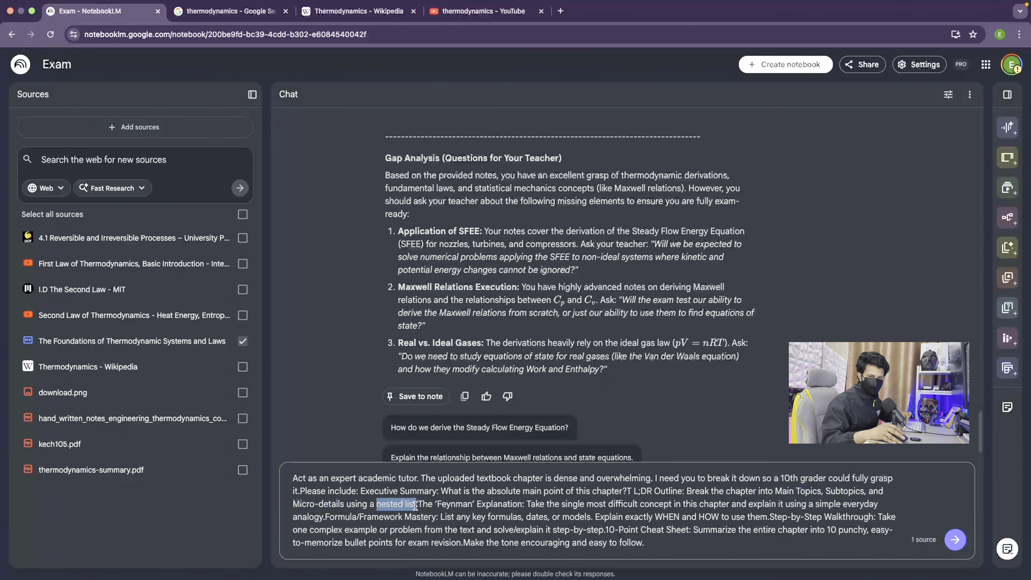
click(512, 503)
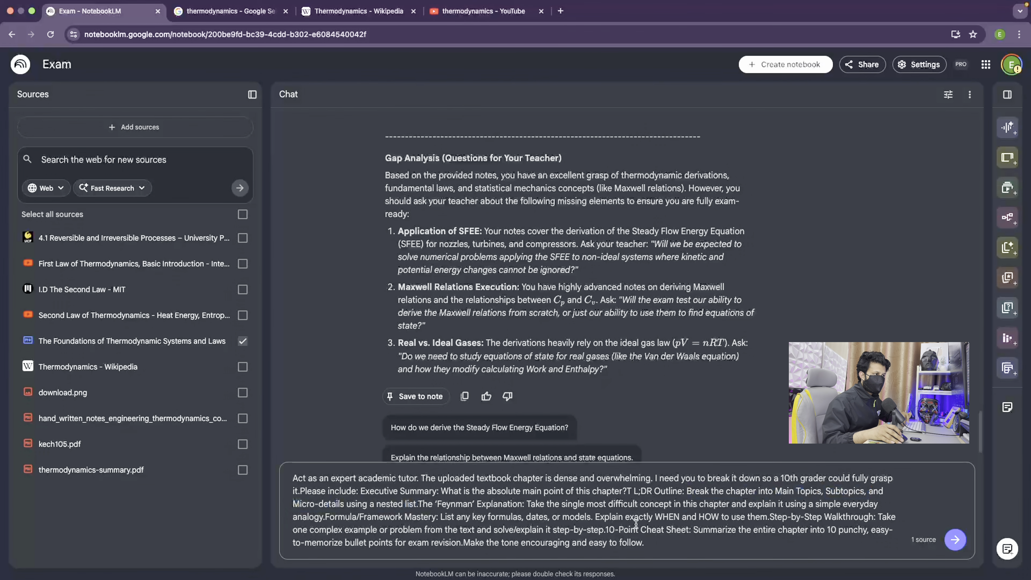
click(606, 529)
text(.)
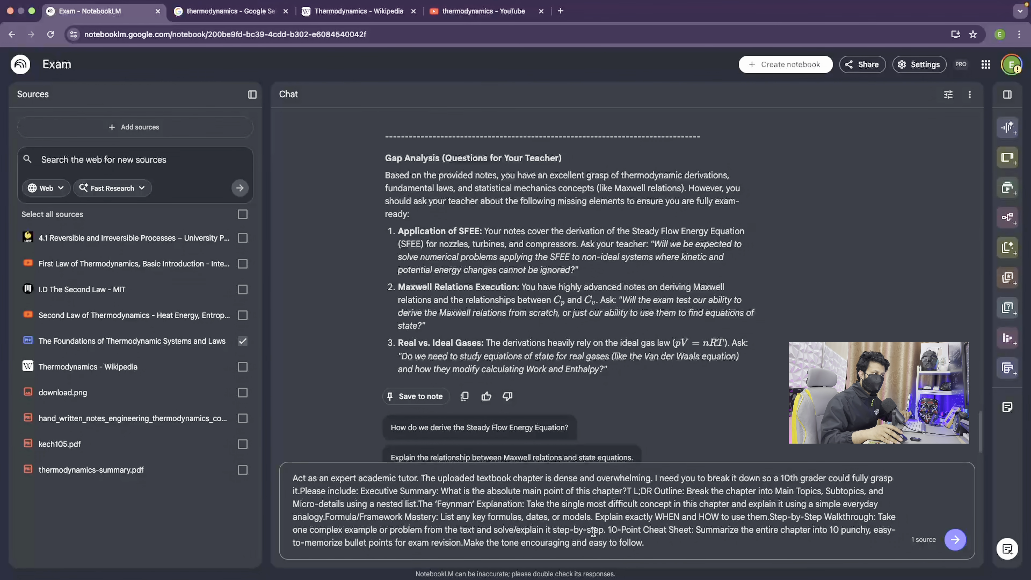
Check the prompt's closing cheat sheet and tone instructions and submit the prompt to the chat
drag(605, 529, 630, 555)
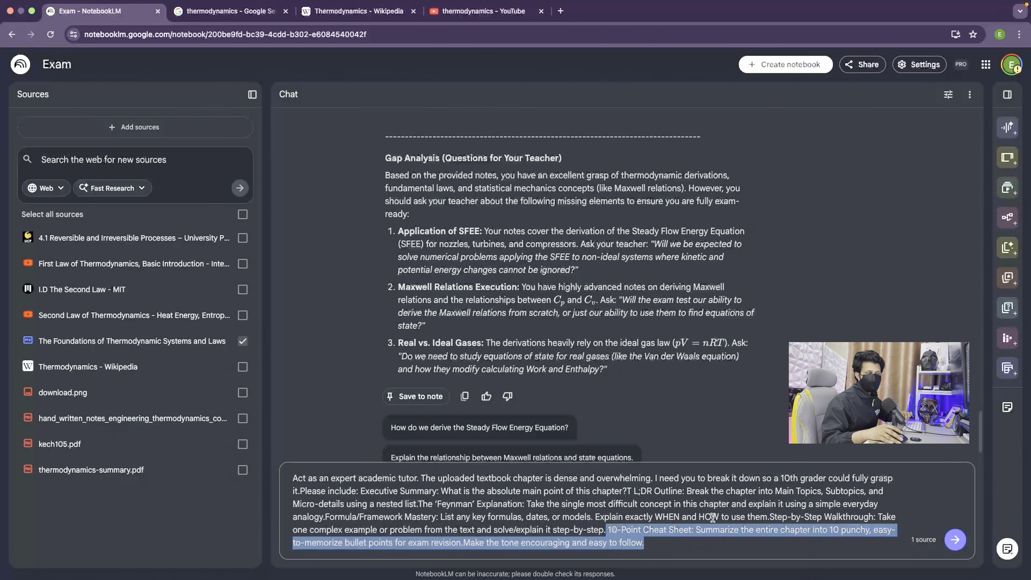
click(694, 542)
click(946, 545)
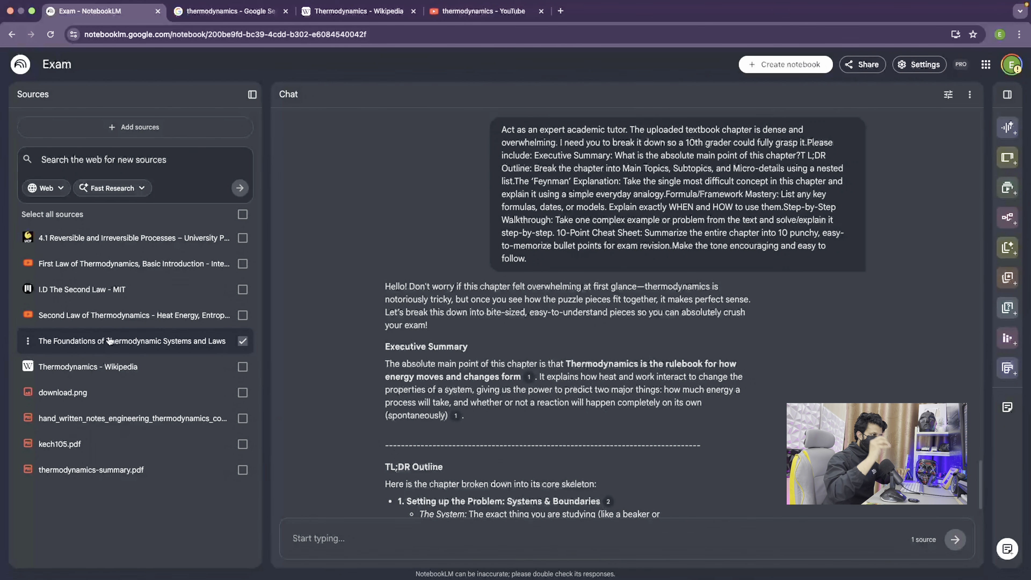
Read the response's Executive Summary and preview the source passages behind its citation 1
scroll(426, 382, down, 5)
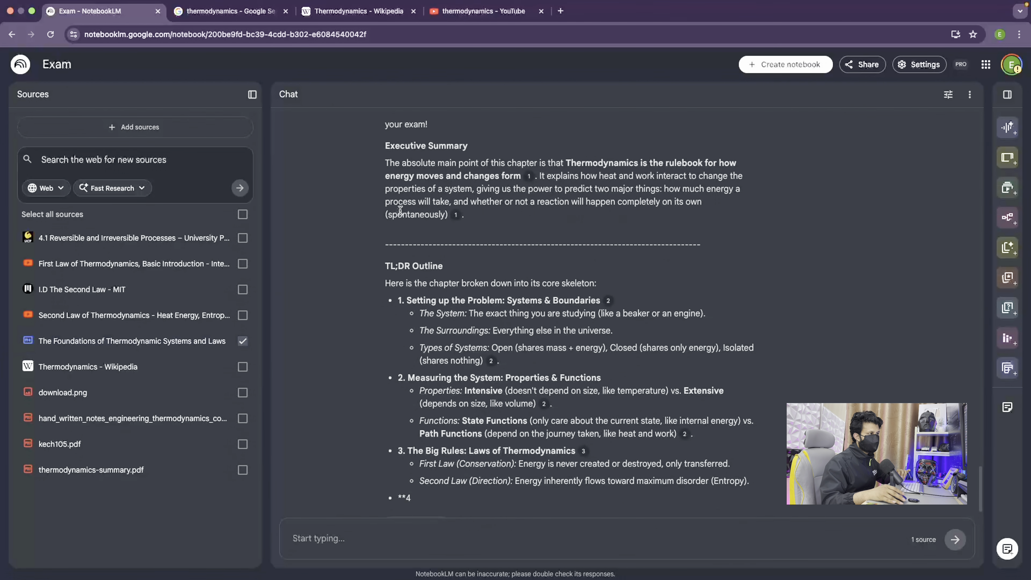
drag(385, 159, 487, 198)
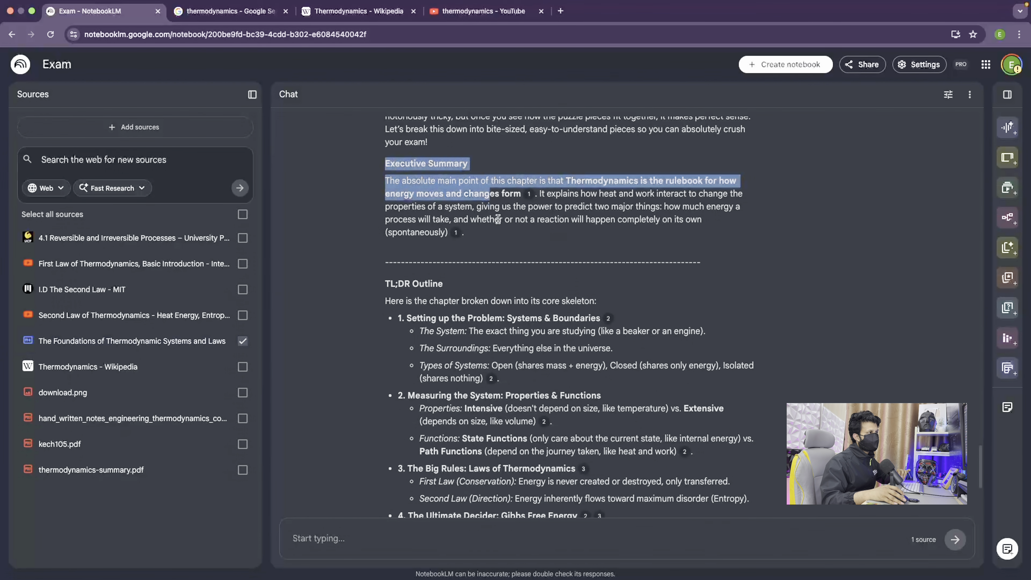
click(590, 237)
mouse_move(533, 195)
scroll(584, 290, down, 5)
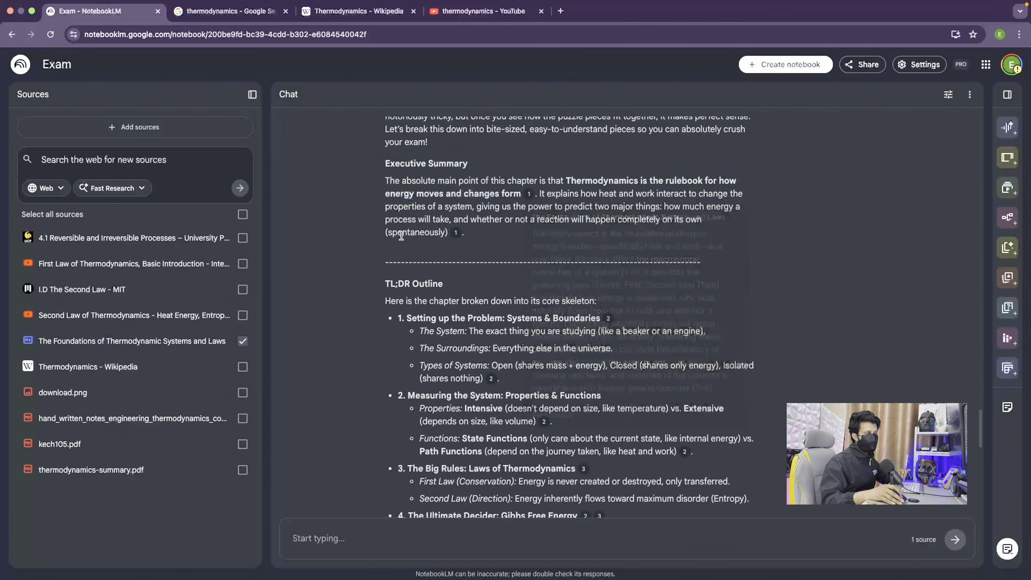
mouse_move(455, 233)
scroll(546, 369, down, 3)
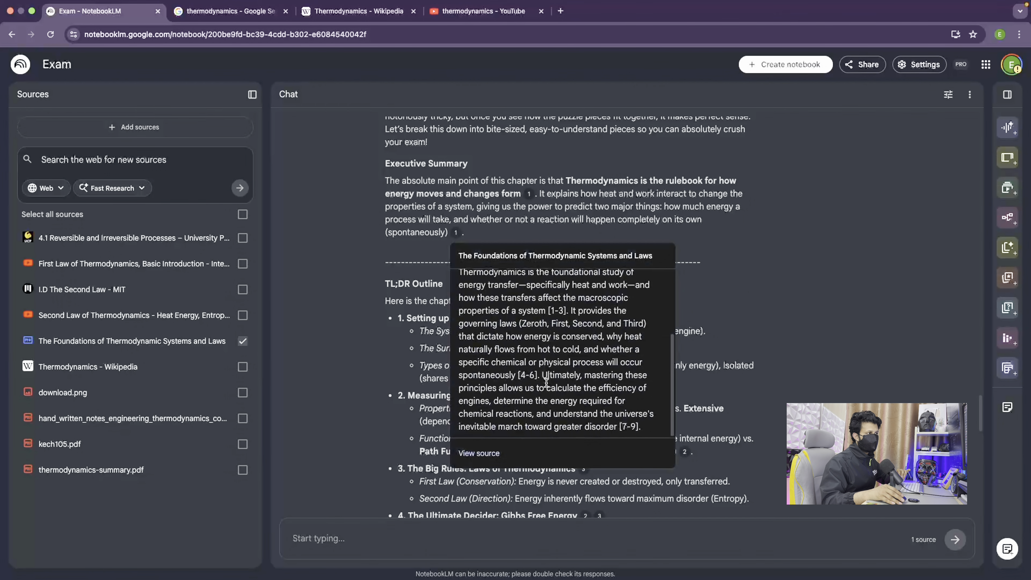
Examine the TL;DR Outline, the 'Feynman' Explanation and the Formula & Framework Mastery sections of the response
scroll(353, 336, down, 6)
scroll(369, 298, down, 3)
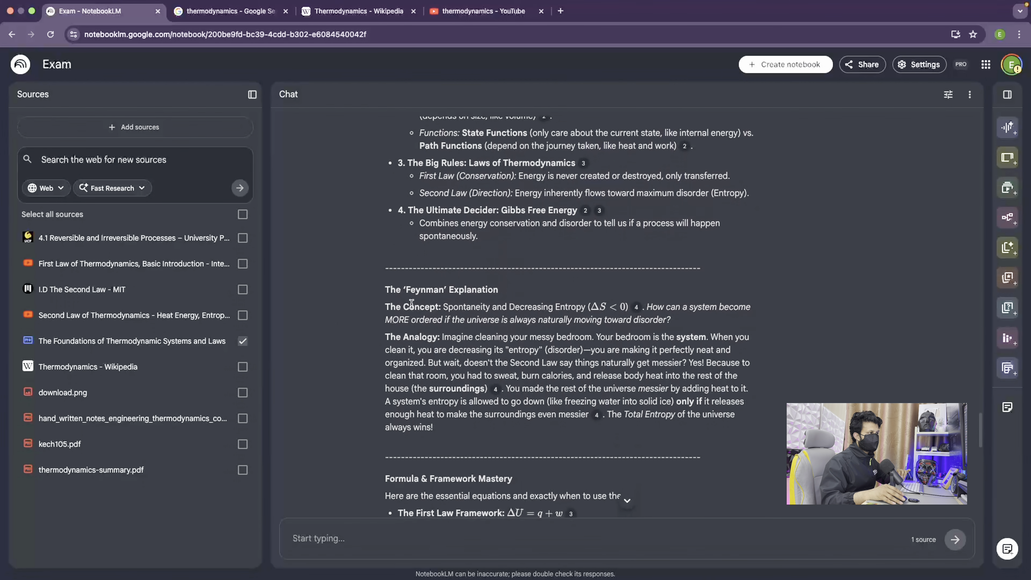
scroll(355, 333, down, 2)
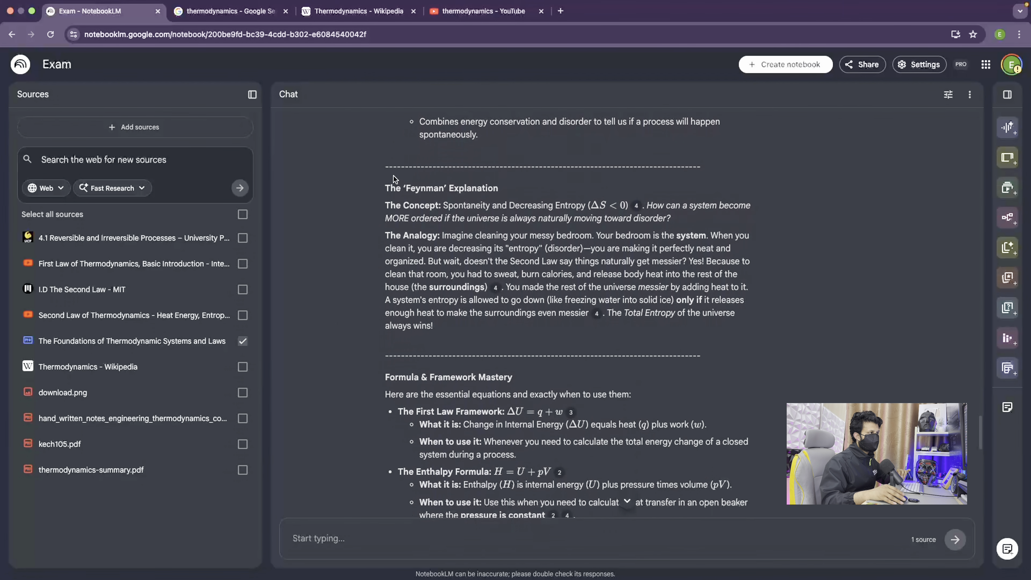
scroll(353, 256, down, 6)
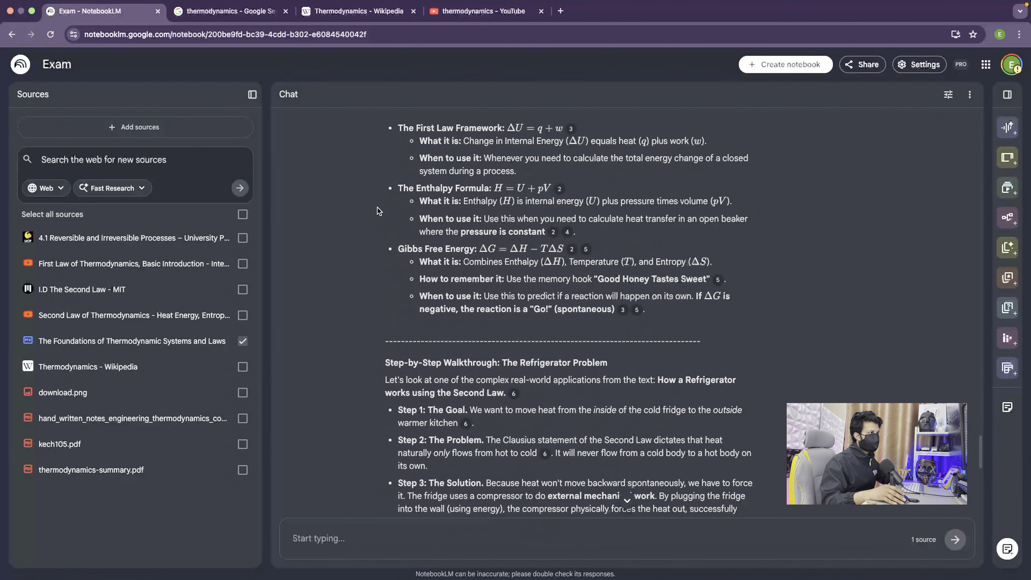
scroll(380, 215, up, 4)
drag(383, 298, 513, 294)
click(536, 292)
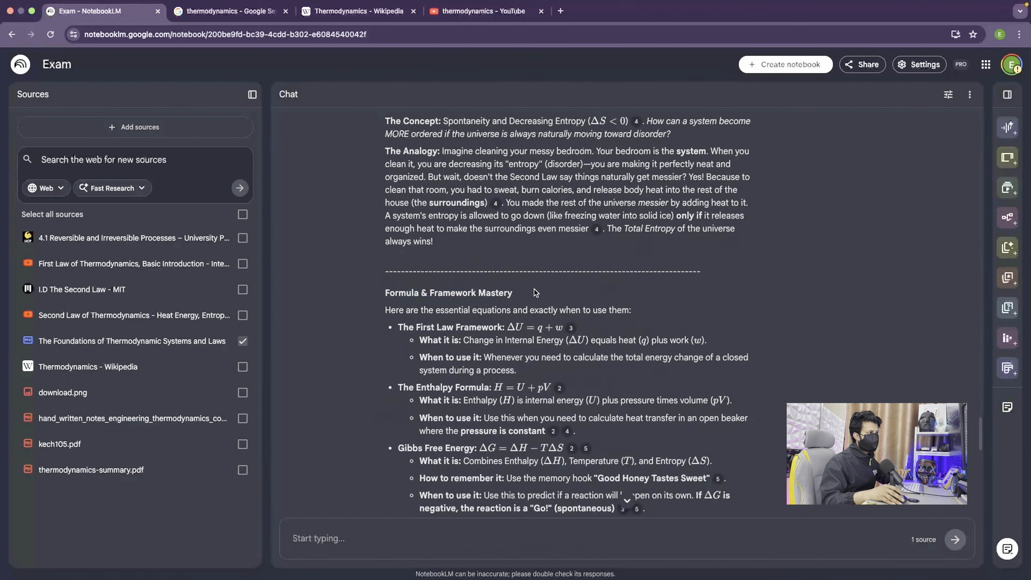
Examine the Step-by-Step Walkthrough of the refrigerator problem and the 10-Point Cheat Sheet
scroll(433, 307, down, 5)
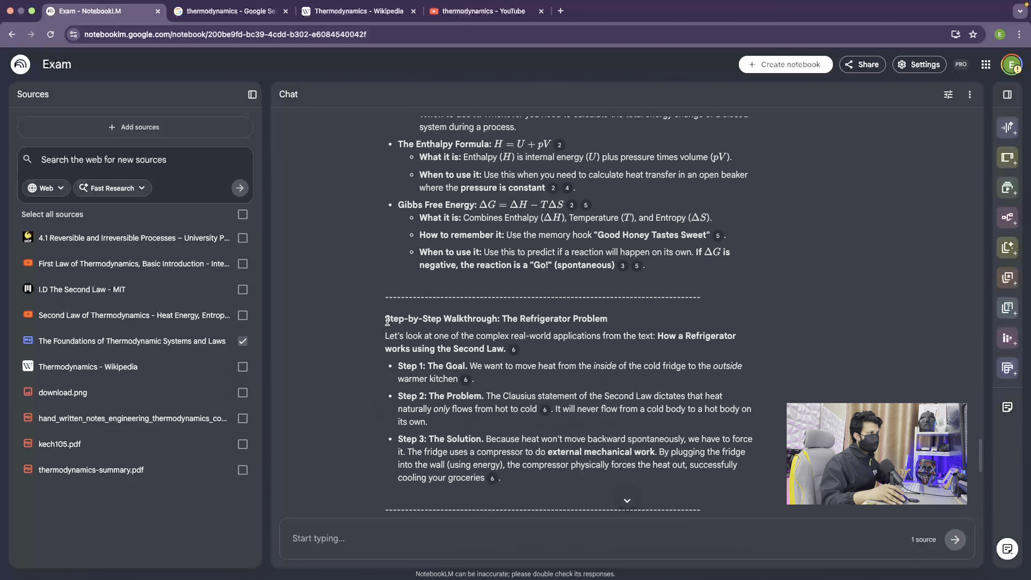
drag(387, 321, 541, 322)
scroll(377, 348, down, 2)
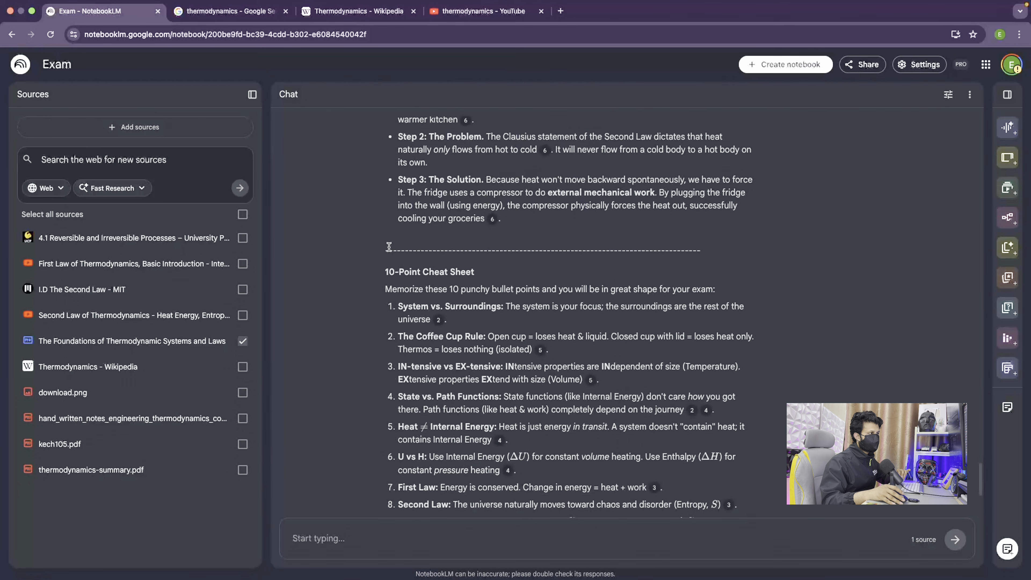
drag(380, 272, 476, 273)
click(514, 273)
scroll(515, 272, down, 3)
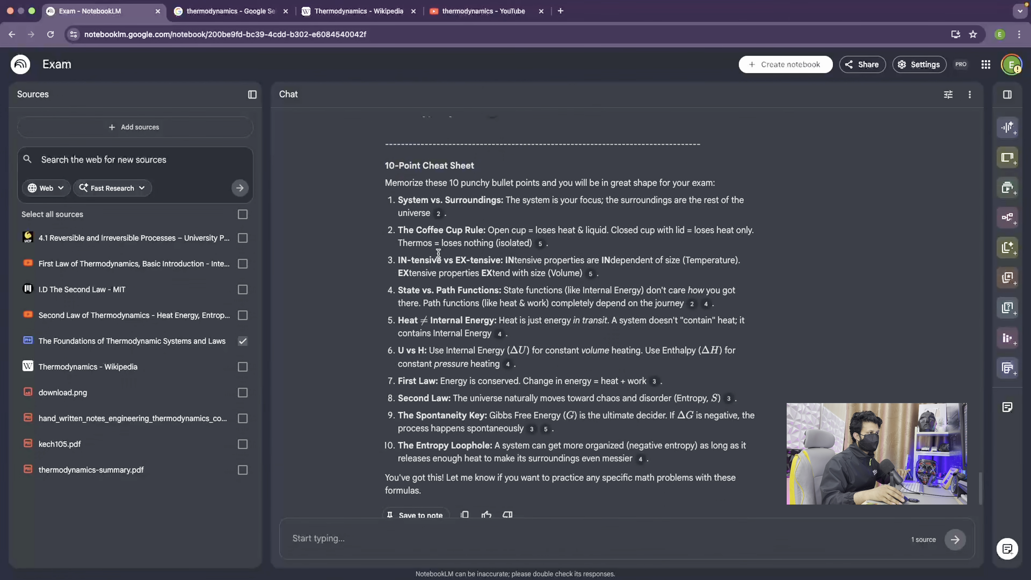
Review the full list of ten cheat sheet points and the closing line of the response
drag(397, 200, 515, 506)
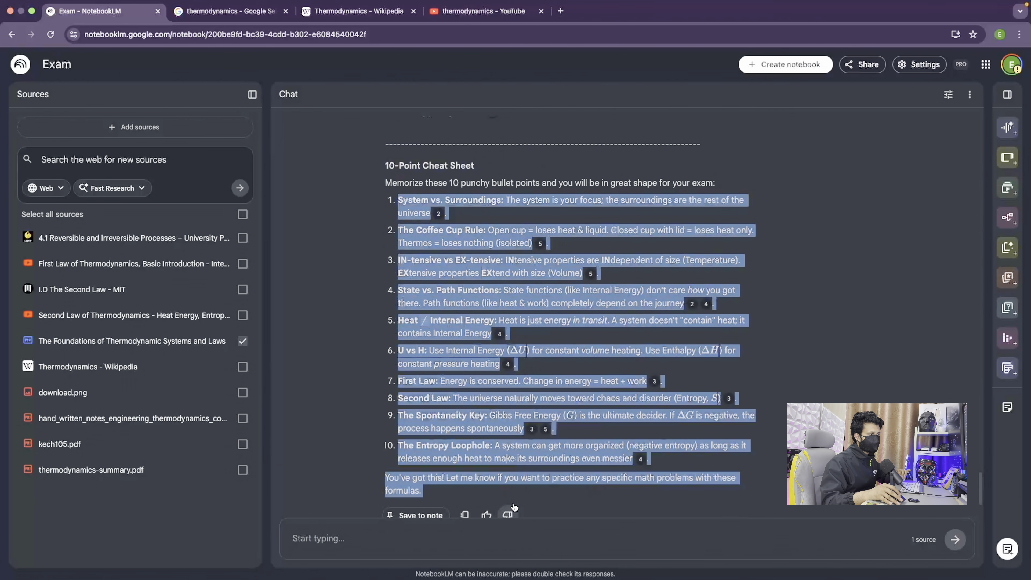
click(578, 454)
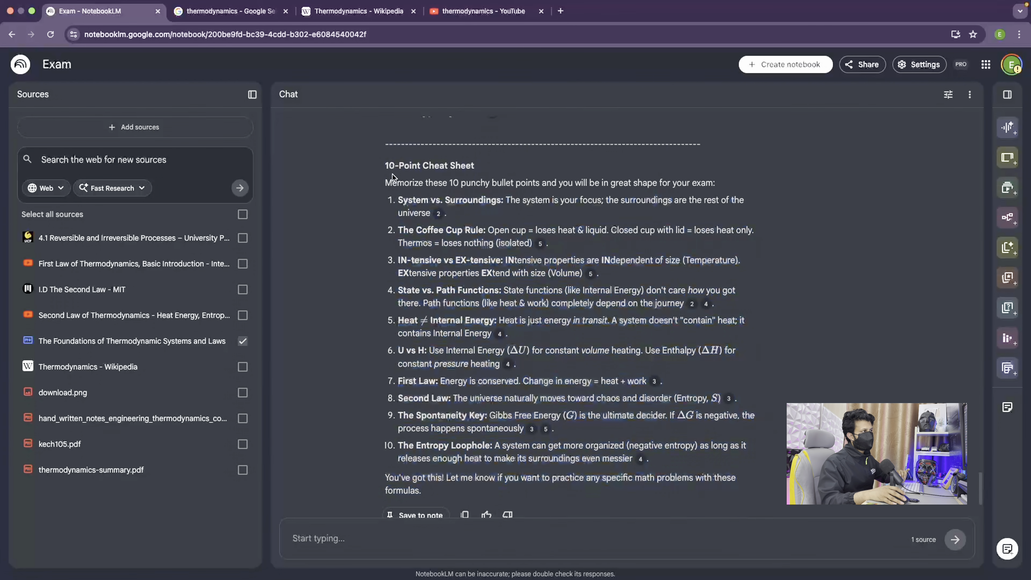
drag(385, 164, 501, 502)
click(526, 479)
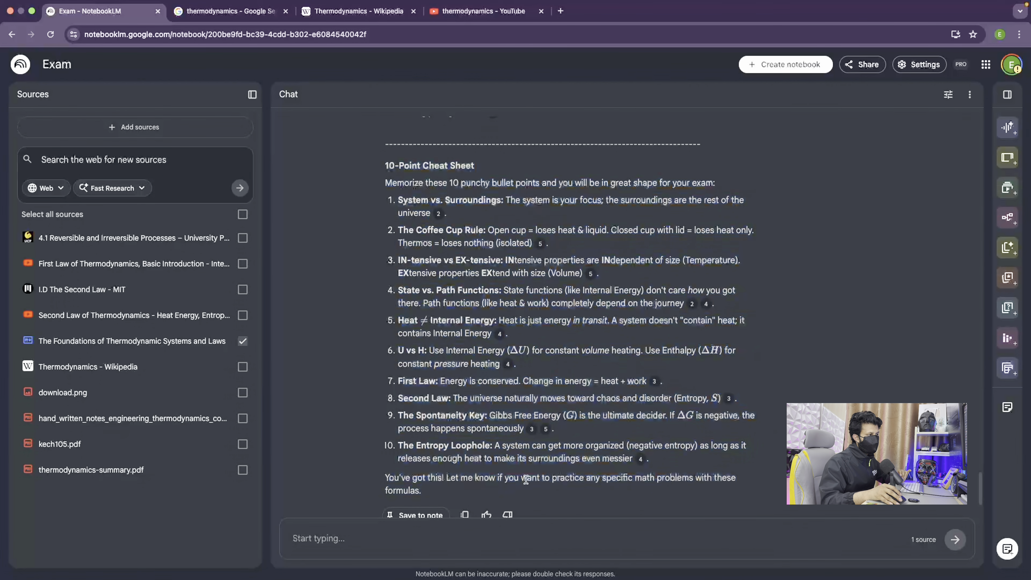
scroll(417, 225, down, 1)
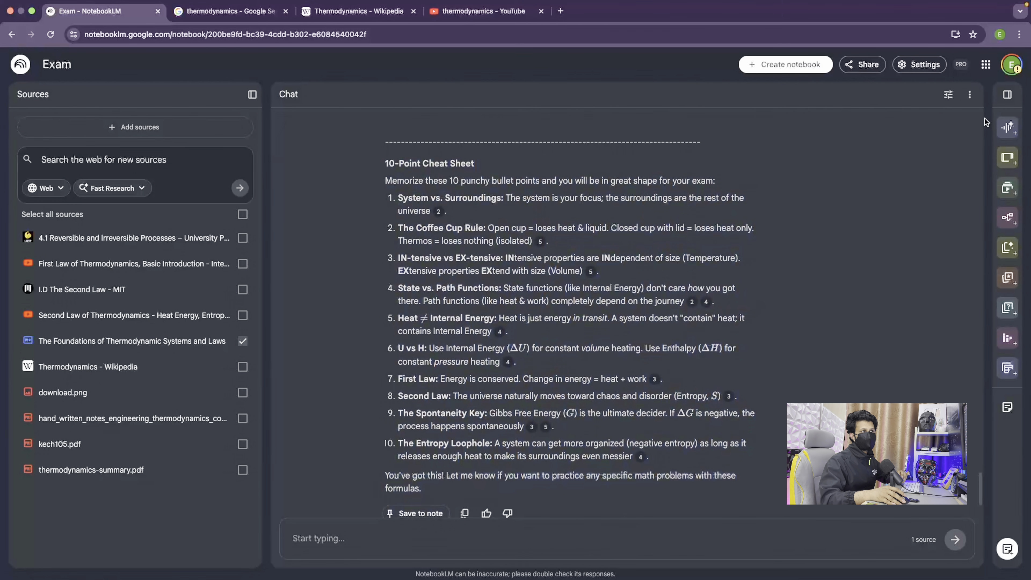
Generate a mind map from the selected source, The Foundations of Thermodynamic Systems and Laws, and open it
click(1007, 94)
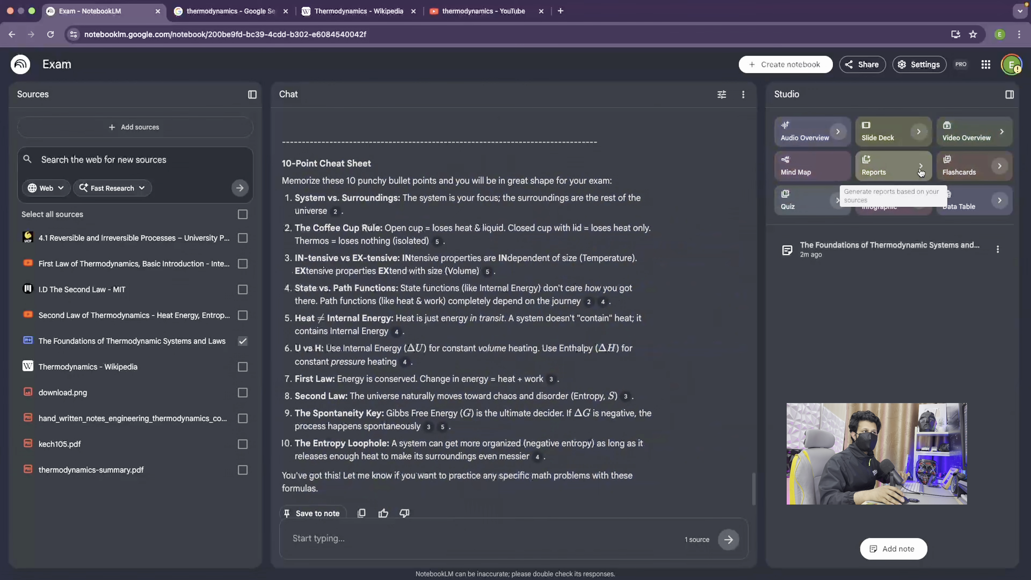
click(800, 168)
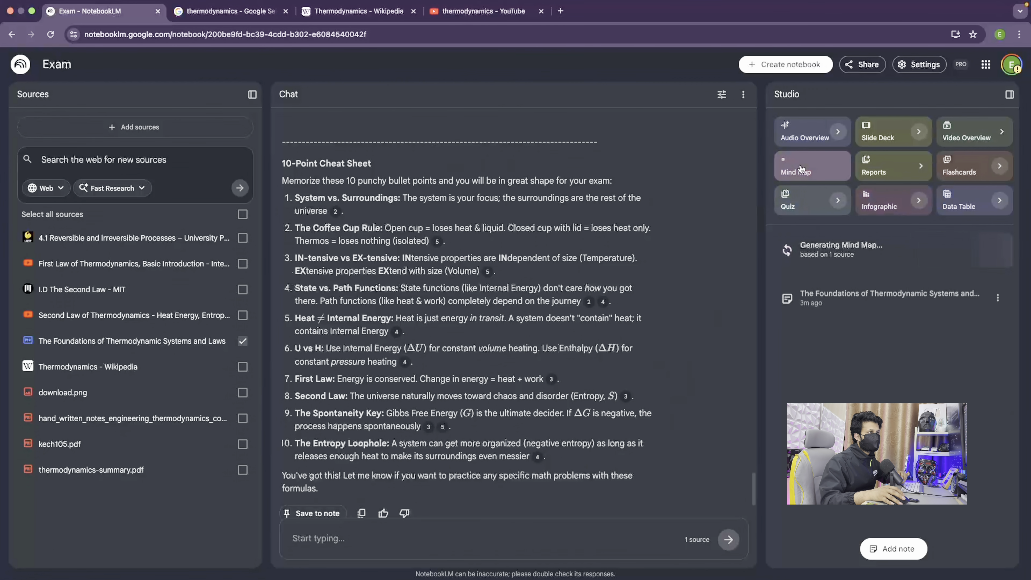
click(878, 243)
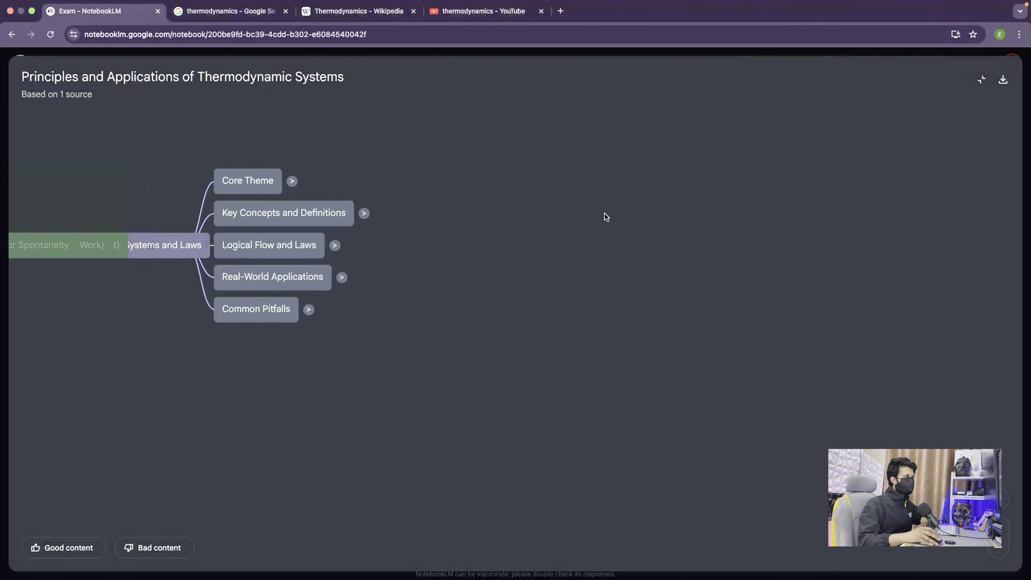
Explore the mind map's Core Theme, Energy Transfer (Heat and Work) and Key Concepts and Definitions nodes, and expand System Types
click(255, 198)
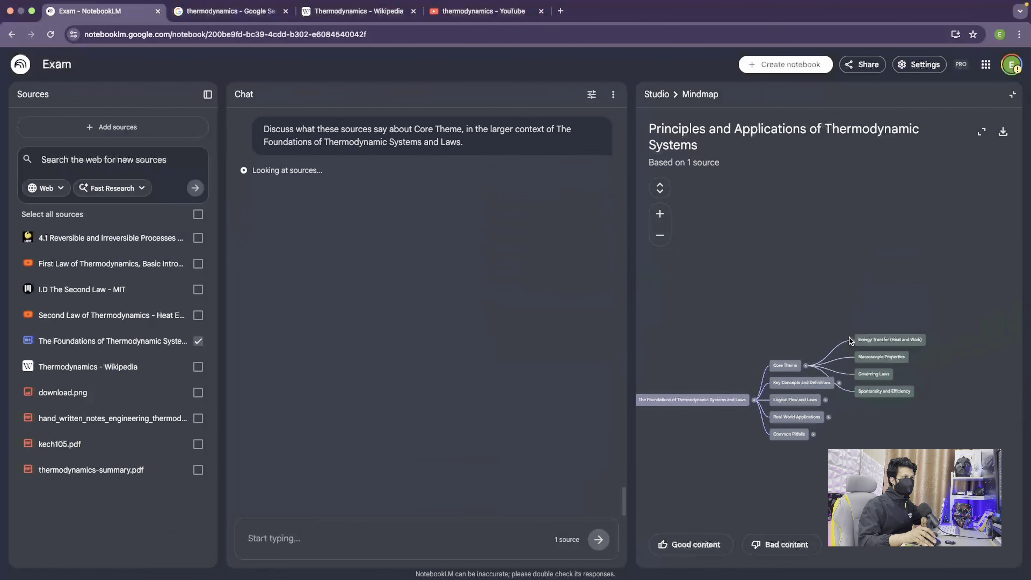
click(888, 341)
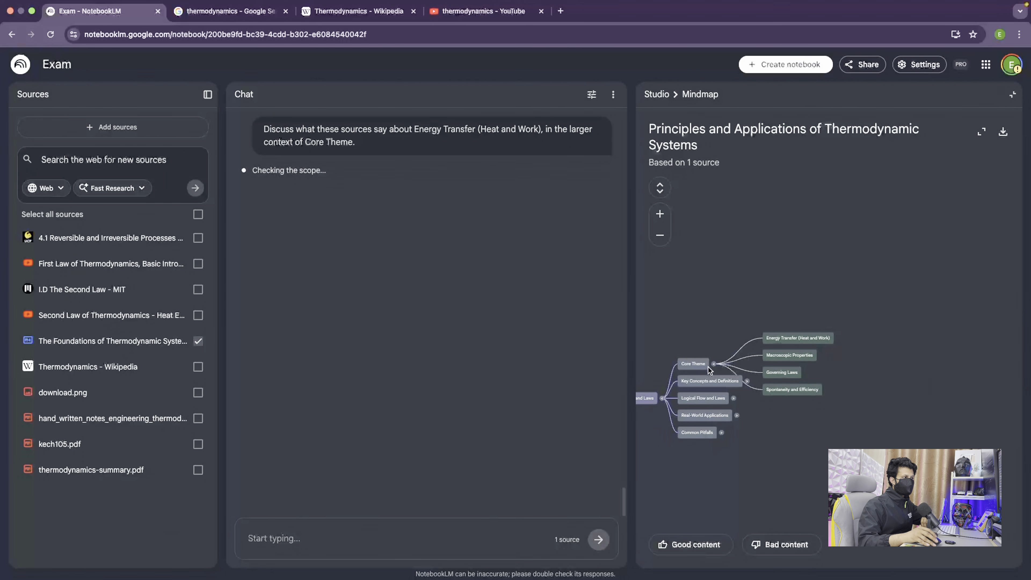
click(699, 363)
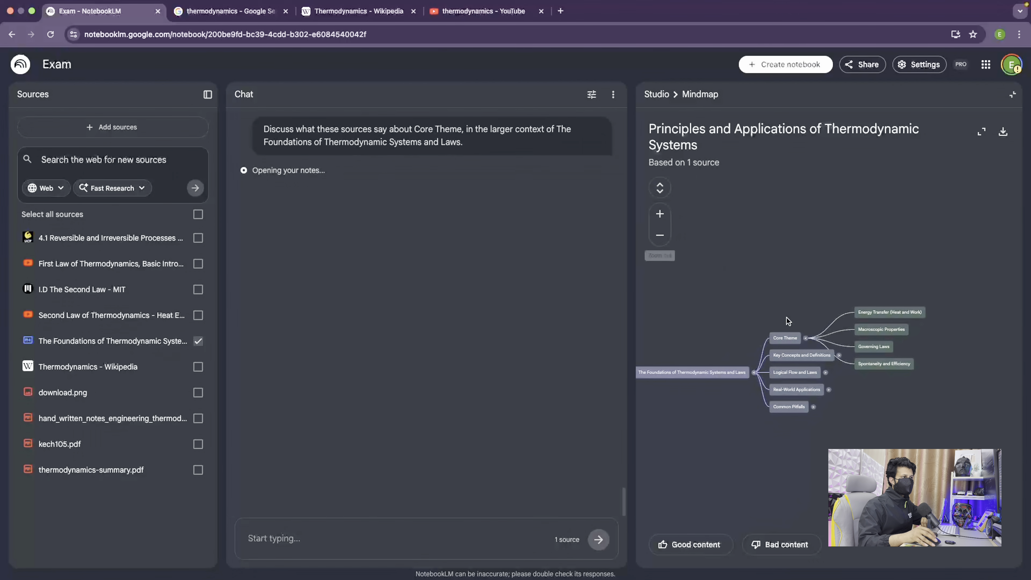
click(792, 358)
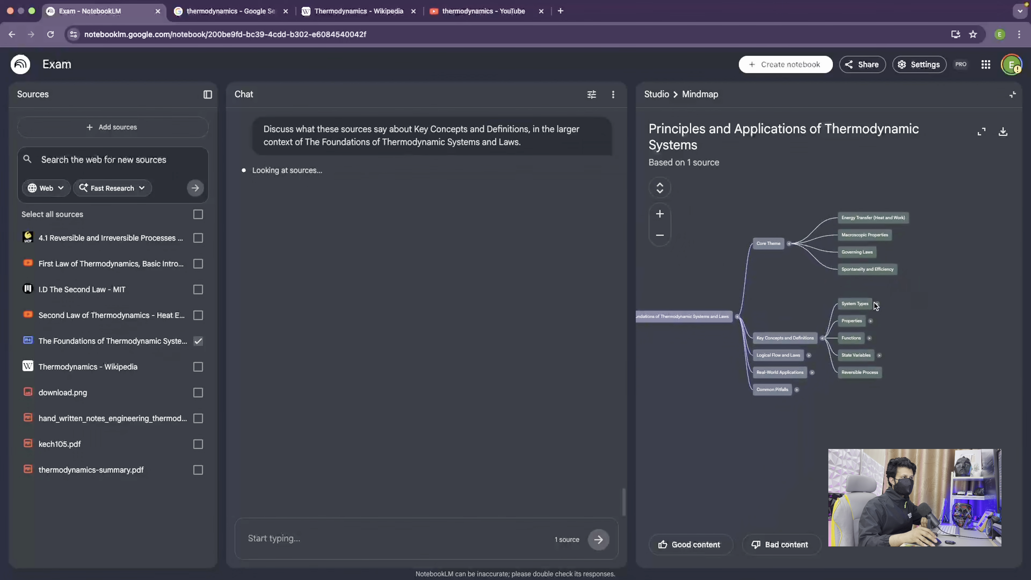
click(877, 304)
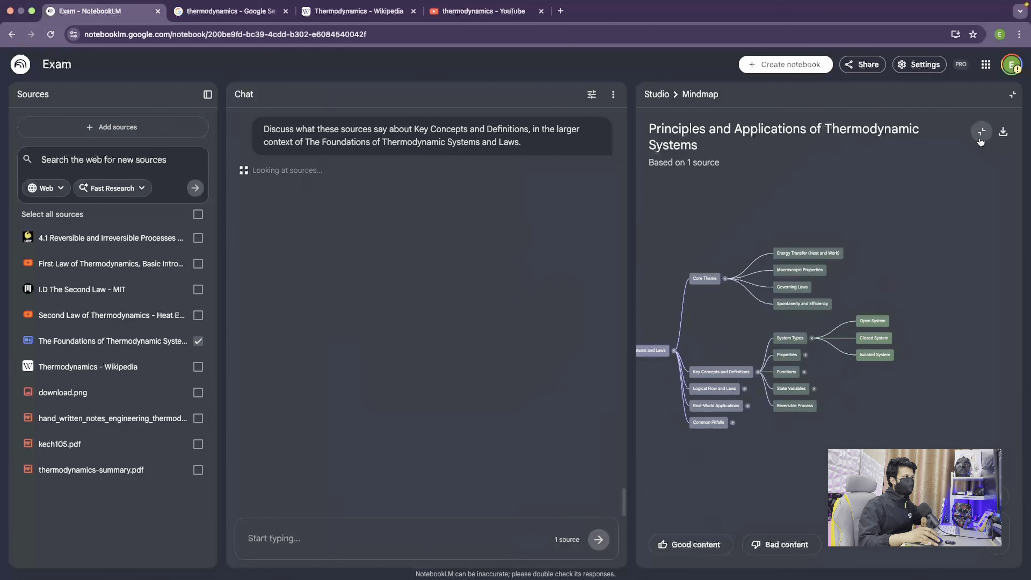
Examine the mind map in full screen, expanding Logical Flow and Laws and its First Law branch, then leave the full-screen view
click(981, 132)
scroll(517, 361, up, 10)
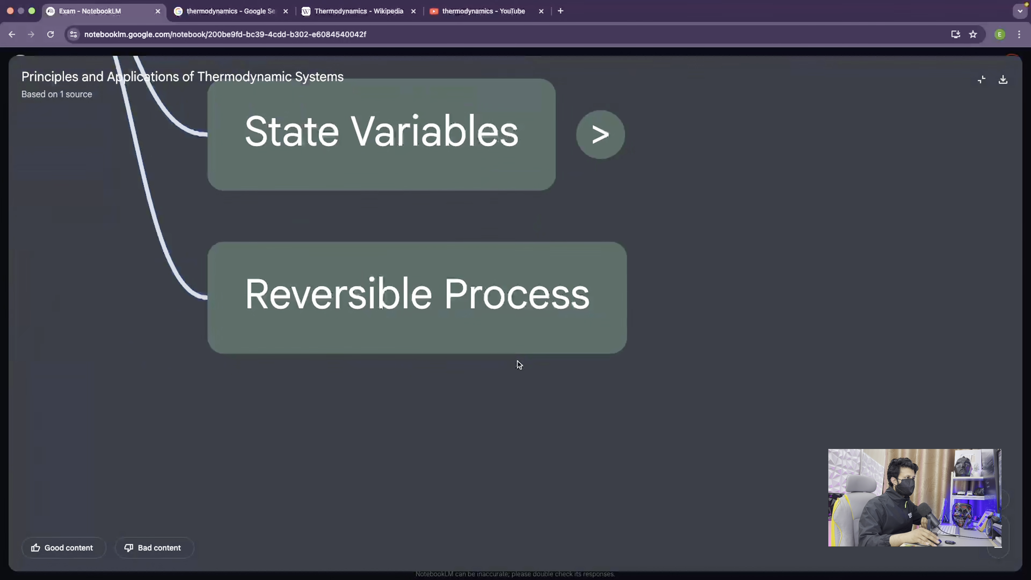
scroll(517, 361, down, 5)
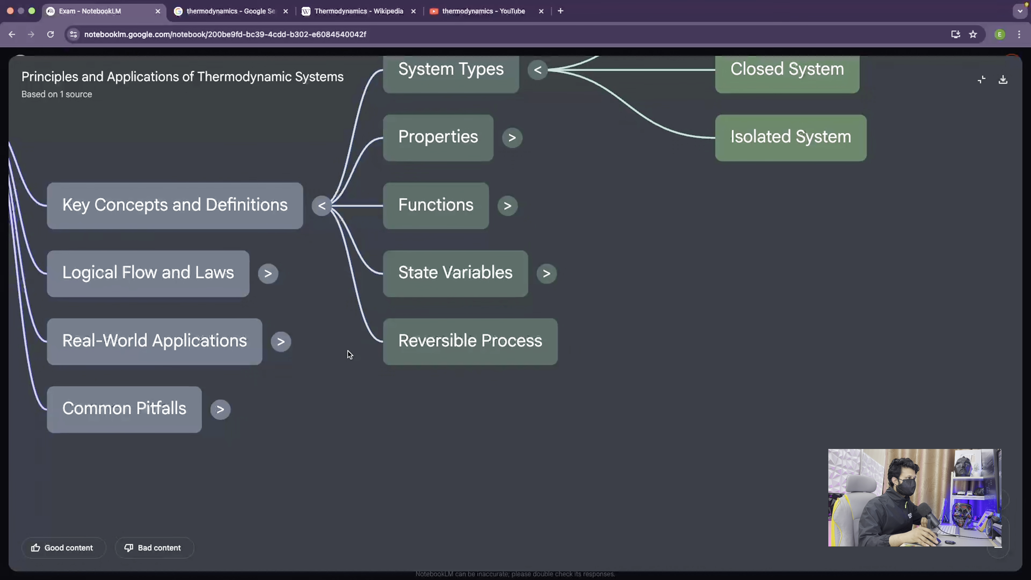
drag(347, 352, 456, 426)
click(379, 342)
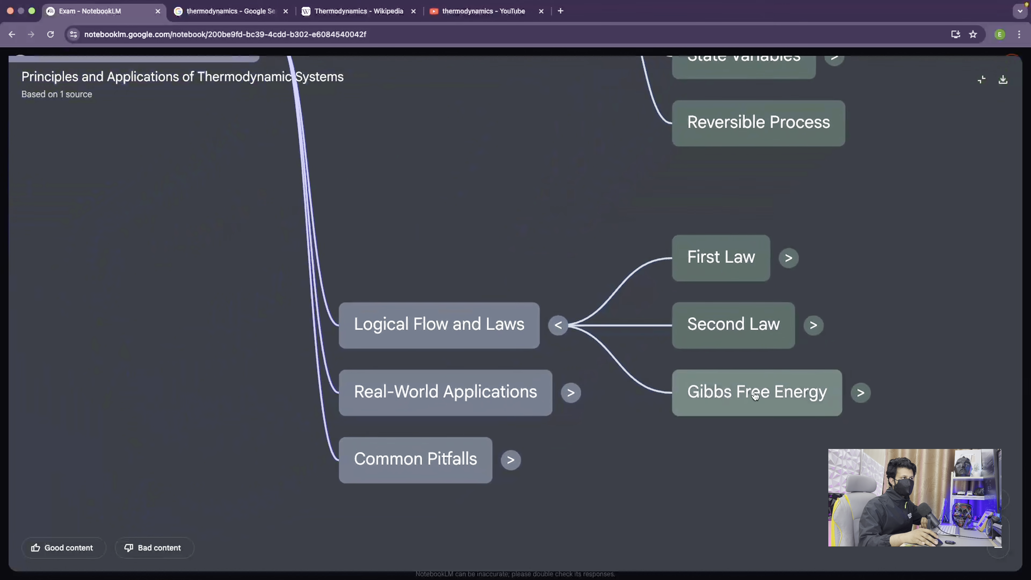
click(801, 245)
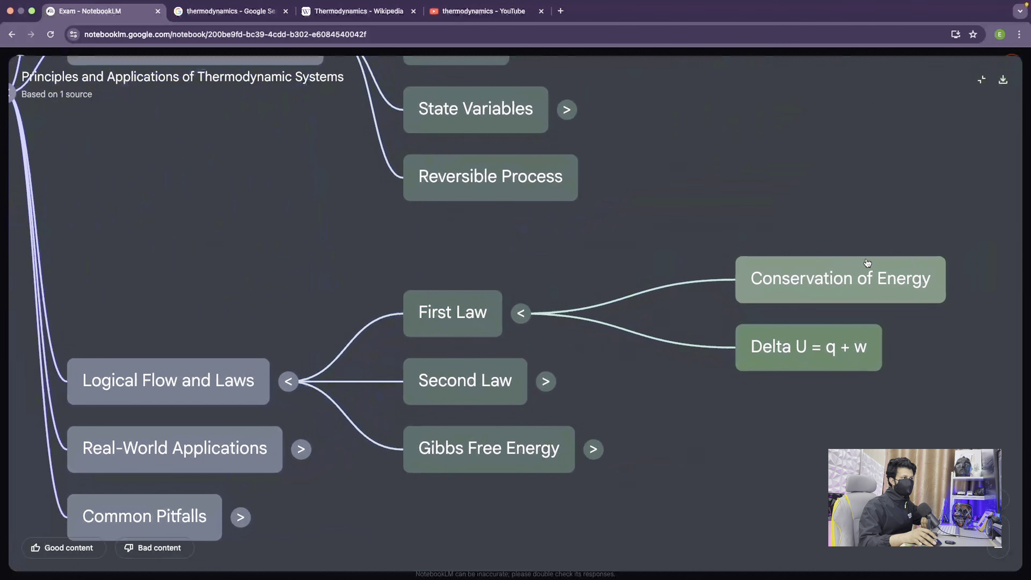
click(982, 80)
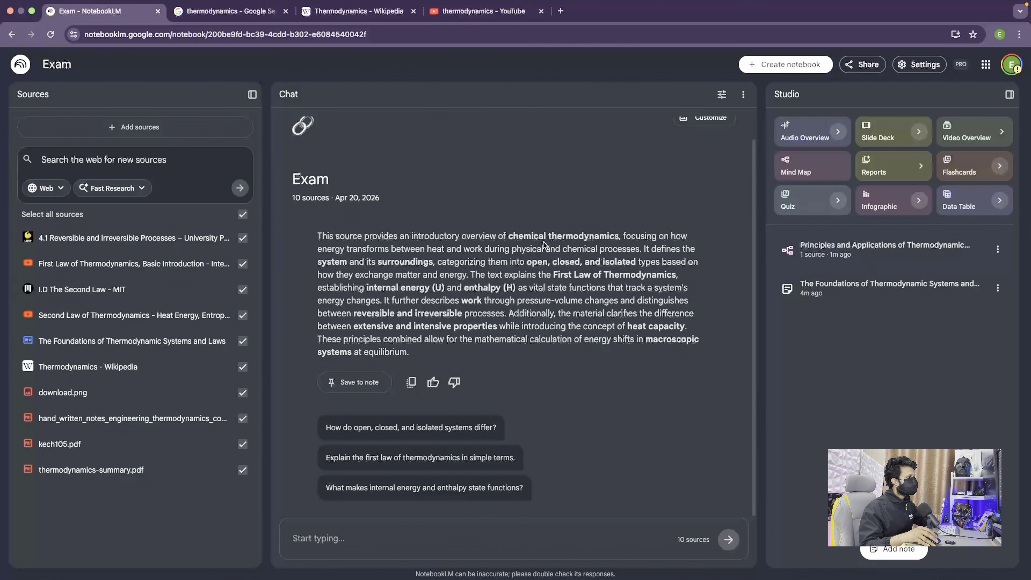
Limit the selected sources to the handwritten engineering notes, kech105.pdf, thermodynamics-summary.pdf and the Second Law of Thermodynamics video
click(242, 214)
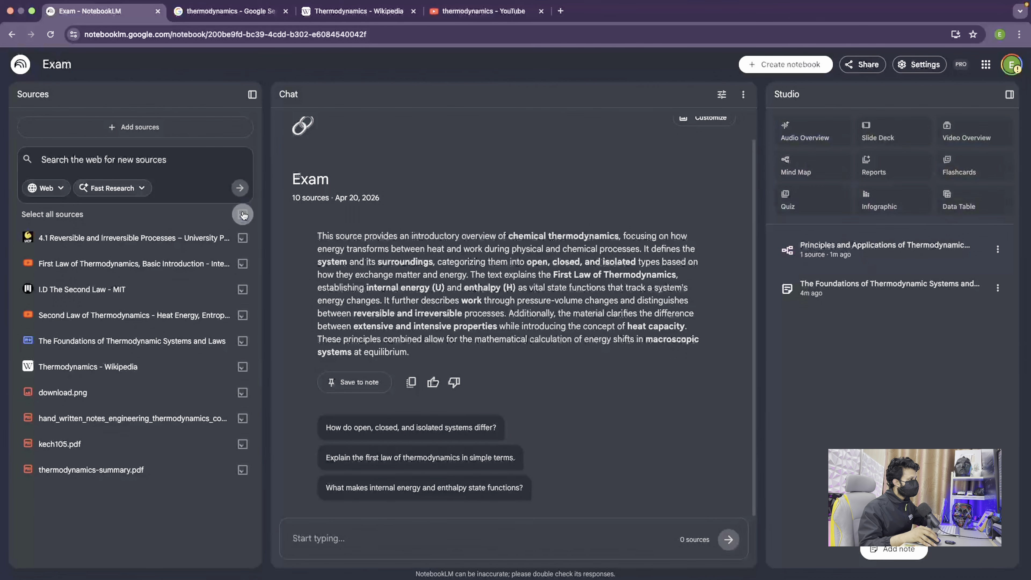
click(243, 419)
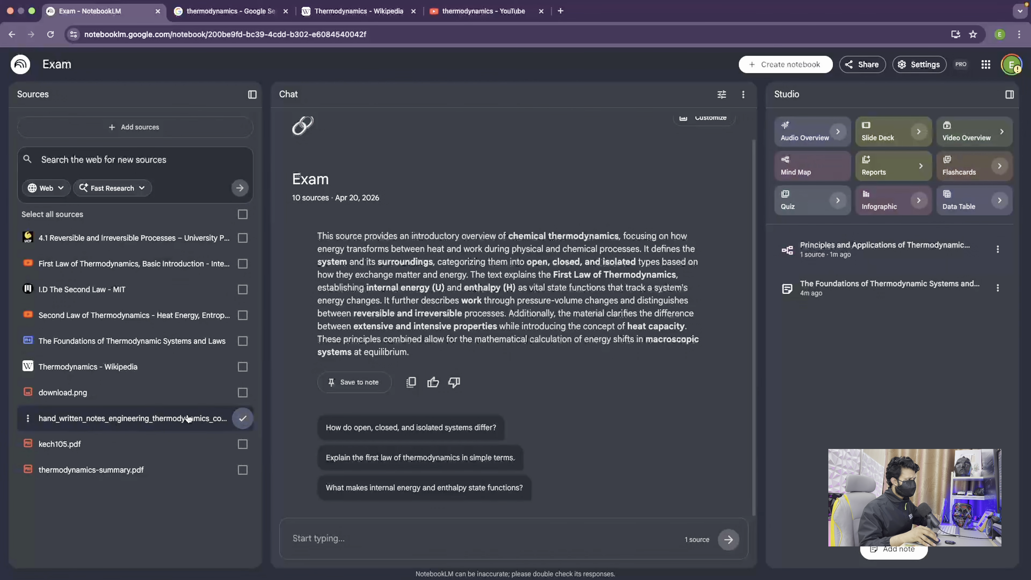
click(242, 444)
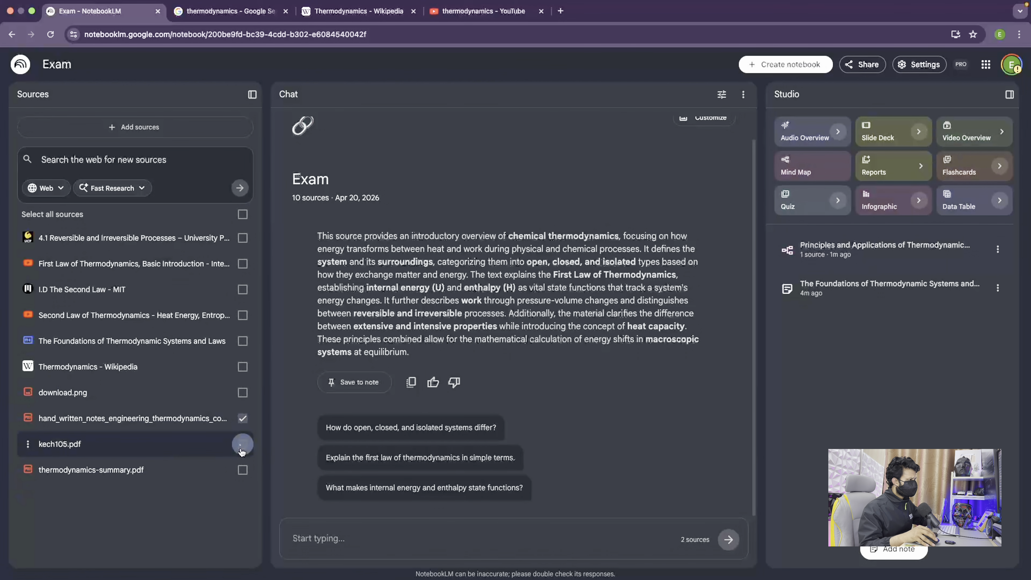
click(242, 470)
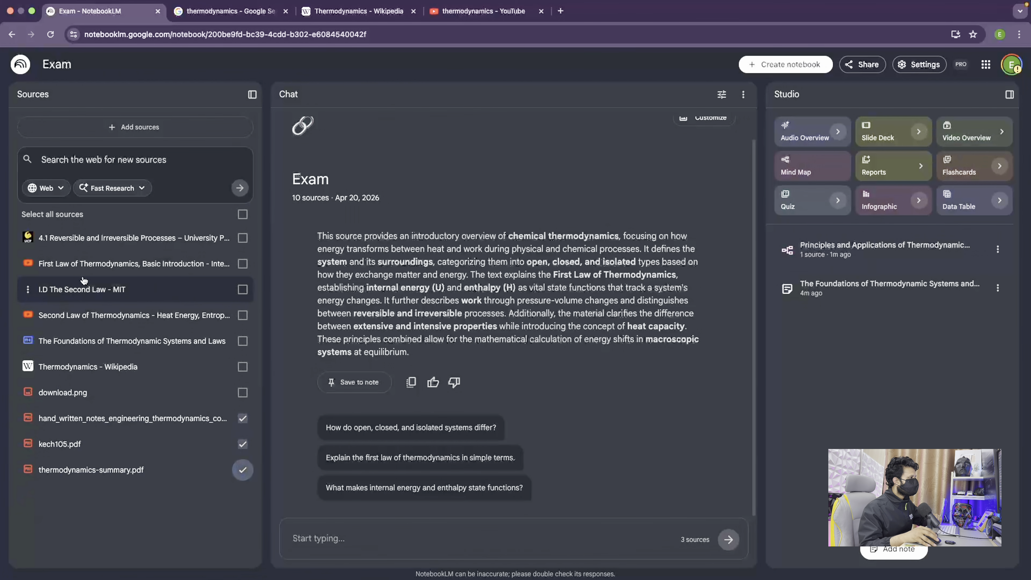
click(243, 316)
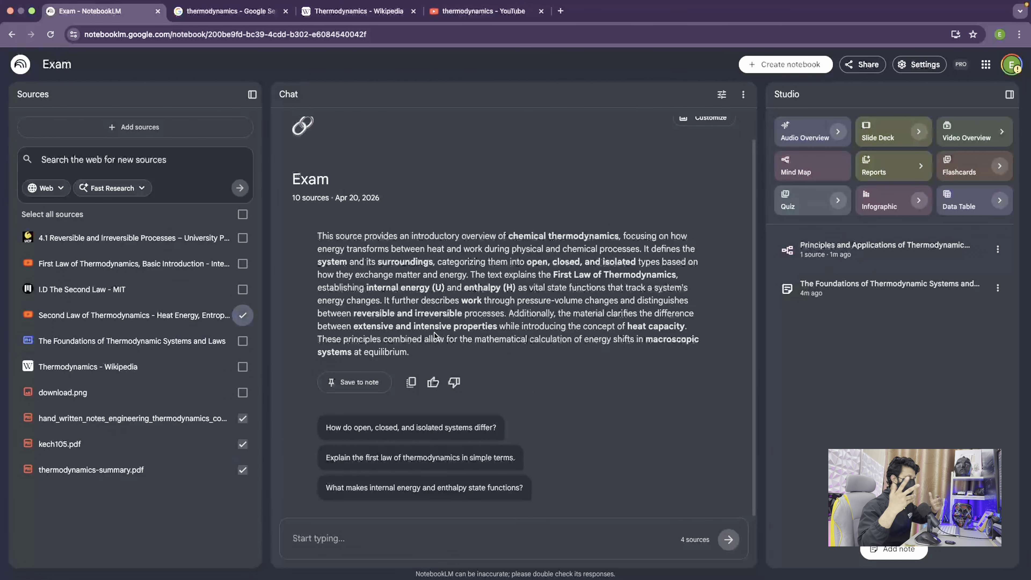
Enter the veteran university examiner prompt predicting exam structure and questions, and check its 80/20 Rule and Question Blueprints instructions
text(Act as a veteran university examiner and test-setter. Based on the uploaded course materials, analyze the content and predict the most likely exam structure and questions.Please provide:The Pareto Analysis (80/20 Rule): List the top 20% of topics that will likely yield 80% of the exam marks.Question Blueprints: For each major topic, indicate if it's likely to be an MCQ, short answer, or long-form essay question.Mock Exam Paper: Generate 10 highly realistic exam questions (mix of easy memory-recall and hard application-based questions).Grading Rubric & Ideal Answers: For the 3 hardest questions, provide the perfect ideal answer and explain exactly what the examiner is looking for to award full marks.Time Management Strategy: Advise how much time I should allocate to different question types based on standard exam durations.)
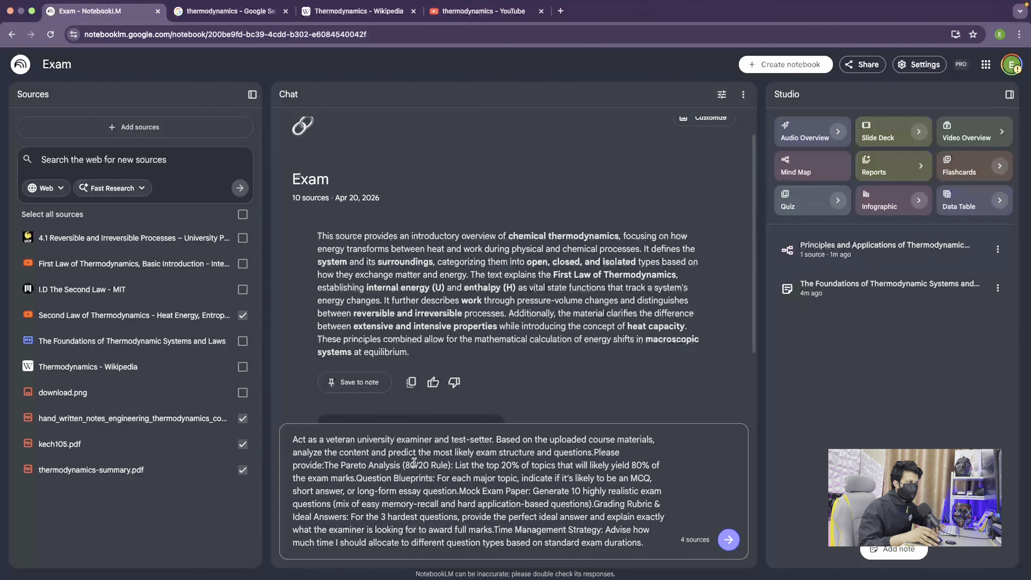
drag(405, 464, 428, 464)
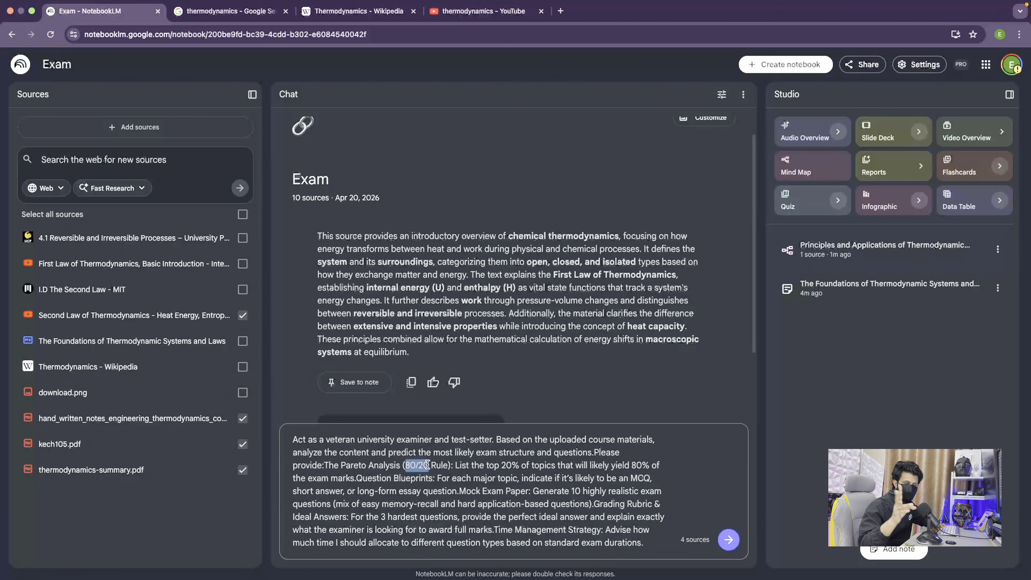
drag(448, 464, 406, 464)
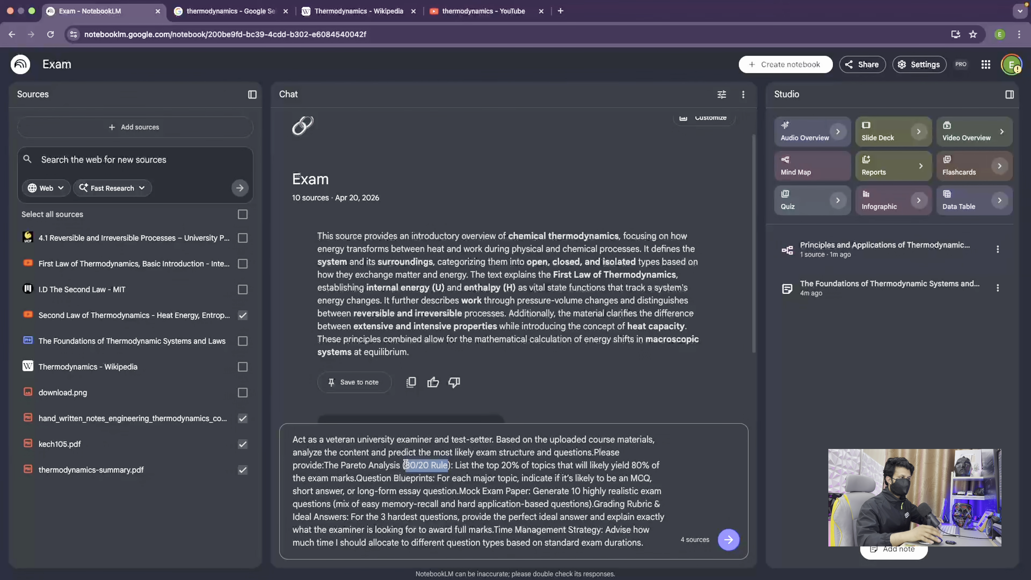
click(535, 477)
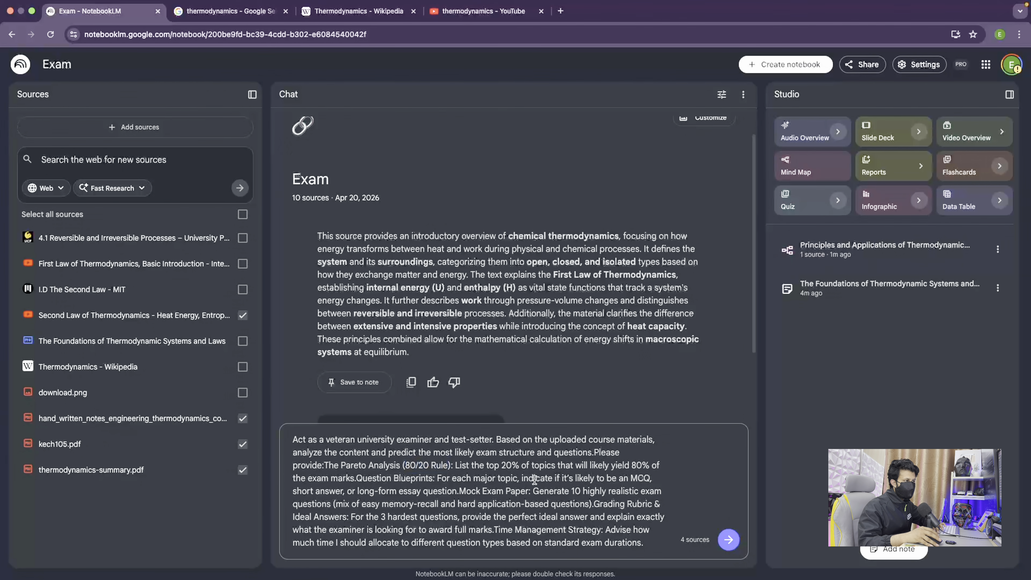
drag(633, 478, 549, 496)
click(538, 496)
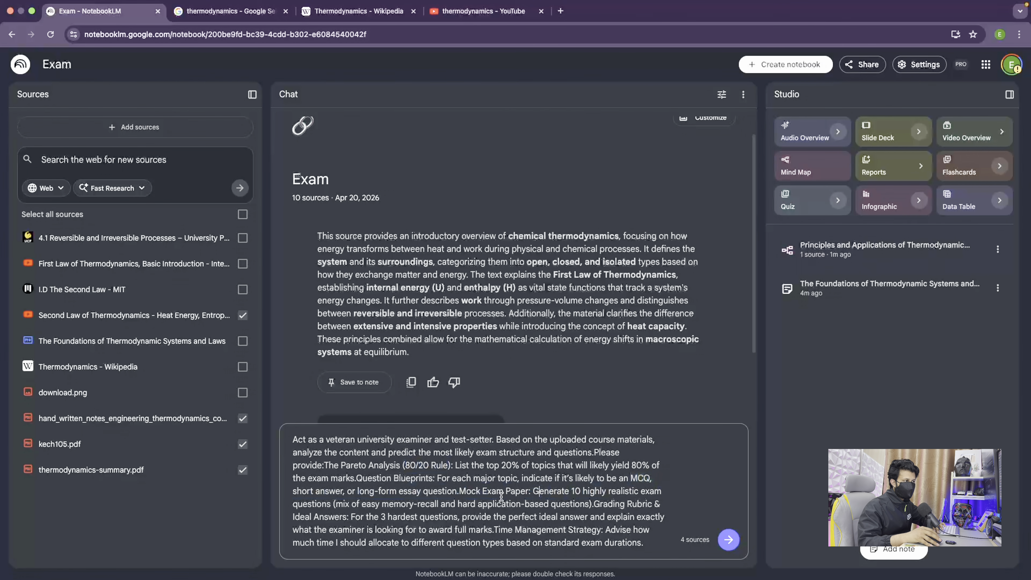
Insert a space before "Mock Exam Paper" in the prompt, check its remaining instructions and submit it to the chat
click(460, 491)
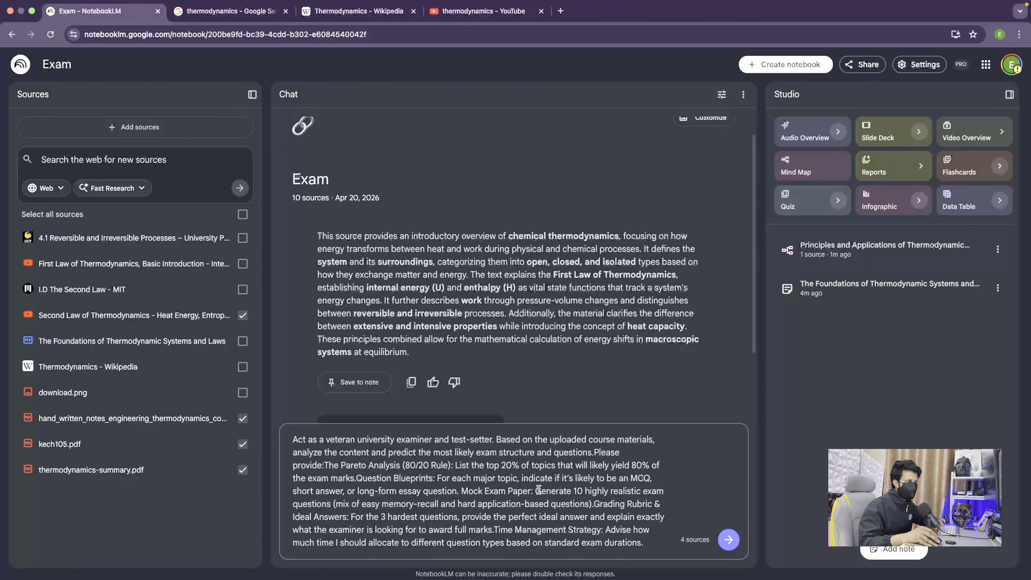
drag(536, 491, 644, 493)
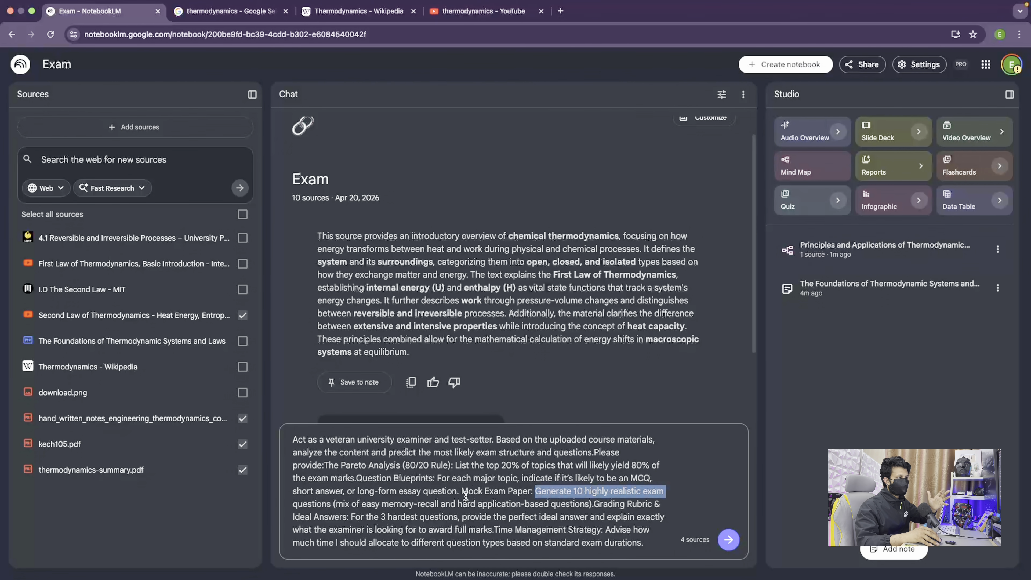
click(356, 500)
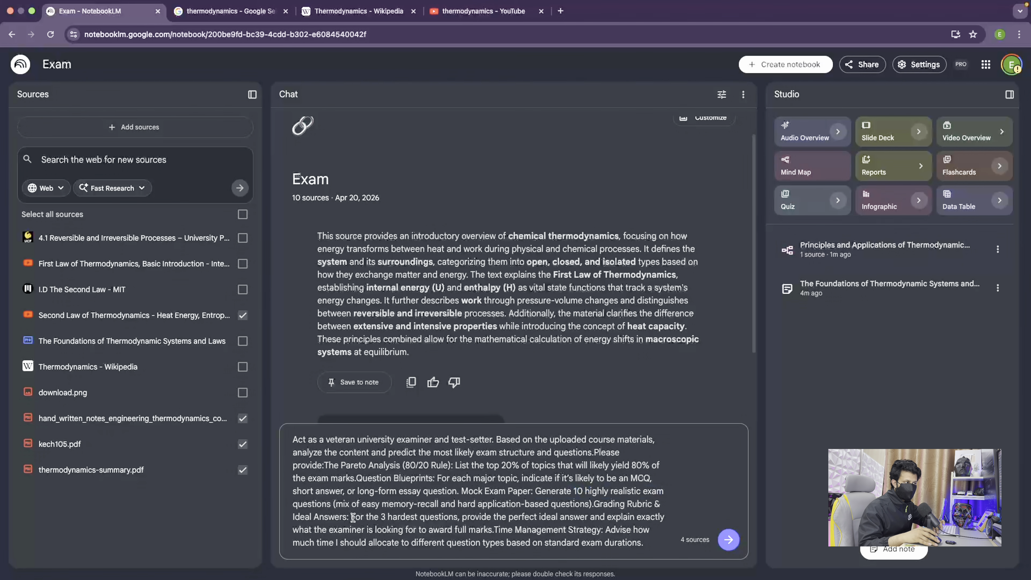
click(351, 517)
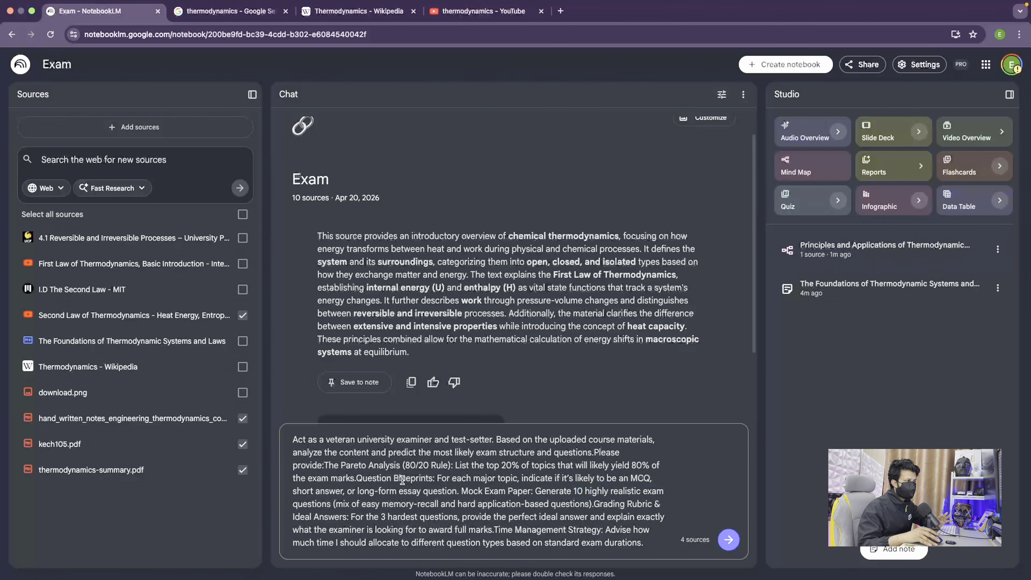
drag(405, 462, 448, 463)
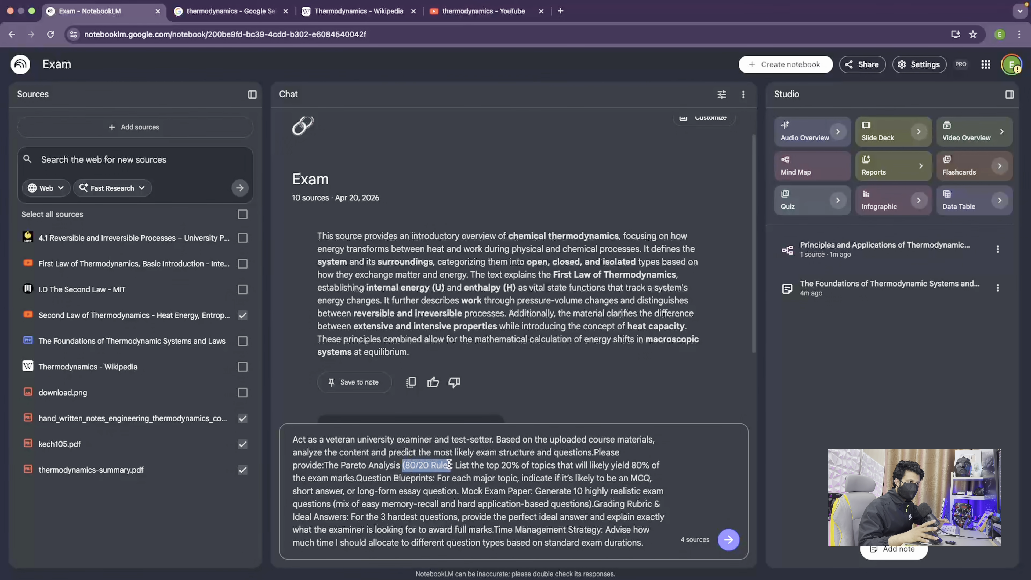
click(589, 490)
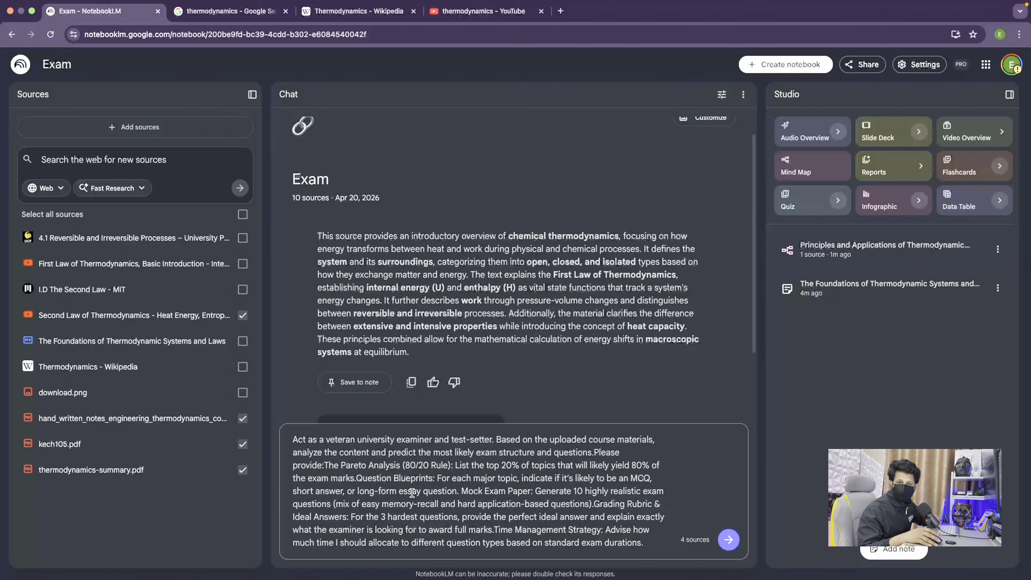
click(729, 539)
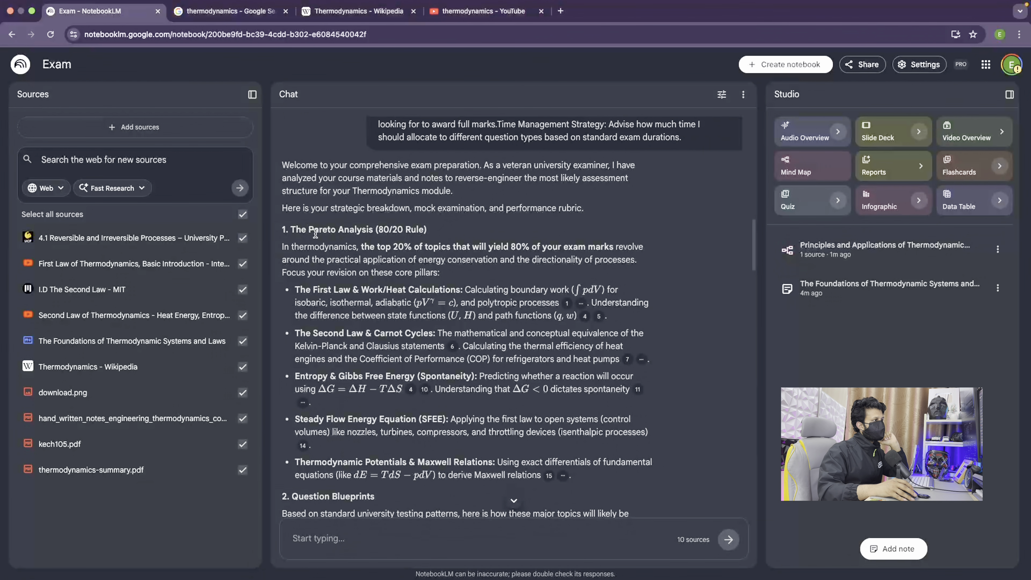
Examine the Pareto Analysis (80/20 Rule) section of the examiner reply, from the First Law pillar through Thermodynamic Potentials & Maxwell Relations
drag(307, 229, 424, 231)
click(425, 231)
scroll(352, 251, down, 1)
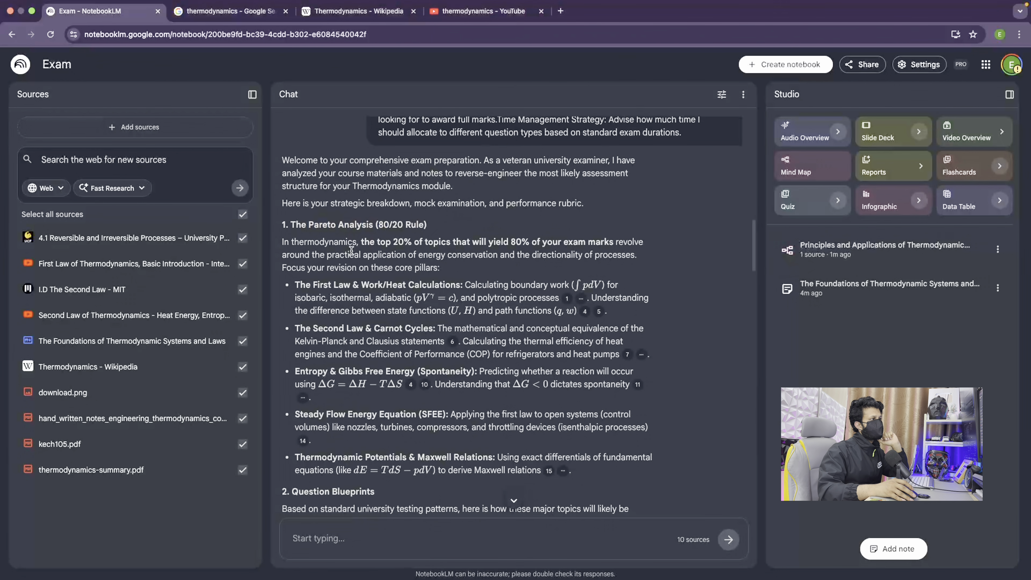
scroll(519, 238, down, 1)
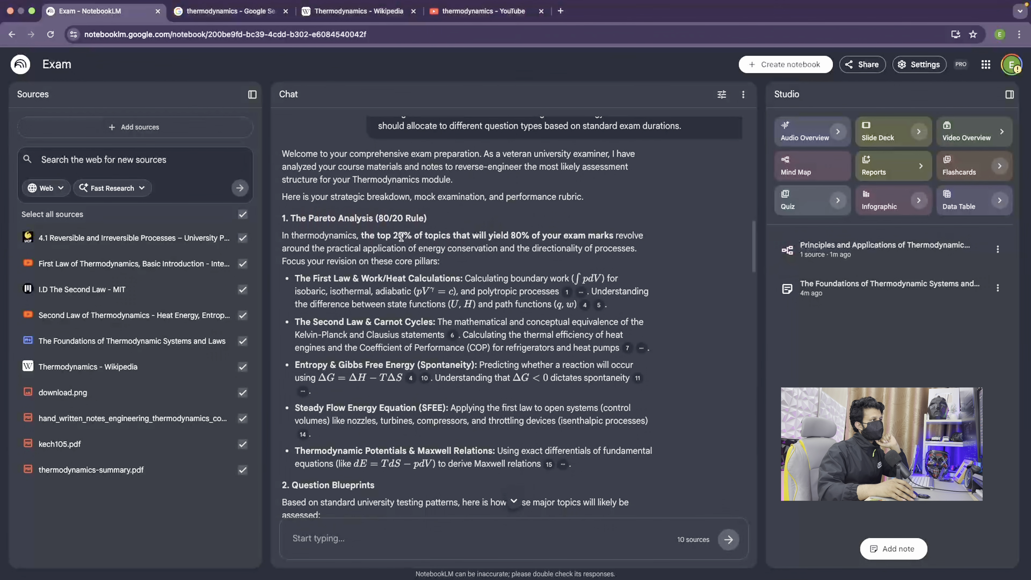
drag(404, 236, 595, 233)
scroll(446, 252, down, 2)
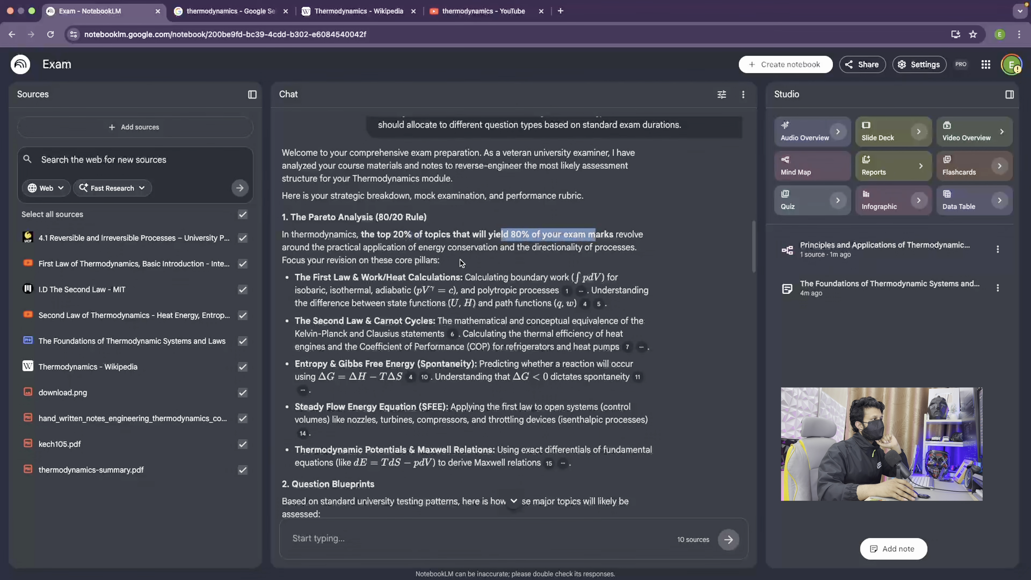
drag(296, 251, 477, 249)
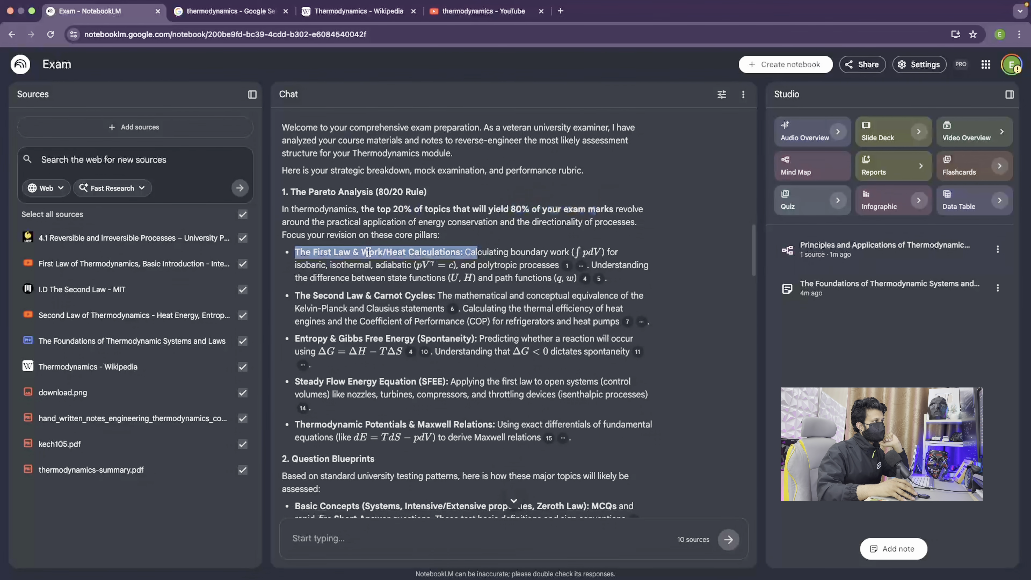
drag(295, 251, 408, 252)
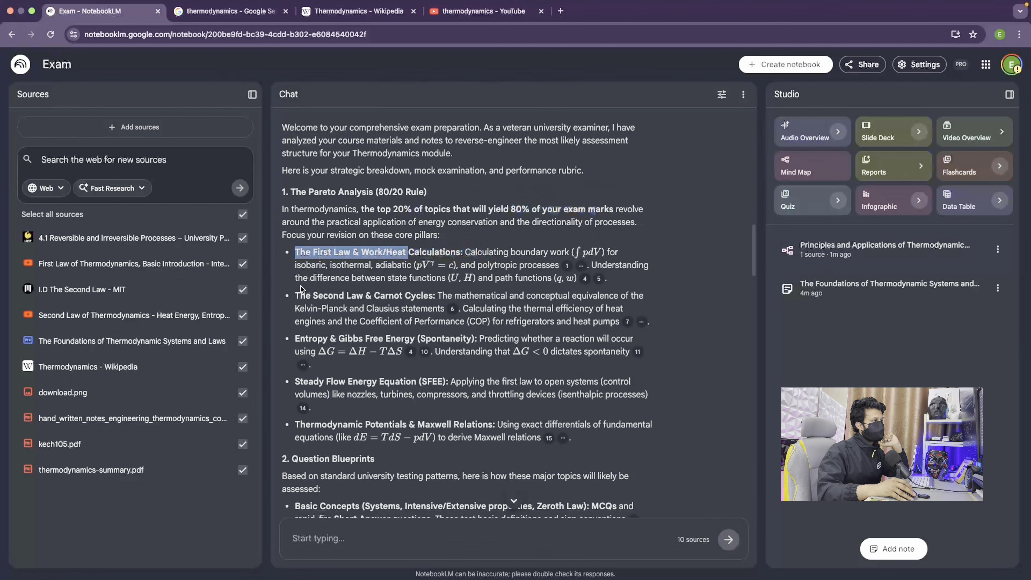
drag(295, 295, 406, 295)
drag(294, 341, 411, 339)
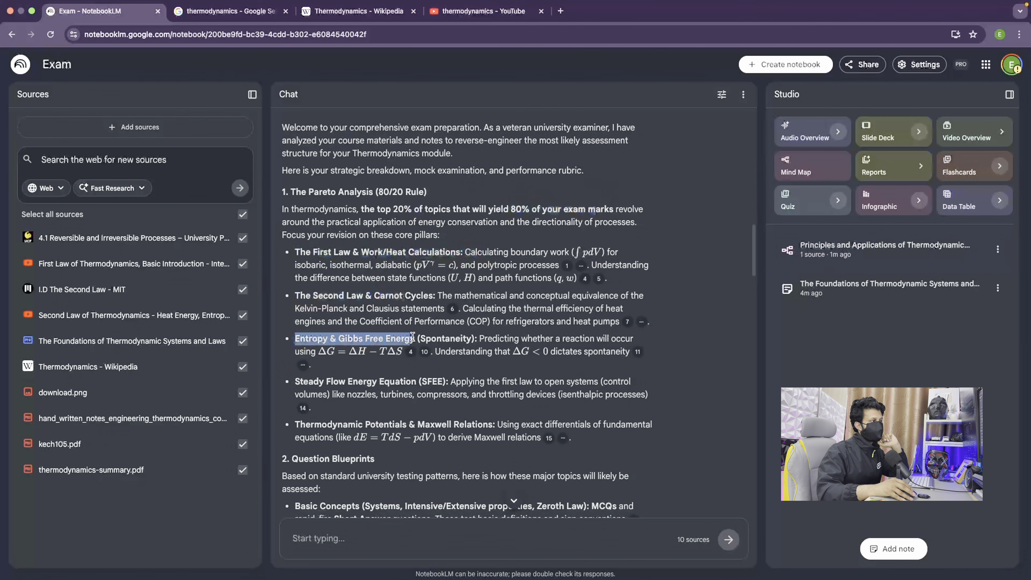
scroll(316, 343, down, 1)
drag(299, 339, 404, 338)
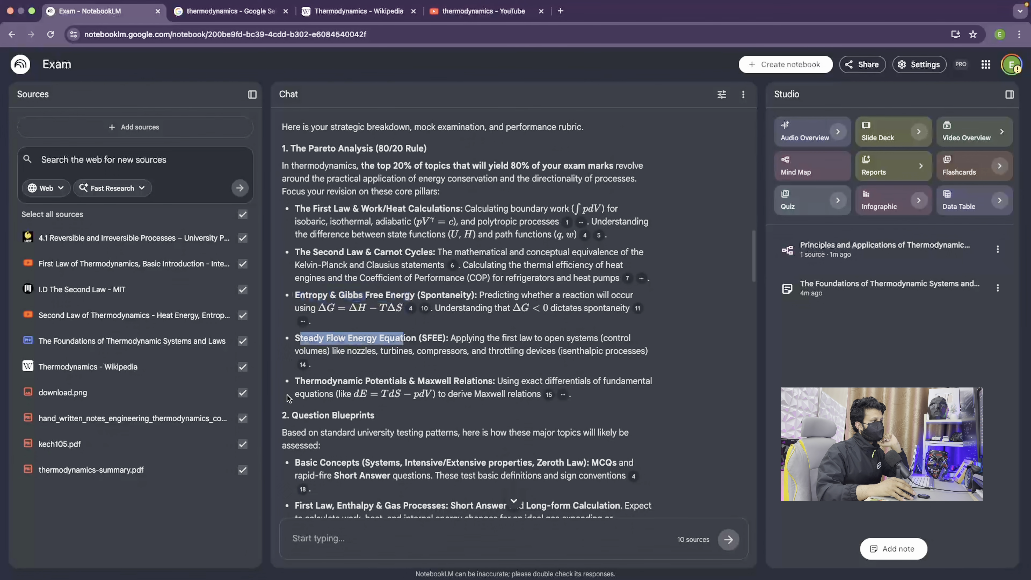
drag(298, 383, 429, 376)
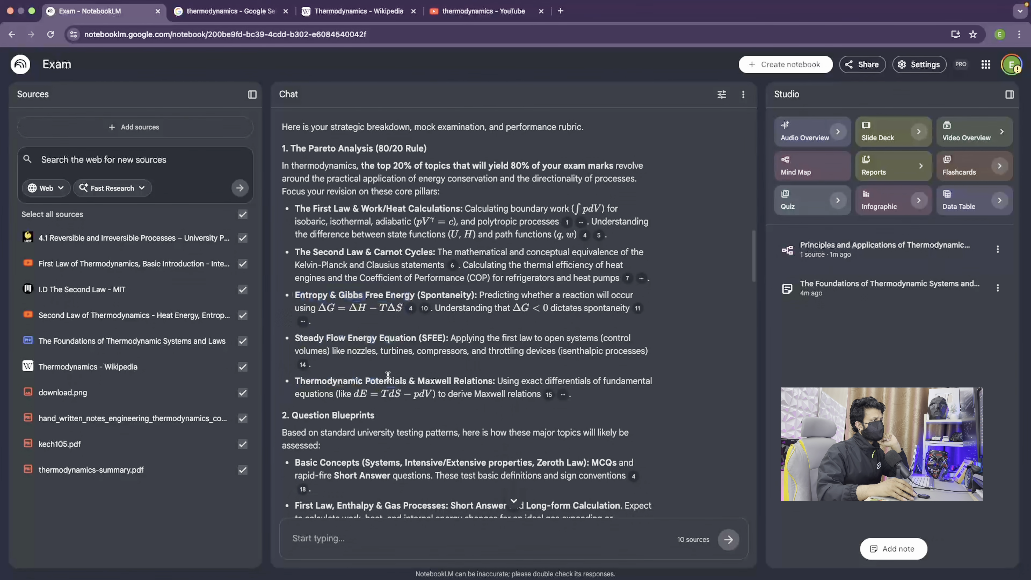
Examine the Question Blueprints section, checking the expected question type for each topic from Basic Concepts to Maxwell Relations & SFEE
scroll(387, 375, down, 3)
drag(294, 271, 409, 280)
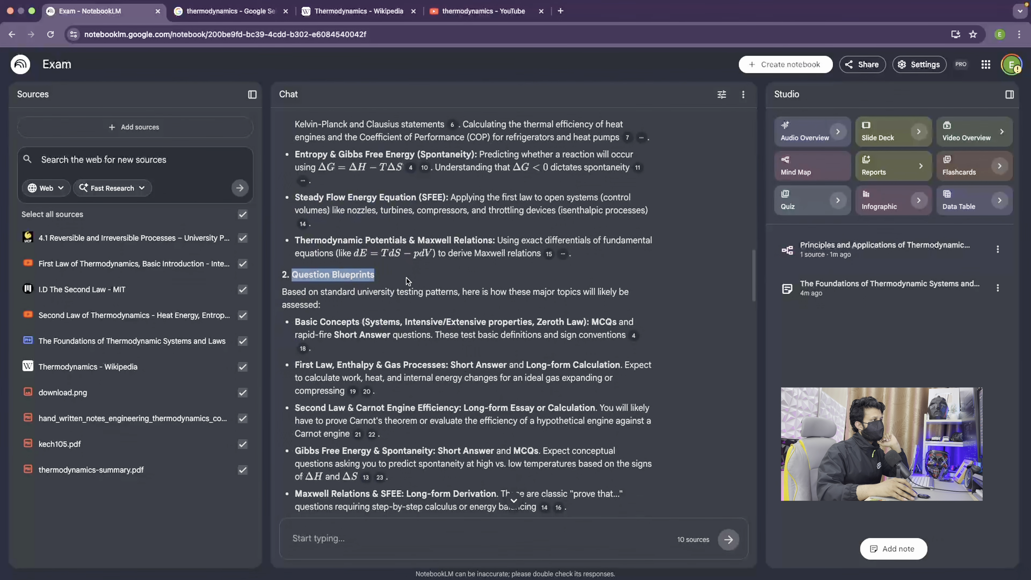
click(318, 321)
drag(297, 322, 369, 322)
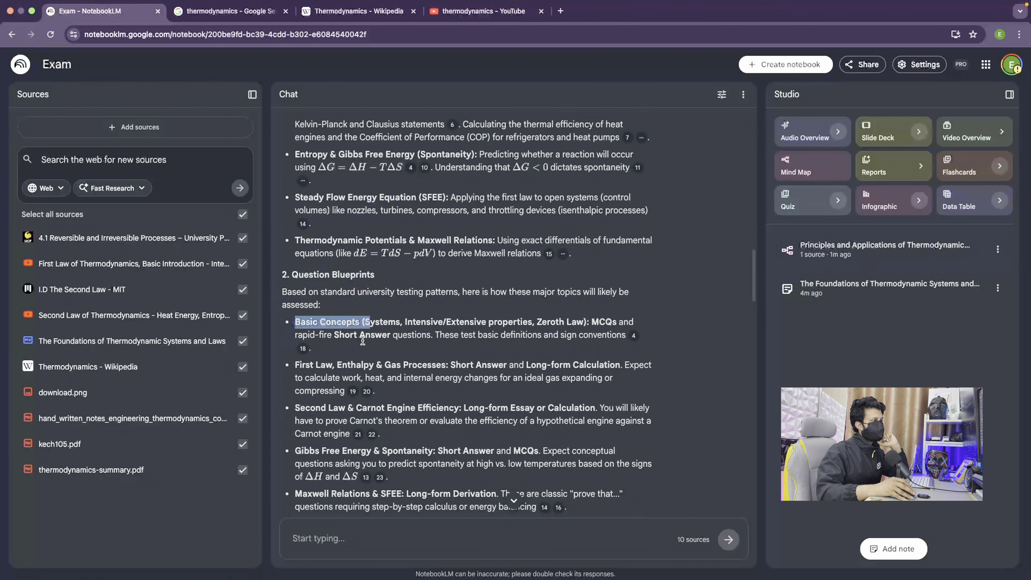
drag(296, 364, 508, 365)
click(544, 360)
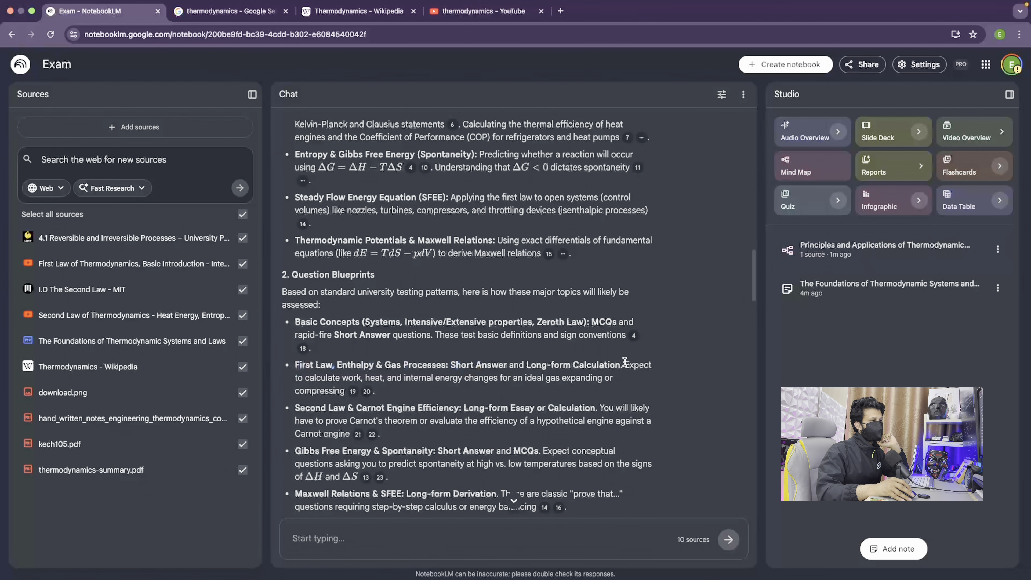
scroll(296, 409, down, 1)
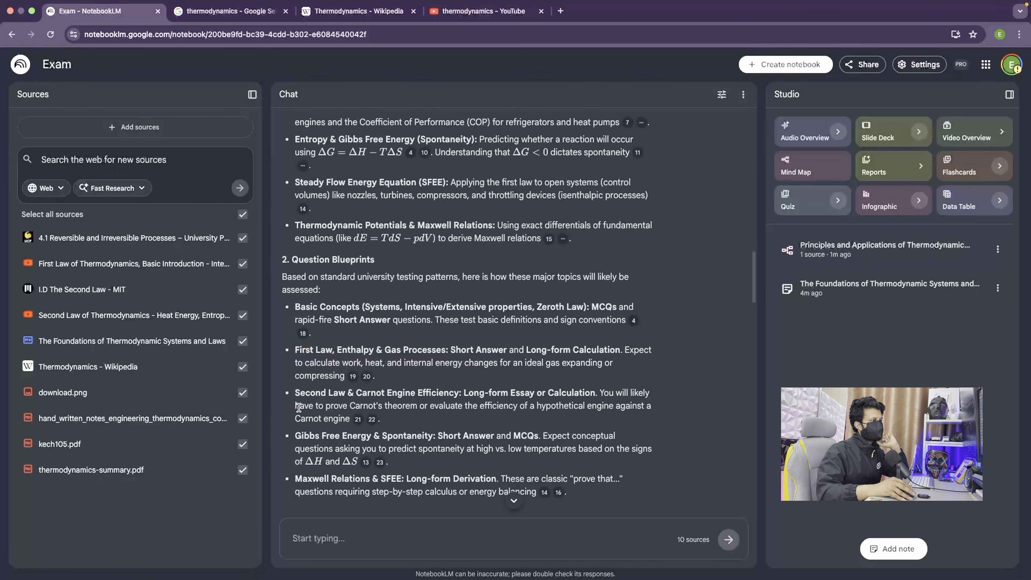
drag(300, 406, 428, 393)
click(483, 392)
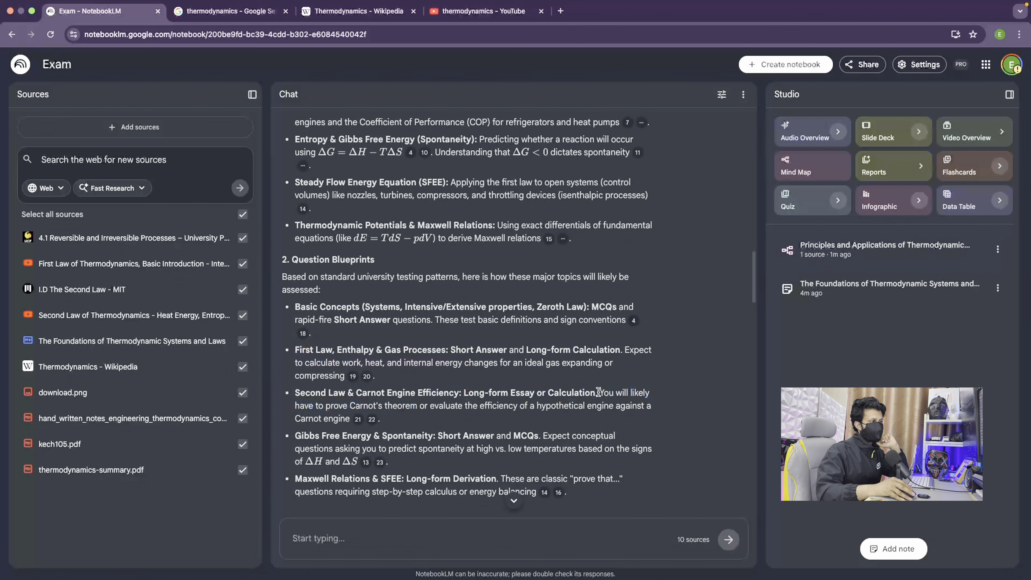
drag(598, 392, 488, 393)
scroll(431, 401, down, 1)
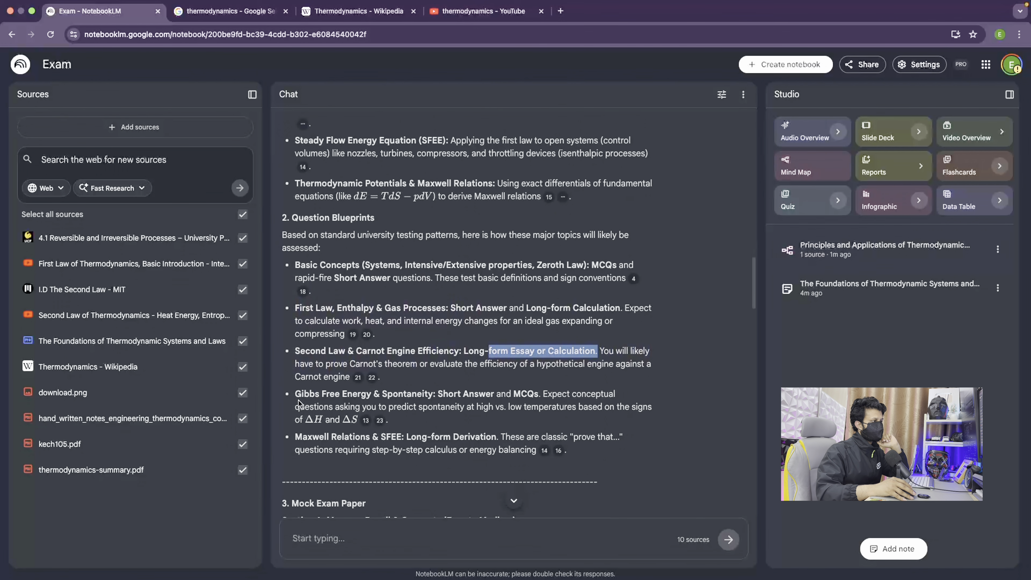
drag(295, 435, 384, 435)
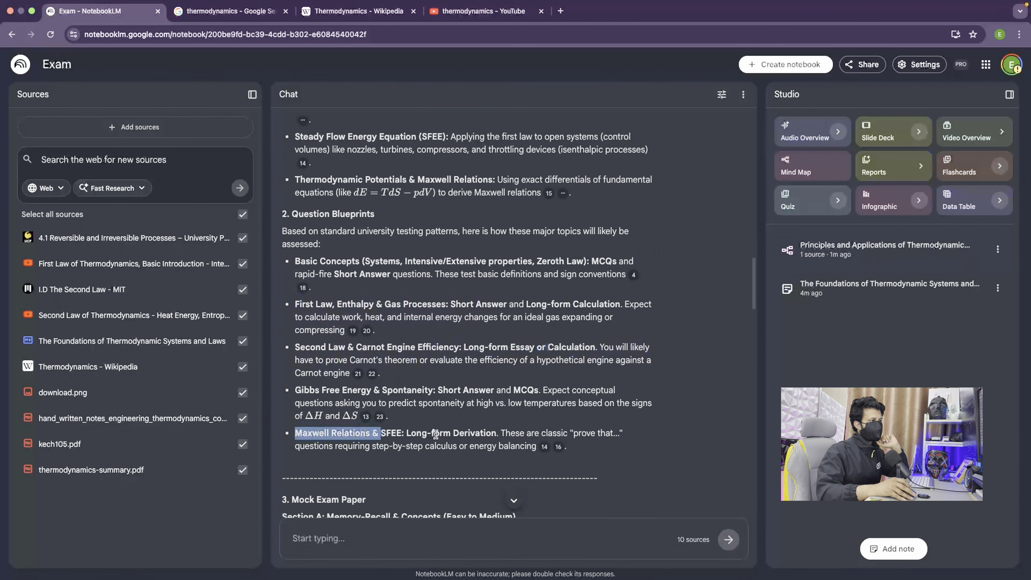
scroll(411, 398, down, 1)
scroll(411, 399, down, 2)
Preview the handwritten engineering notes cited for the Maxwell Relations & SFEE blueprint and look through their pages
mouse_move(545, 359)
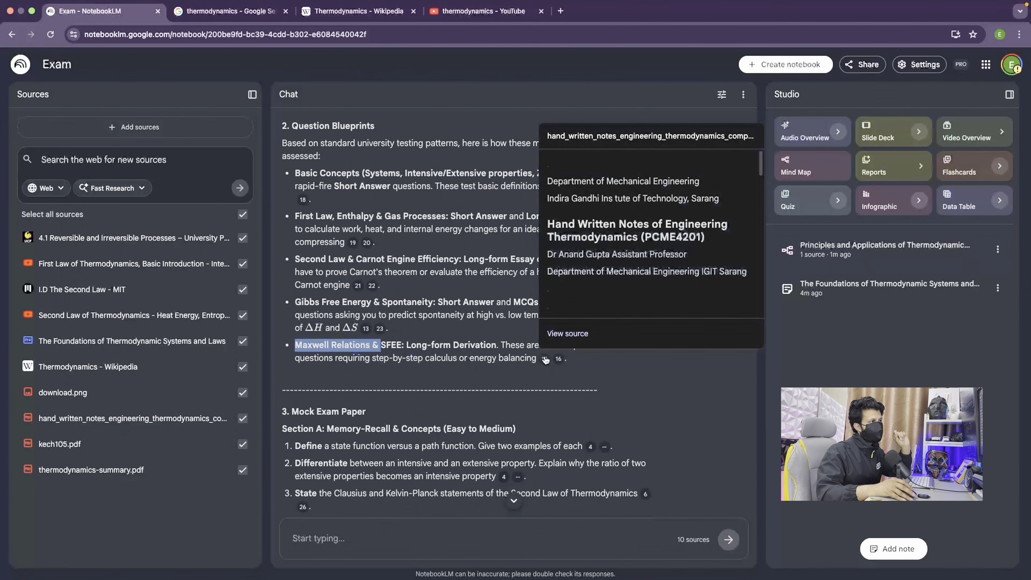
scroll(604, 246, down, 3)
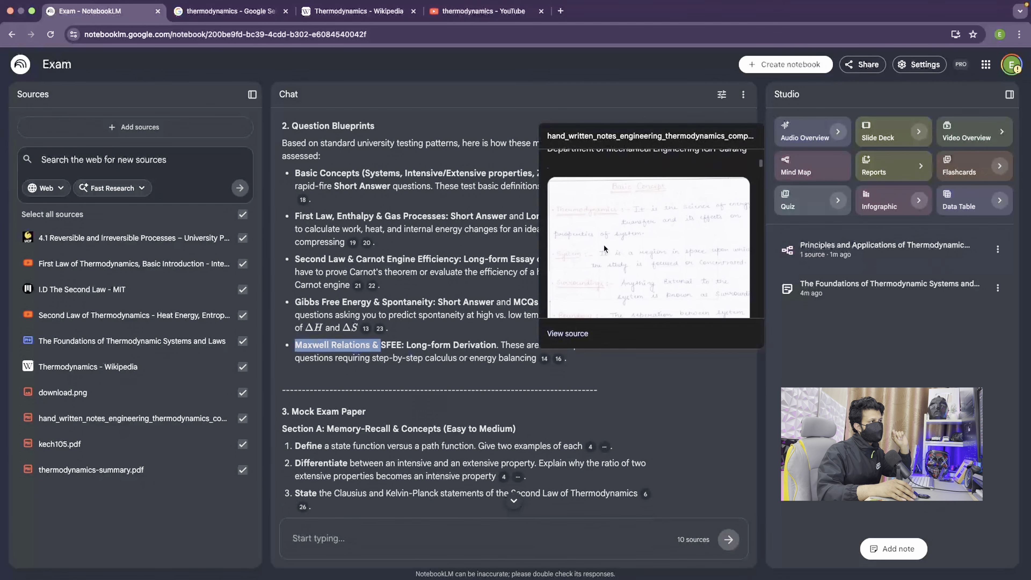
scroll(603, 244, down, 5)
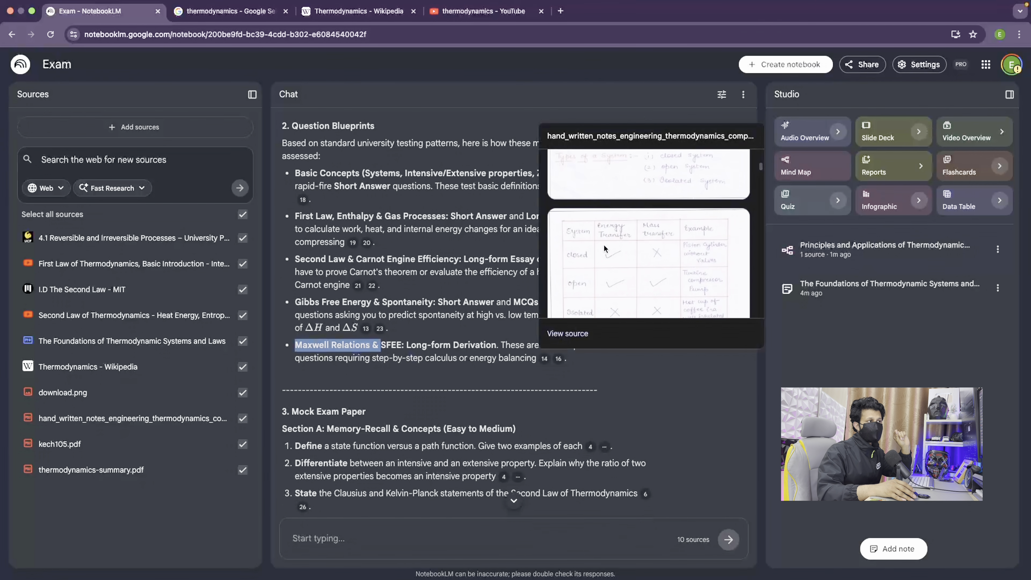
scroll(603, 244, down, 3)
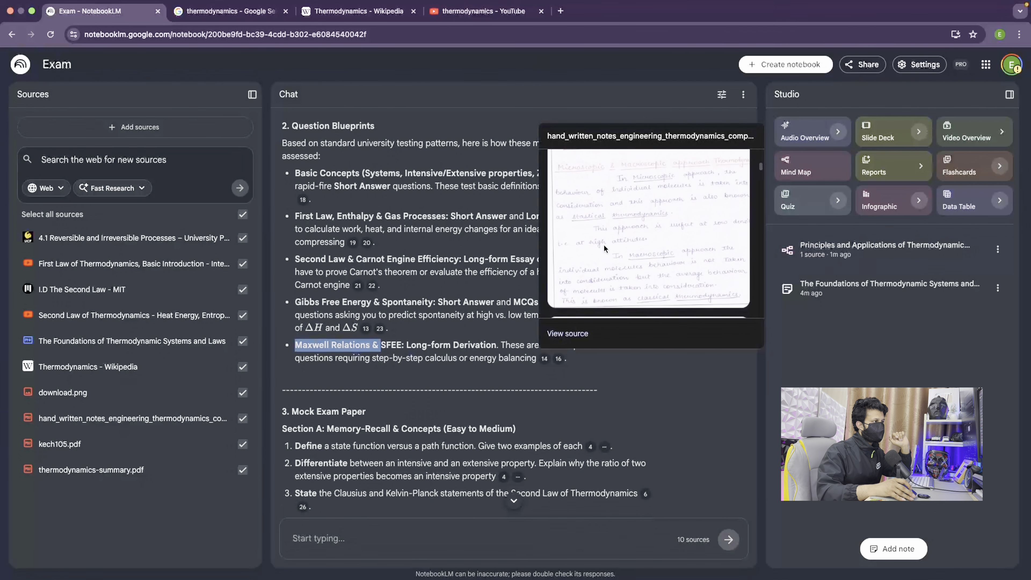
Examine the Mock Exam Paper, reading the questions in Section A, Section B and Section C
scroll(326, 314, down, 3)
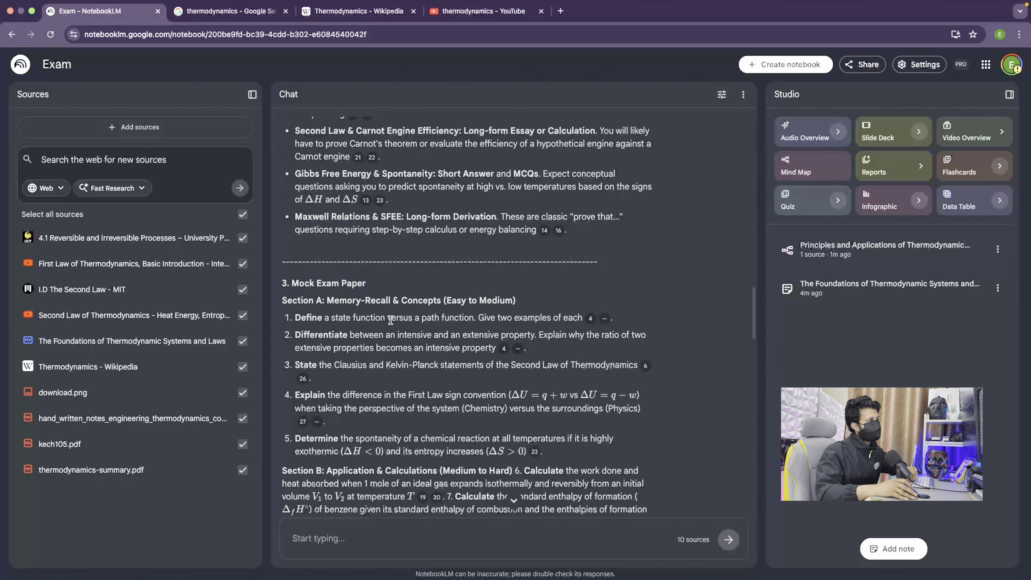
scroll(308, 317, down, 1)
drag(295, 314, 547, 314)
drag(295, 330, 450, 347)
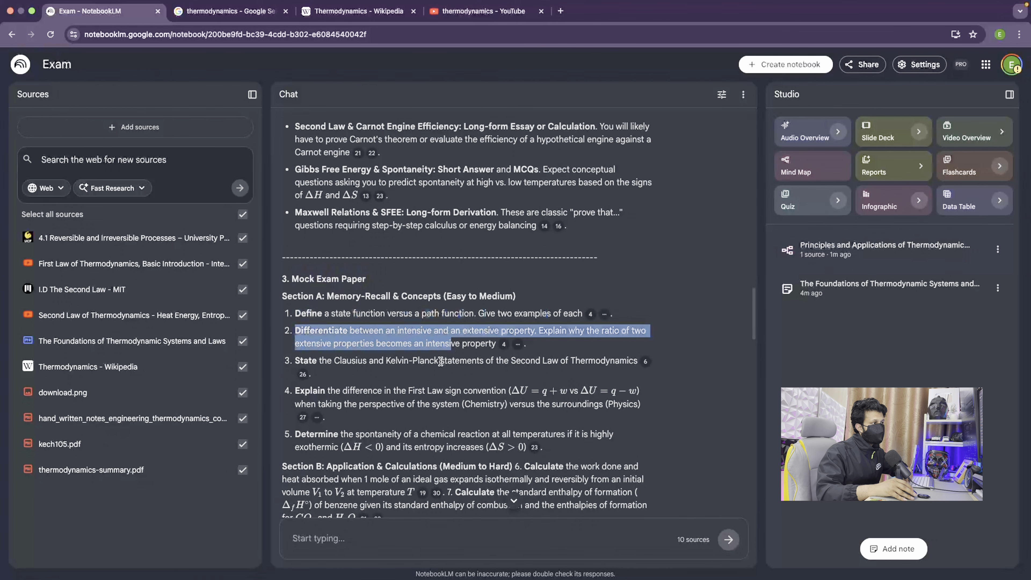
click(442, 361)
scroll(430, 366, down, 2)
scroll(319, 346, down, 3)
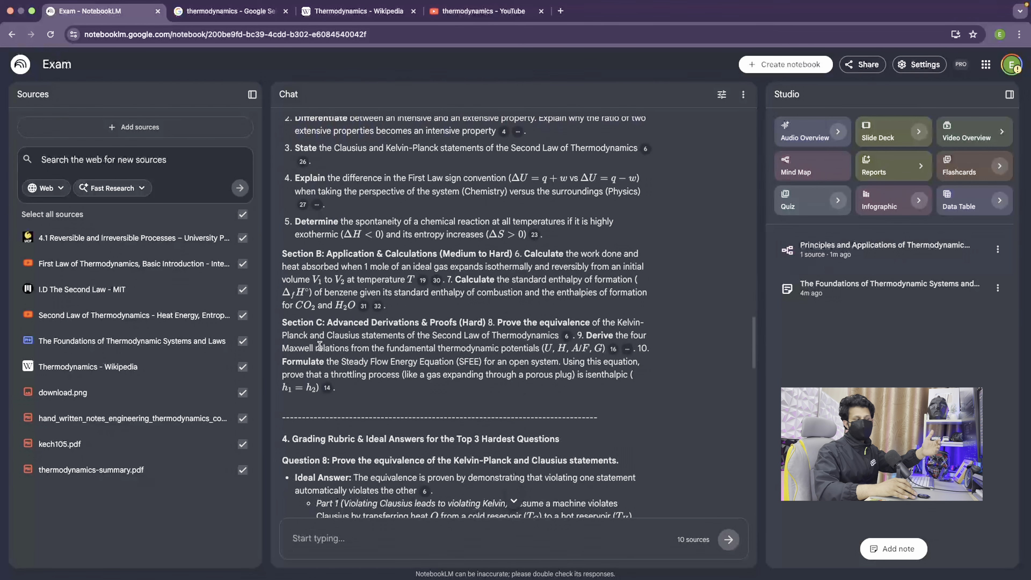
scroll(402, 341, down, 3)
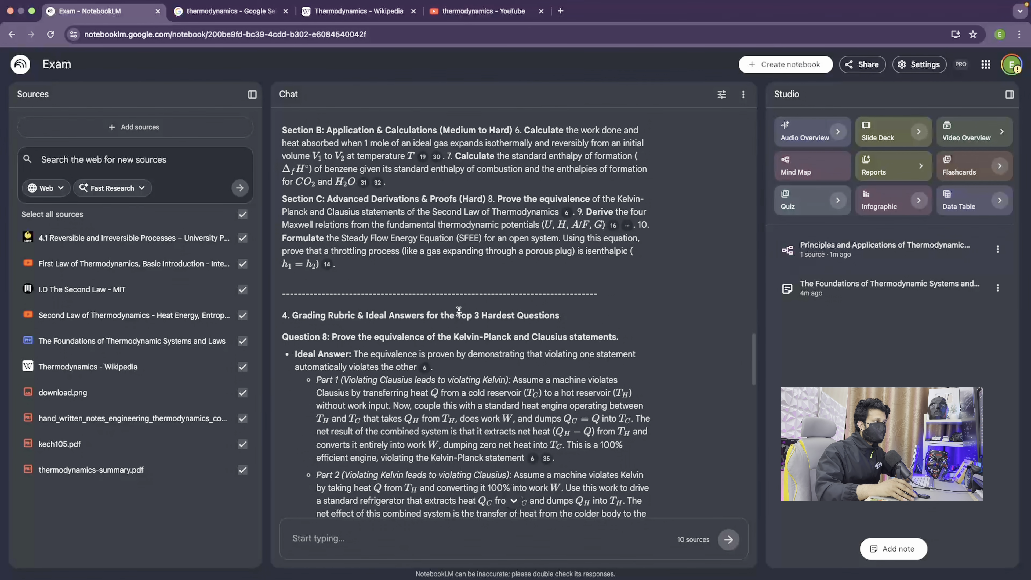
Examine the grading rubric for the top 3 hardest questions, checking the ideal answers and what the examiner is looking for
drag(458, 312, 589, 318)
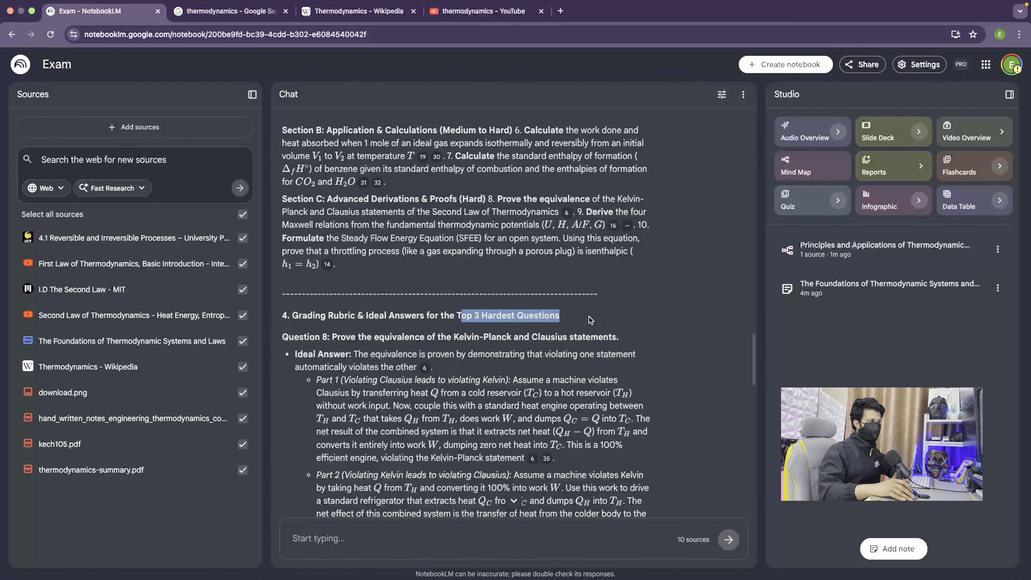
scroll(589, 317, down, 4)
click(355, 187)
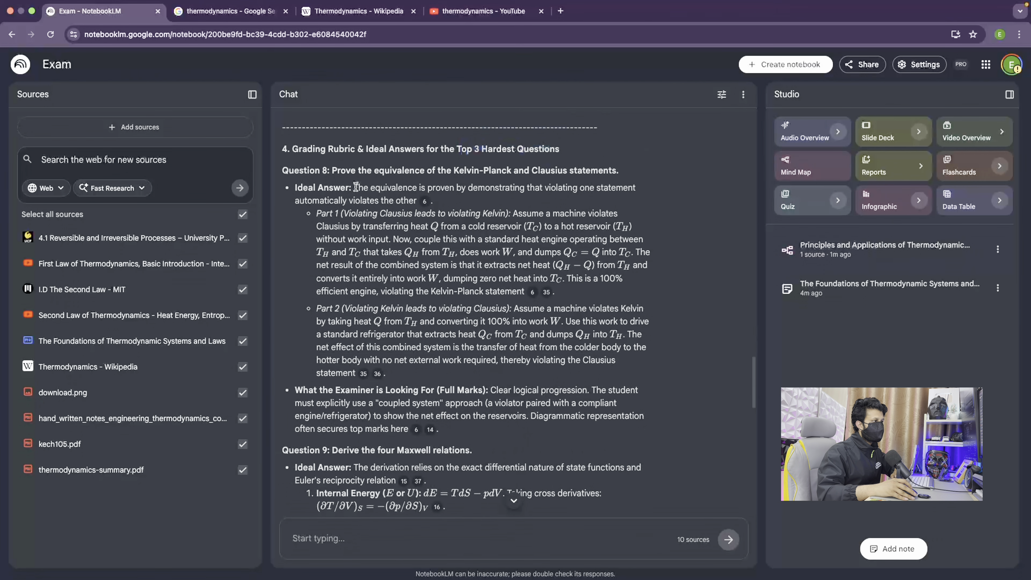
scroll(303, 390, down, 1)
drag(294, 379, 478, 377)
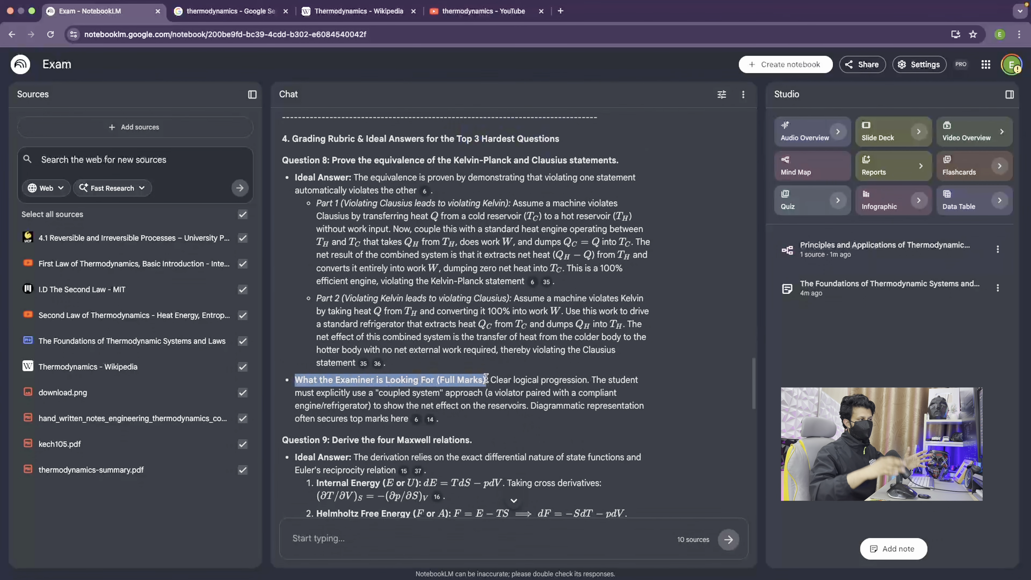
scroll(489, 371, down, 5)
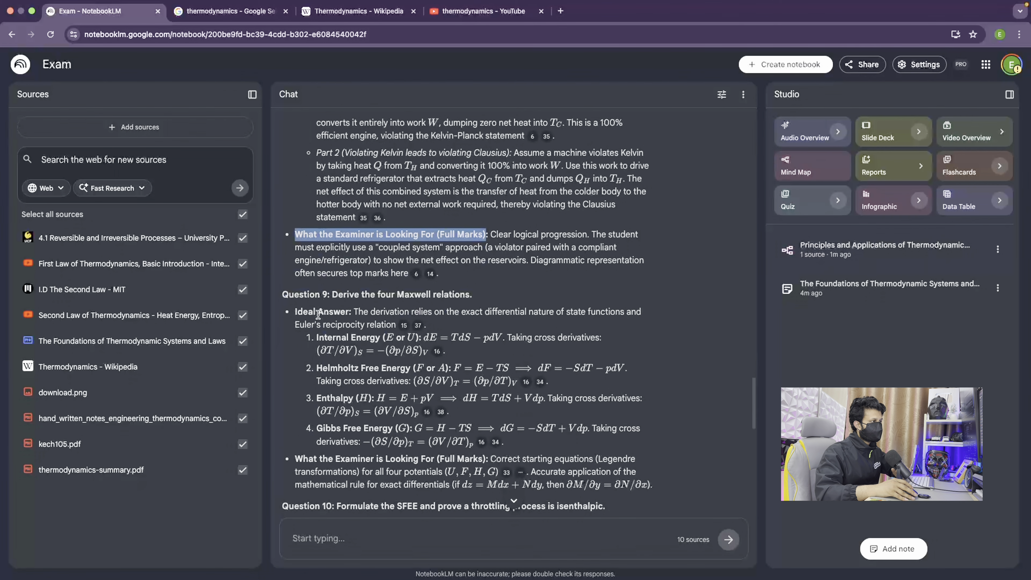
drag(295, 311, 364, 313)
scroll(420, 305, up, 1)
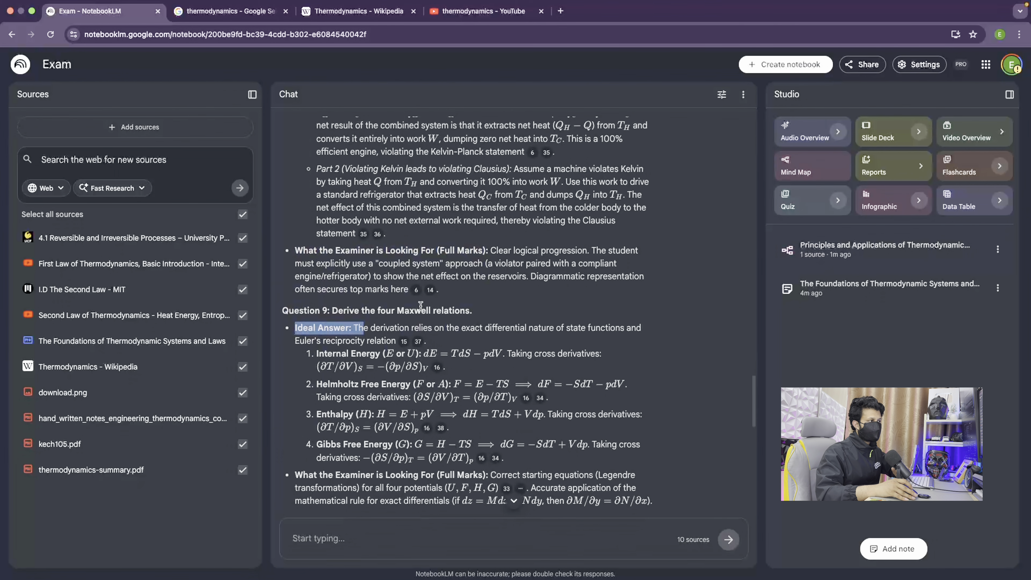
scroll(421, 305, down, 2)
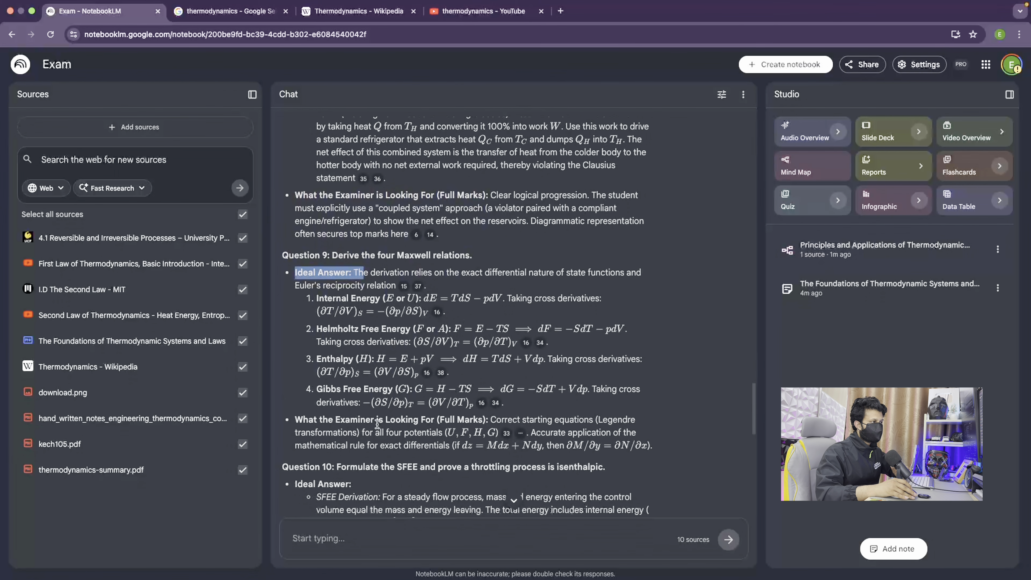
scroll(376, 424, down, 4)
scroll(356, 326, down, 10)
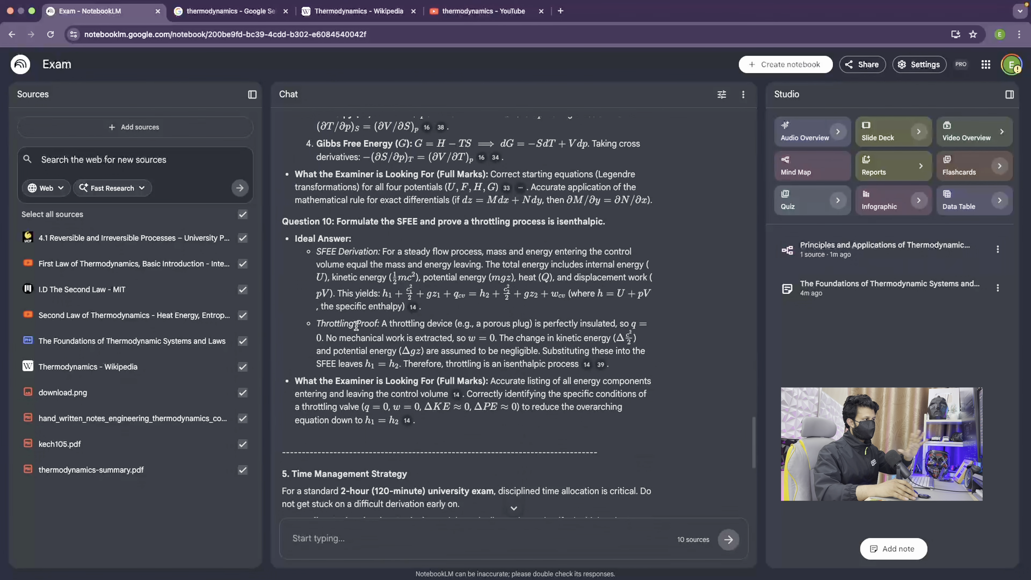
Read the Time Management Strategy section, and return to the ideal answer for Question 8 in the grading rubric
scroll(356, 327, down, 3)
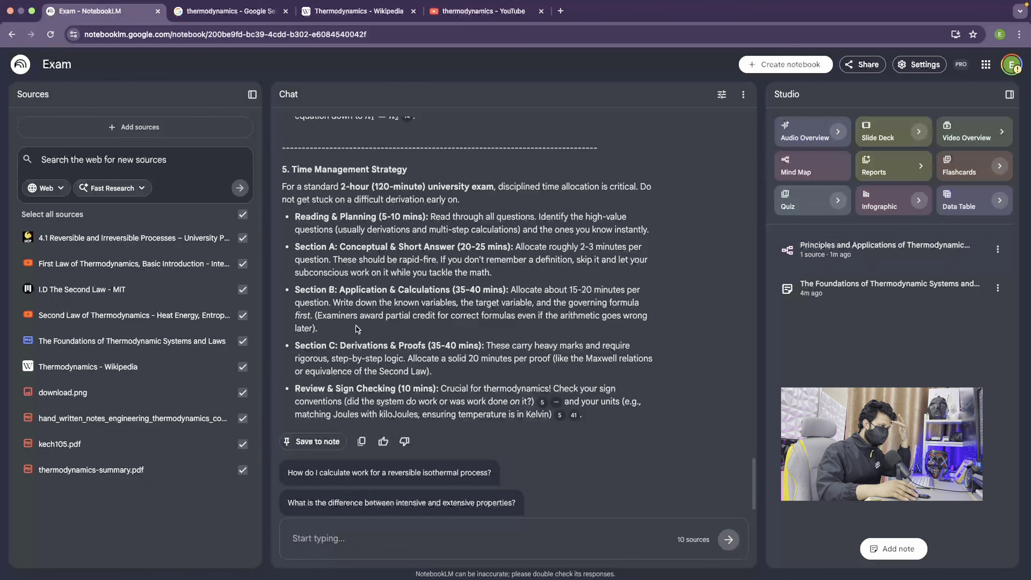
scroll(356, 329, up, 7)
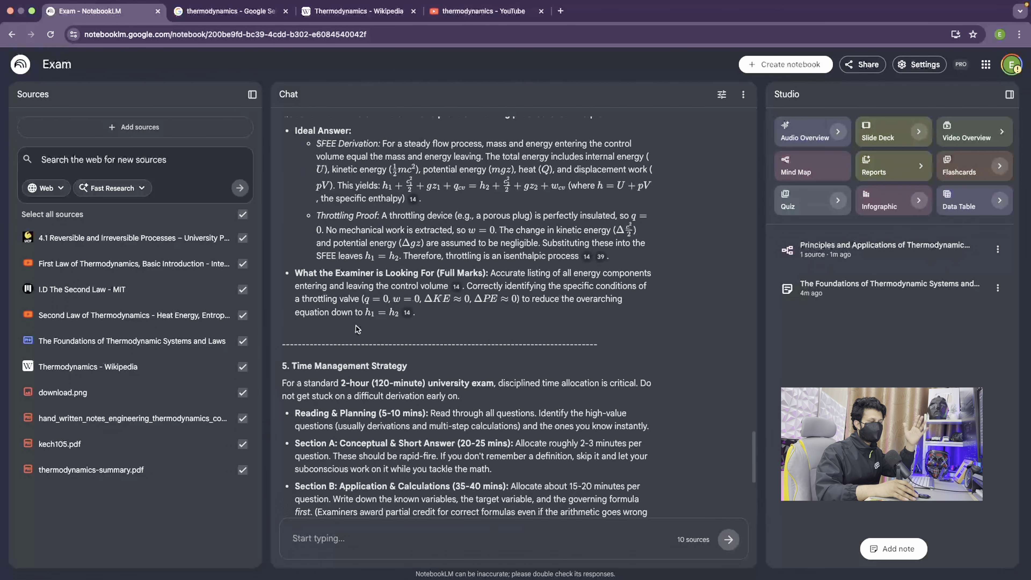
scroll(356, 325, up, 15)
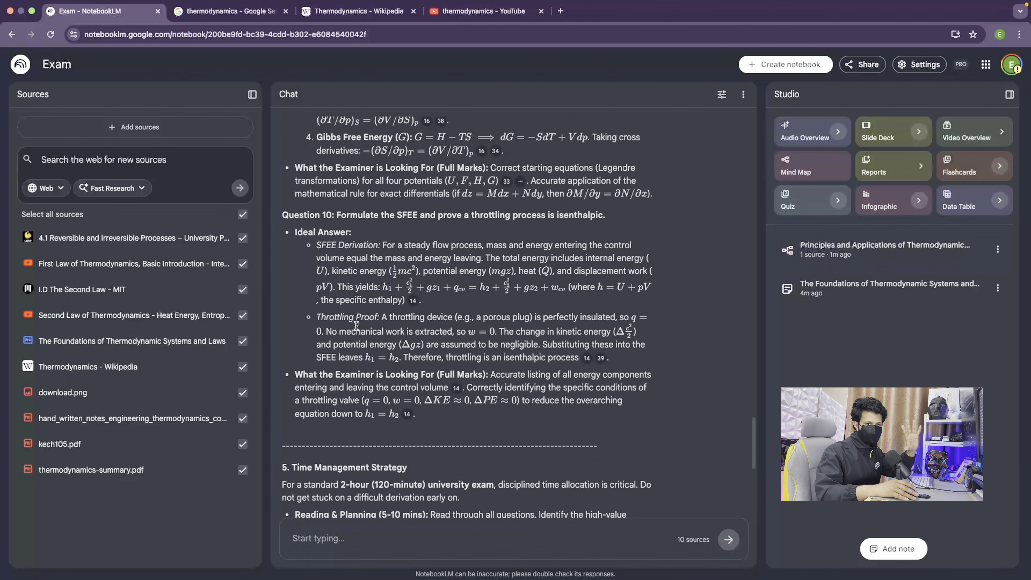
scroll(545, 281, up, 1)
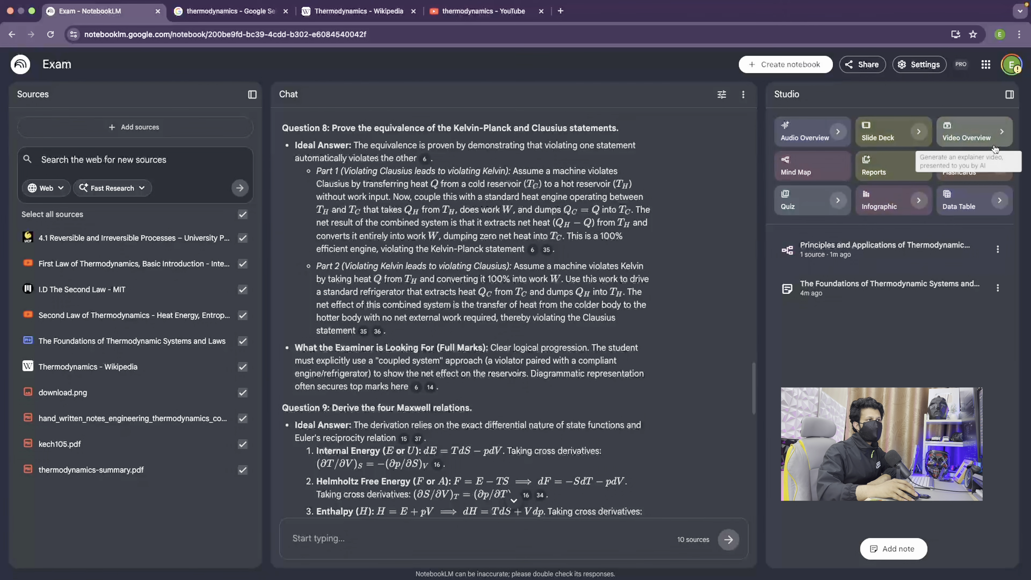
Generate a quiz from all 10 selected thermodynamics sources
click(799, 209)
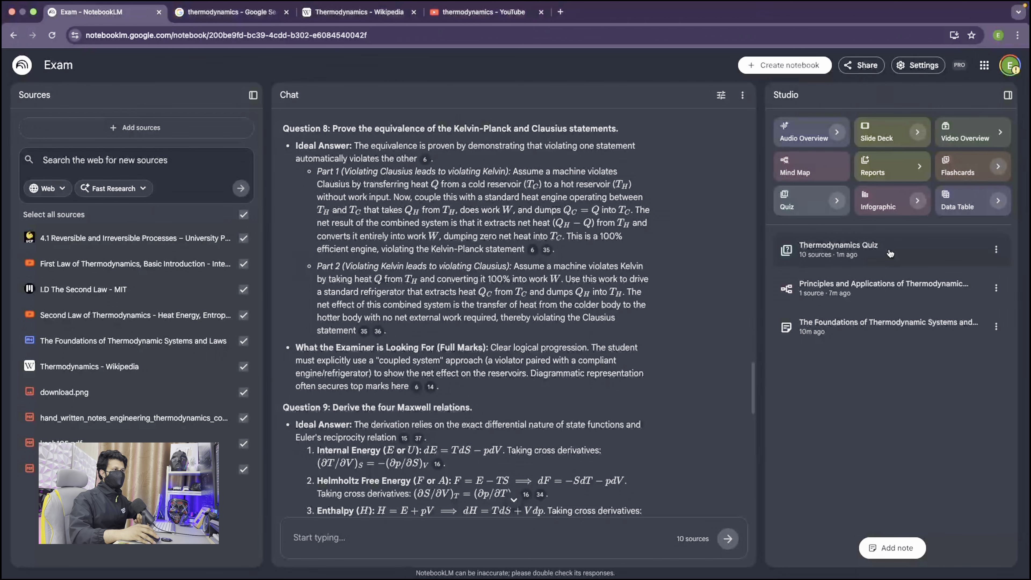
Open the Thermodynamics Quiz, answer question 1 with option A, and read the feedback on each option
click(844, 255)
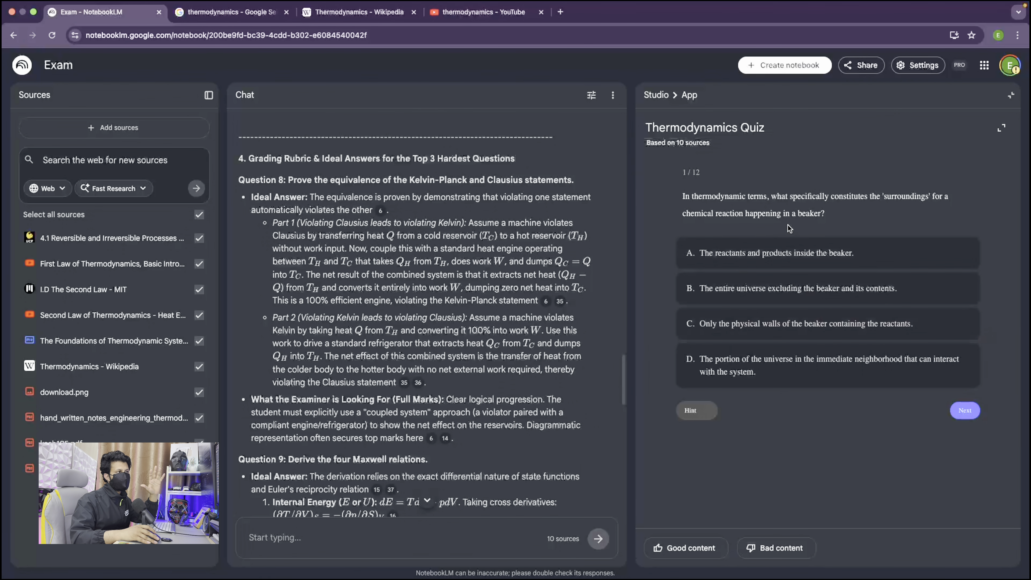
click(775, 253)
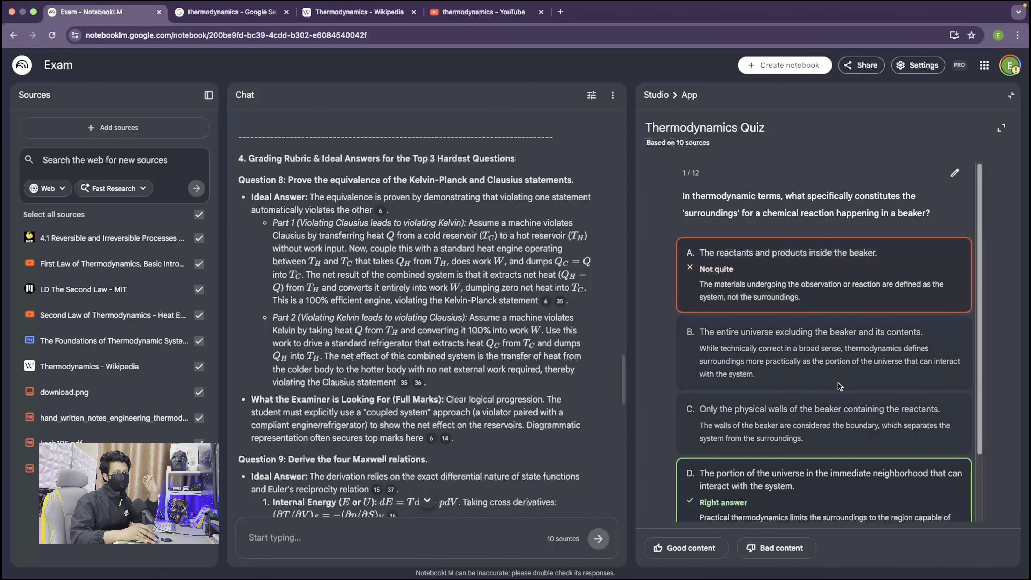
scroll(839, 385, down, 2)
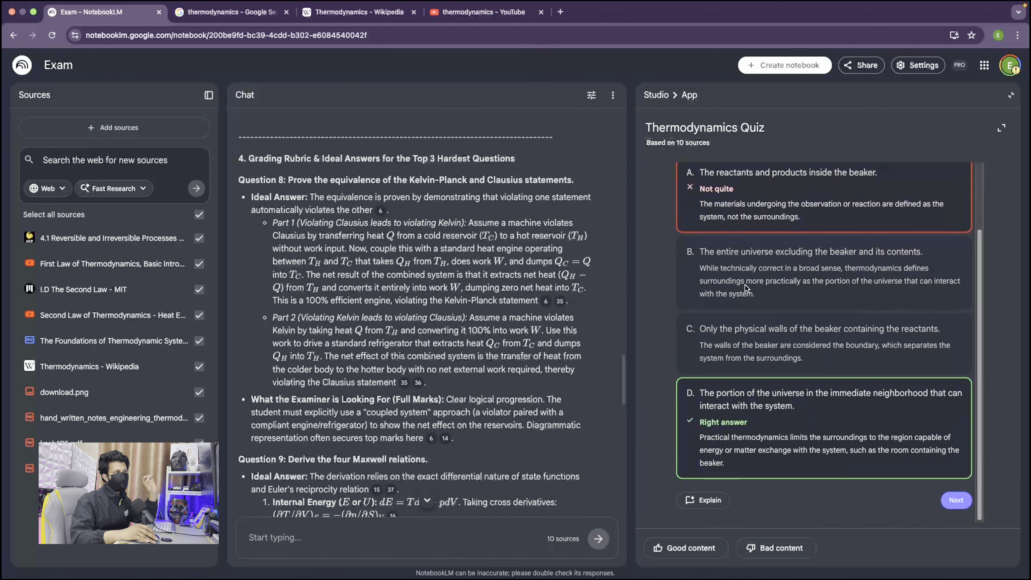
scroll(771, 325, up, 3)
scroll(811, 365, down, 3)
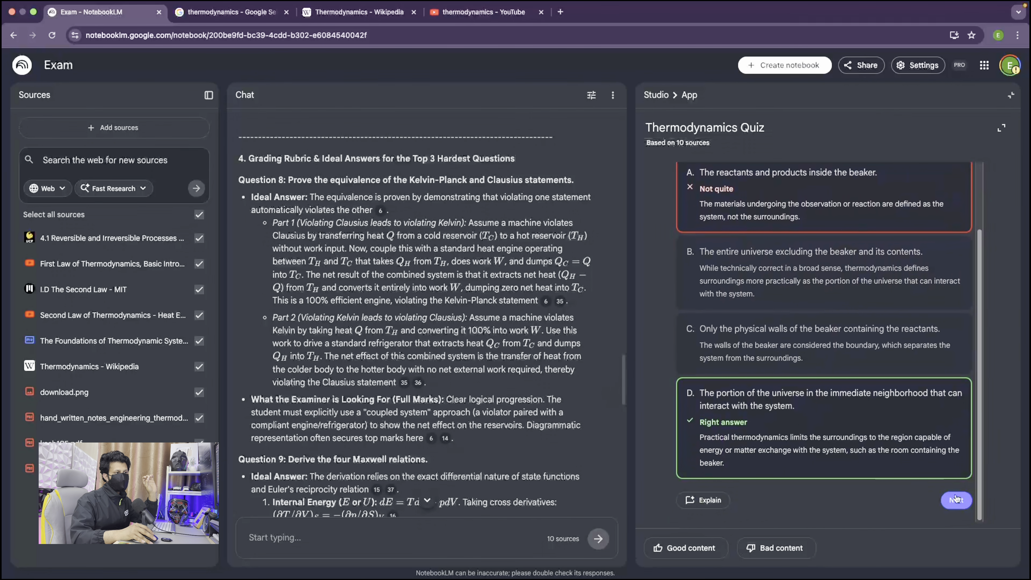
Answer quiz question 2 with Adiabatic System and request an explanation of the answer in the chat
click(955, 499)
click(750, 304)
scroll(853, 459, down, 2)
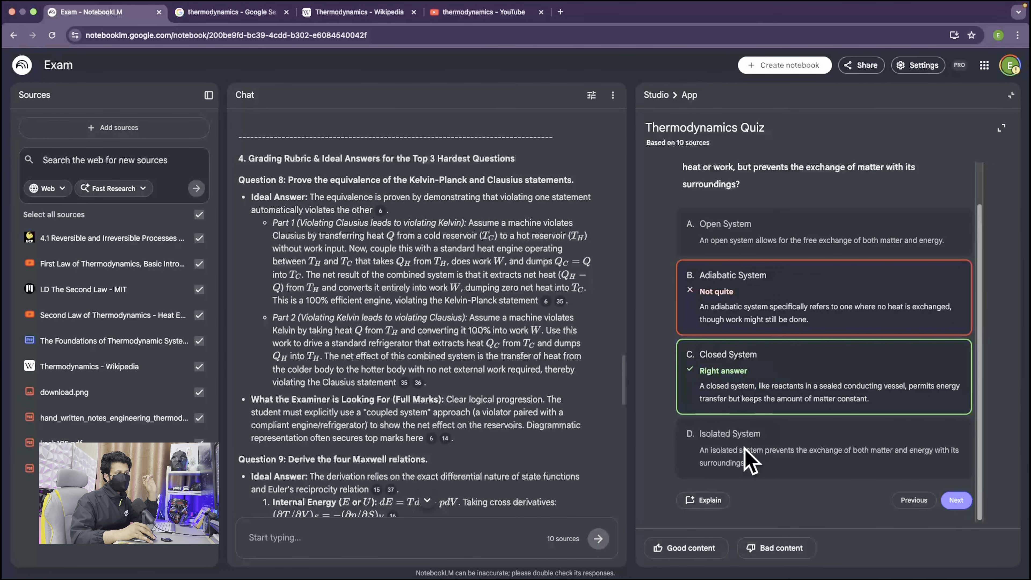
scroll(543, 365, down, 10)
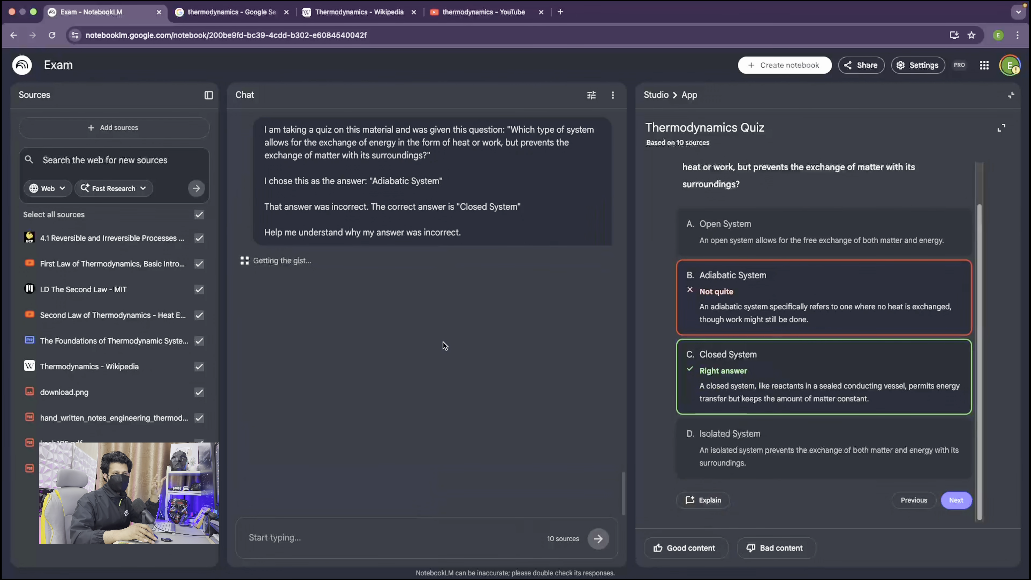
Answer quiz question 3 with option A and question 4 with option C, and advance to question 5
click(957, 499)
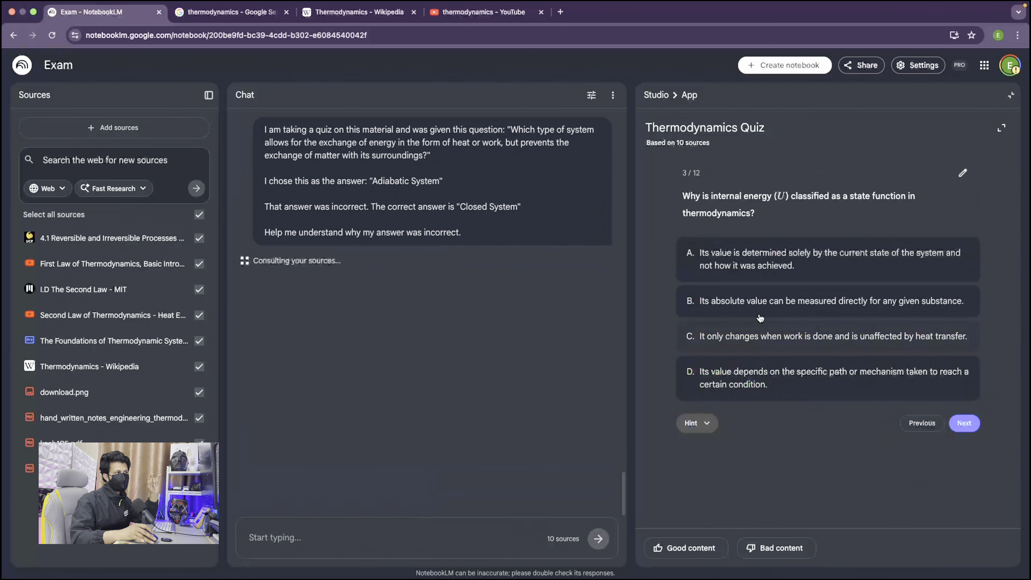
click(731, 262)
scroll(832, 426, down, 3)
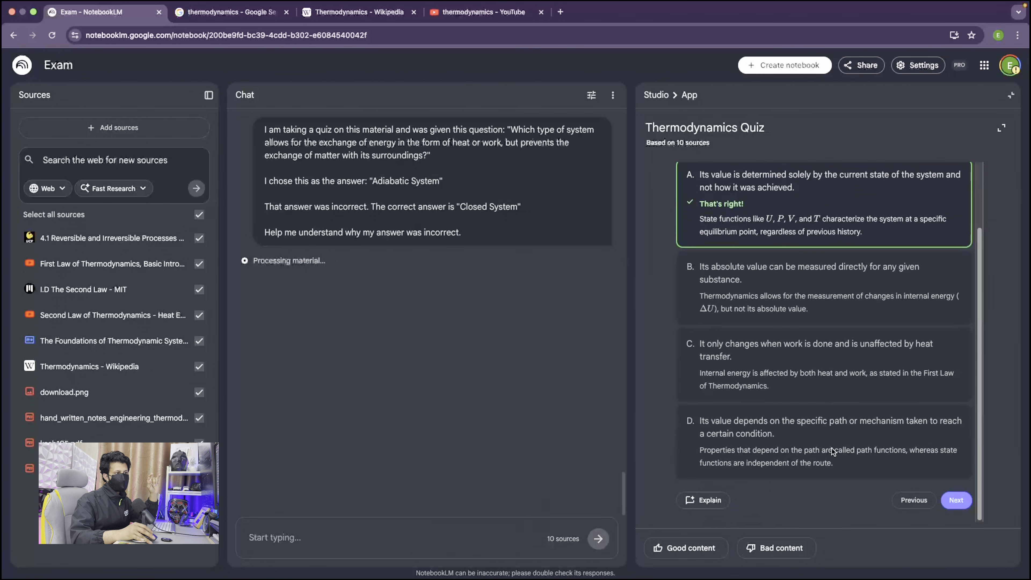
click(965, 504)
click(783, 329)
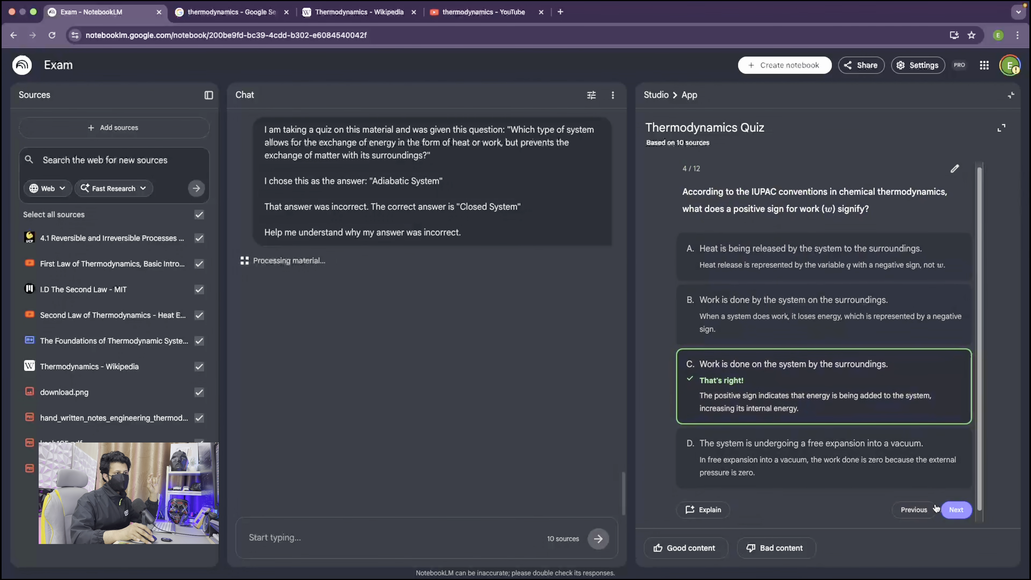
click(953, 498)
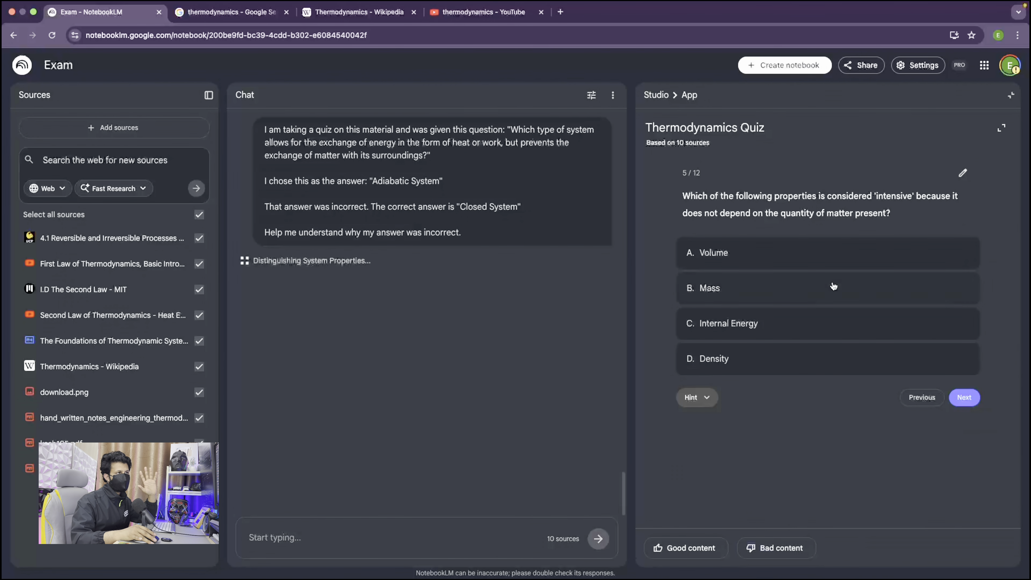
Leave the quiz and read the chat explanation comparing closed and adiabatic systems, including the coffee cup analogy
click(655, 97)
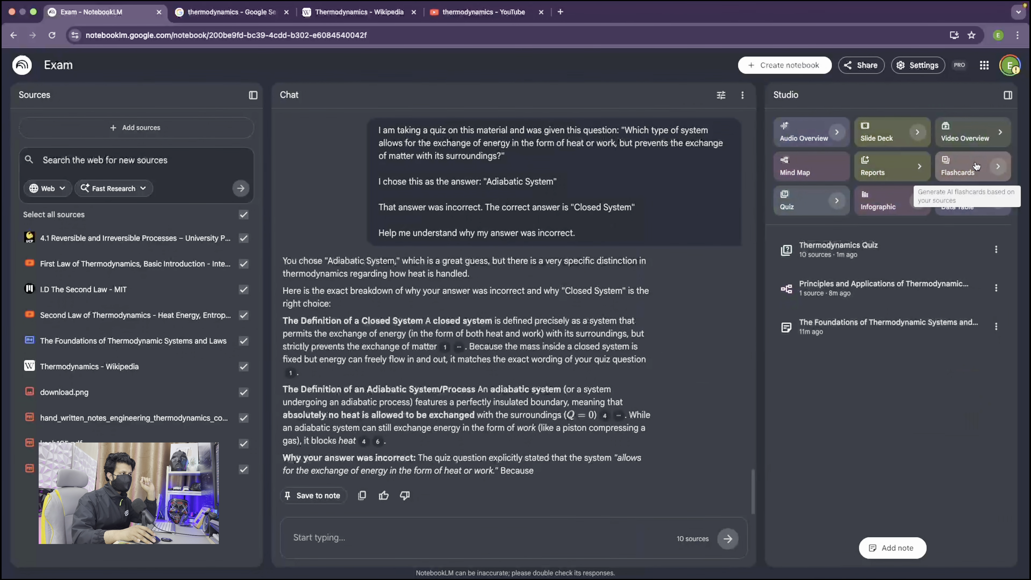
scroll(502, 346, down, 2)
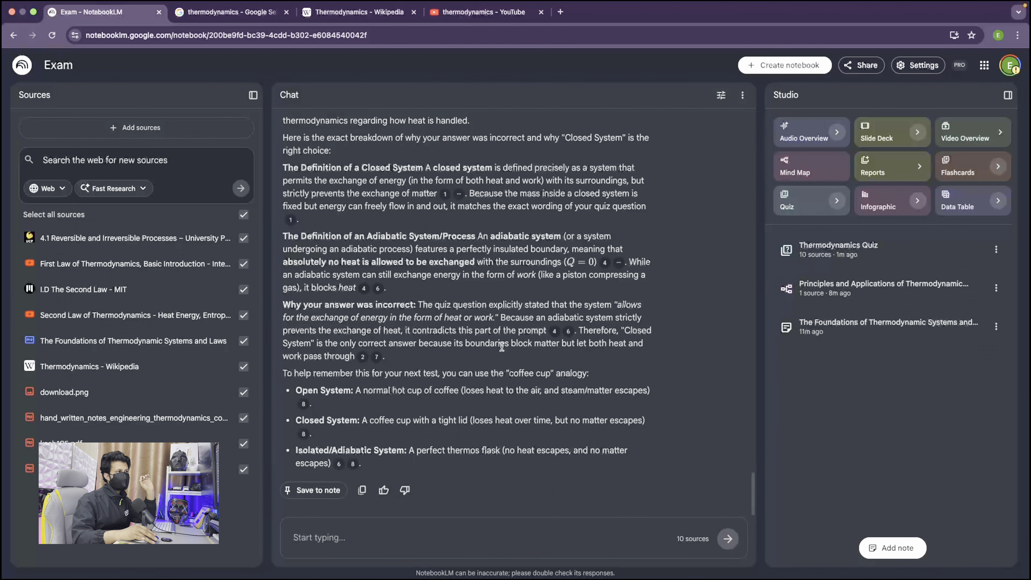
scroll(502, 346, up, 2)
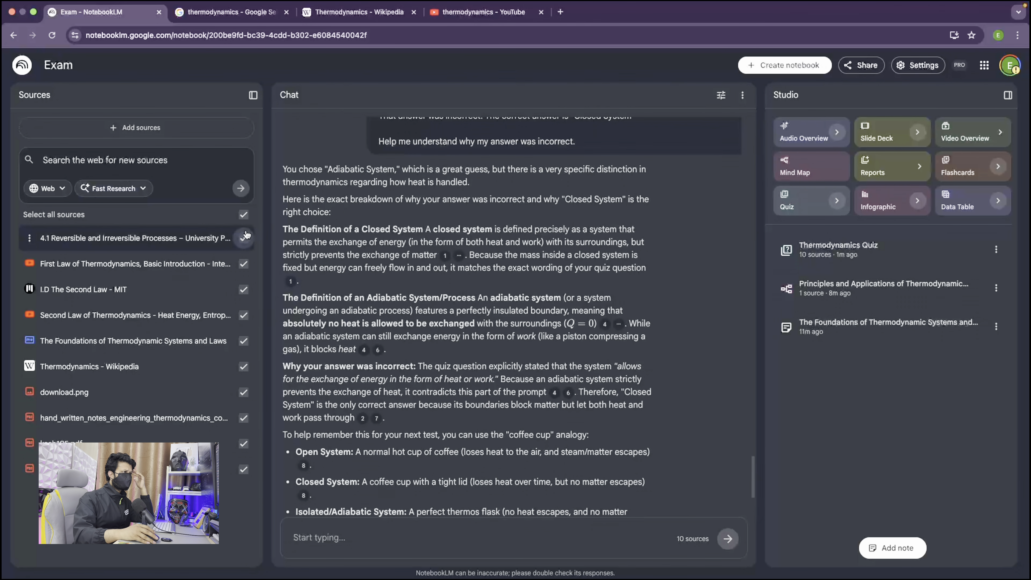
Generate flashcards from only the Second Law of Thermodynamics video source, with Fewer cards and Easy difficulty
click(244, 214)
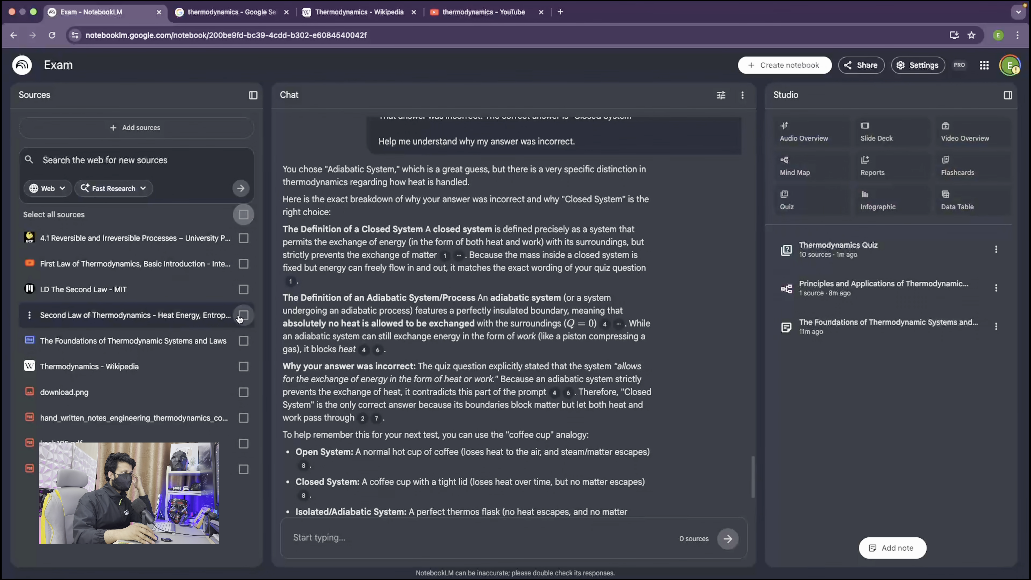
click(244, 315)
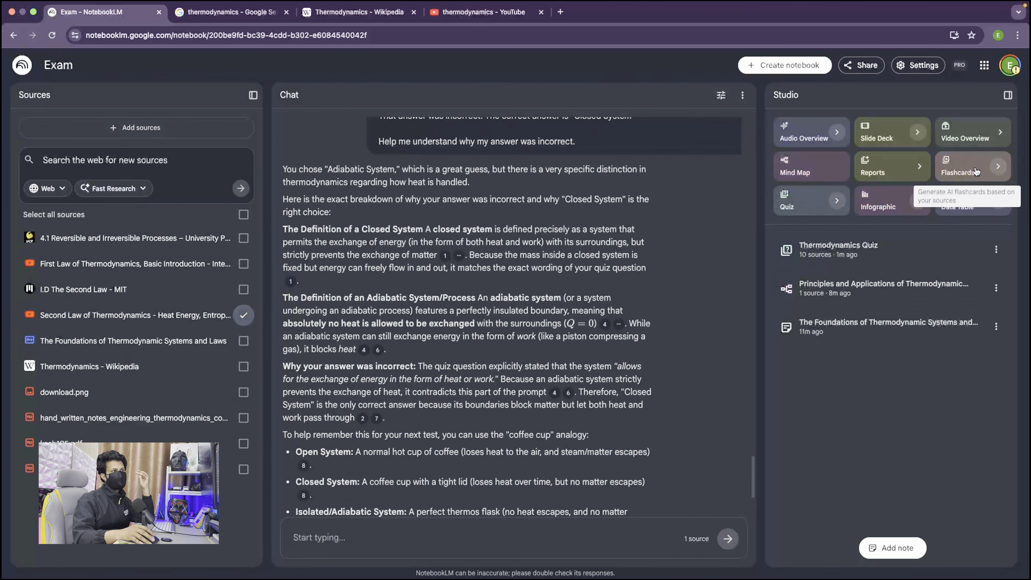
click(997, 167)
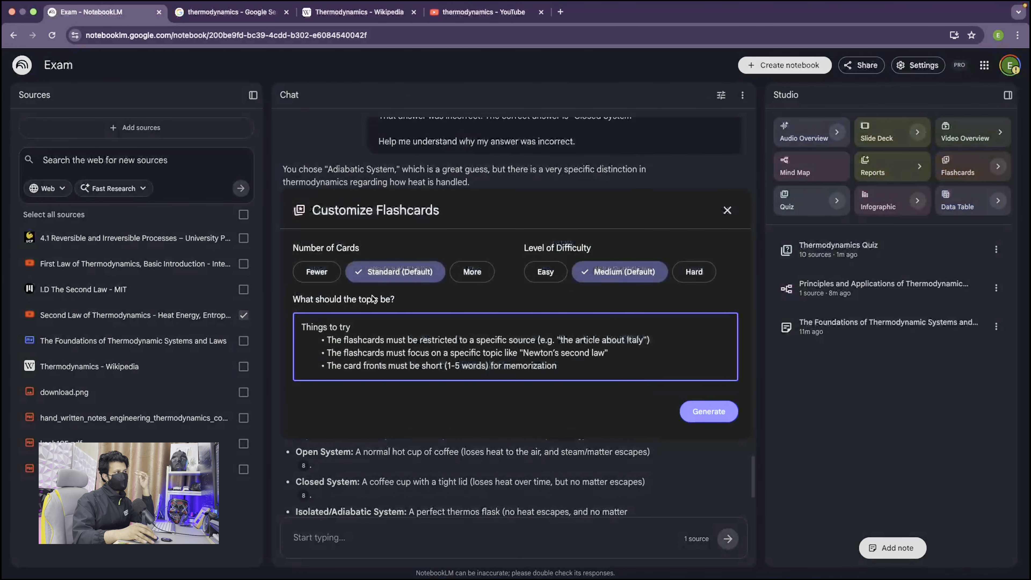
click(550, 275)
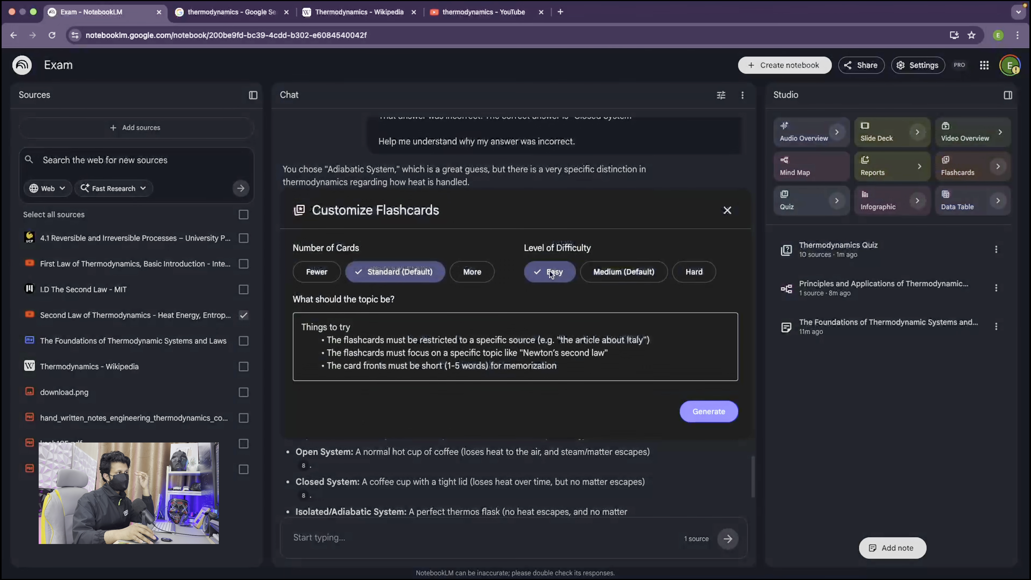
click(296, 276)
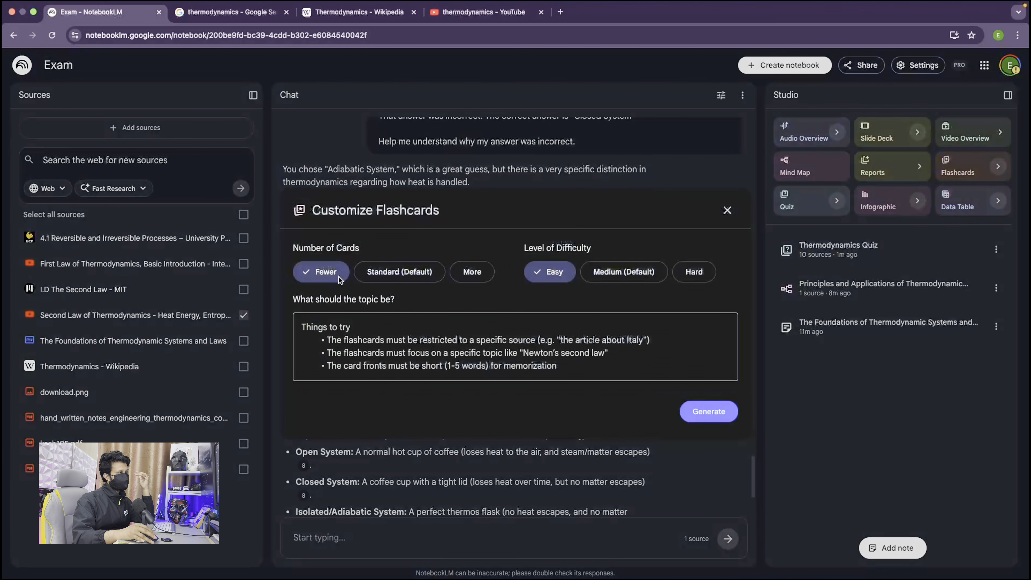
click(428, 337)
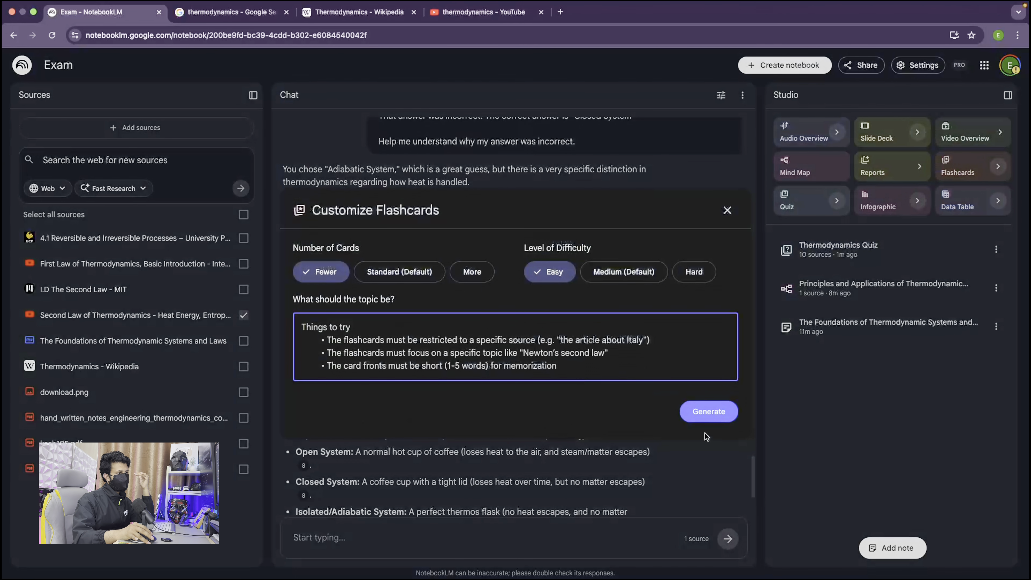
click(708, 411)
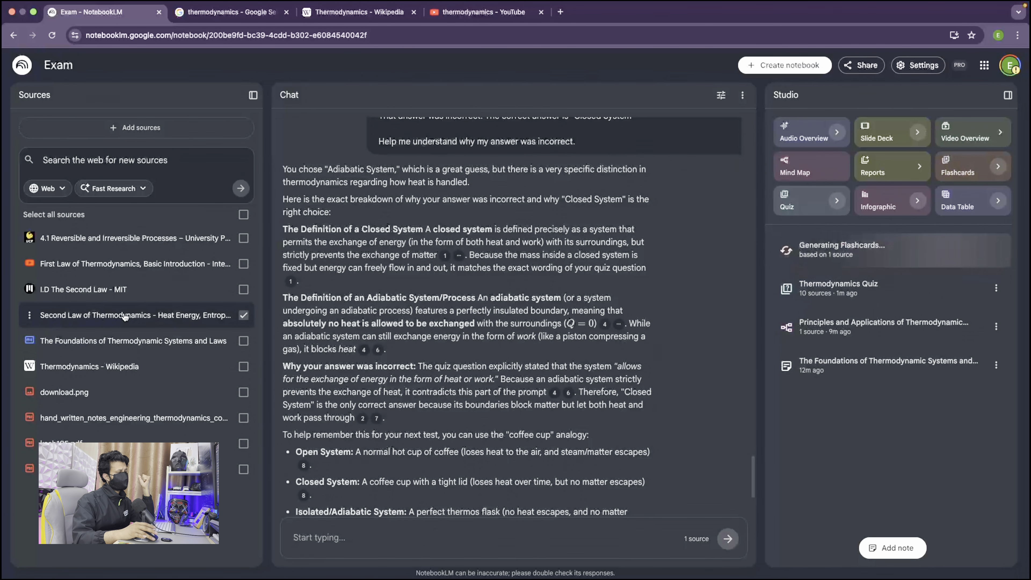
Open the Thermodynamics Flashcards, reveal the first card's answer, mark it as known, and skip the second card
click(847, 253)
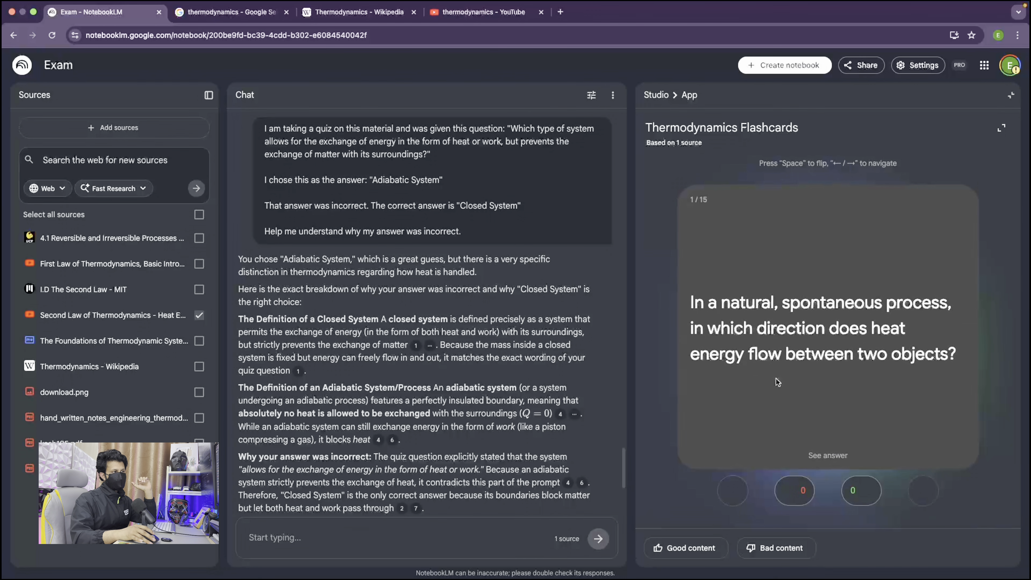
click(851, 393)
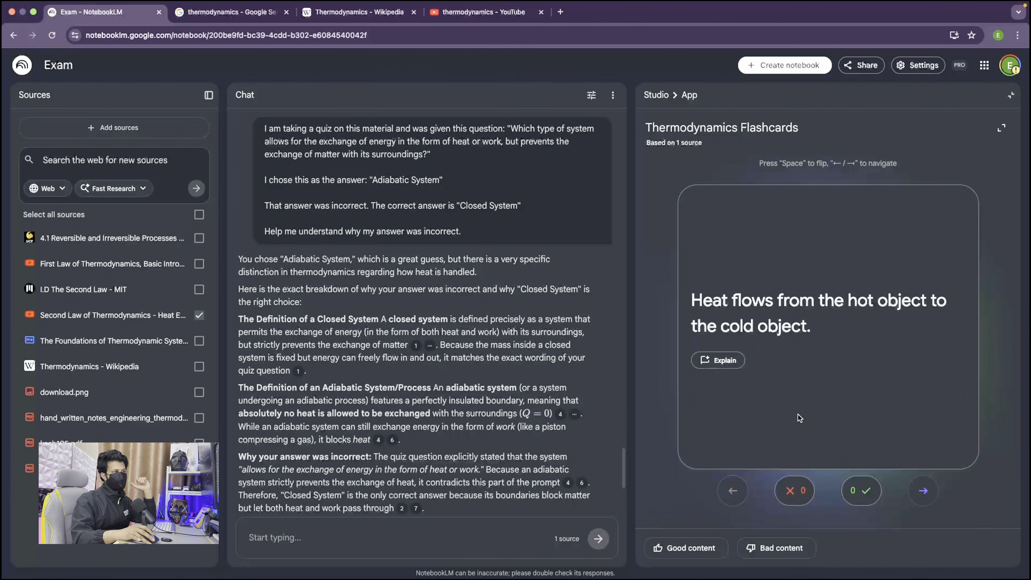
click(799, 419)
click(857, 492)
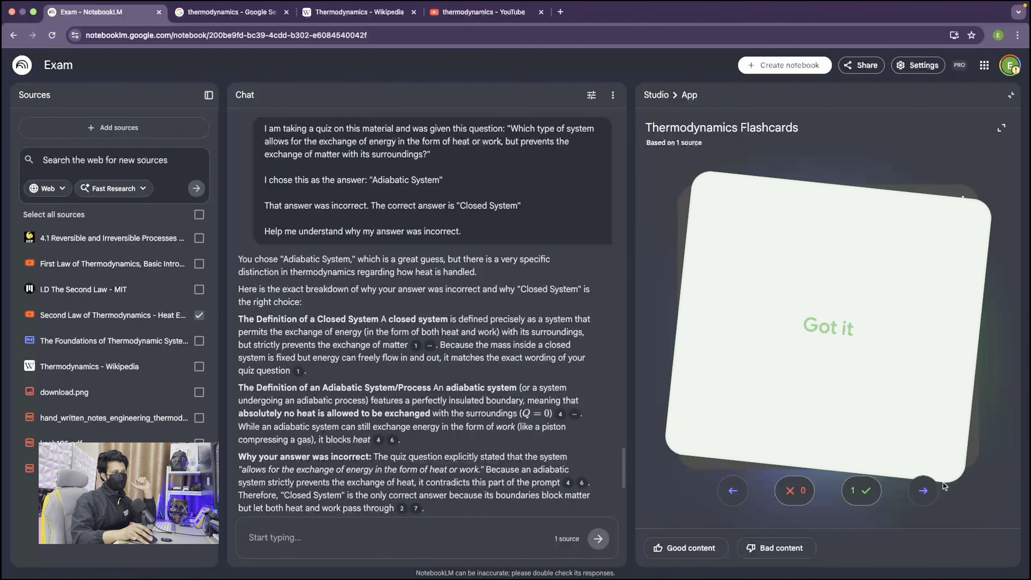
click(924, 490)
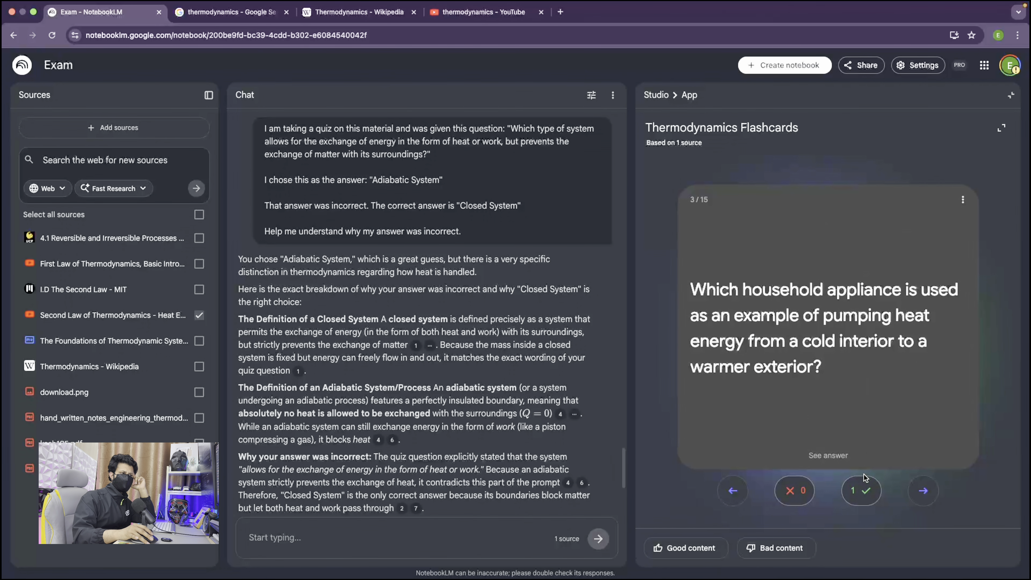
Reveal flashcard 3 and mark it as missed, skip card 4, reveal card 5's answer, and close the flashcards
click(833, 457)
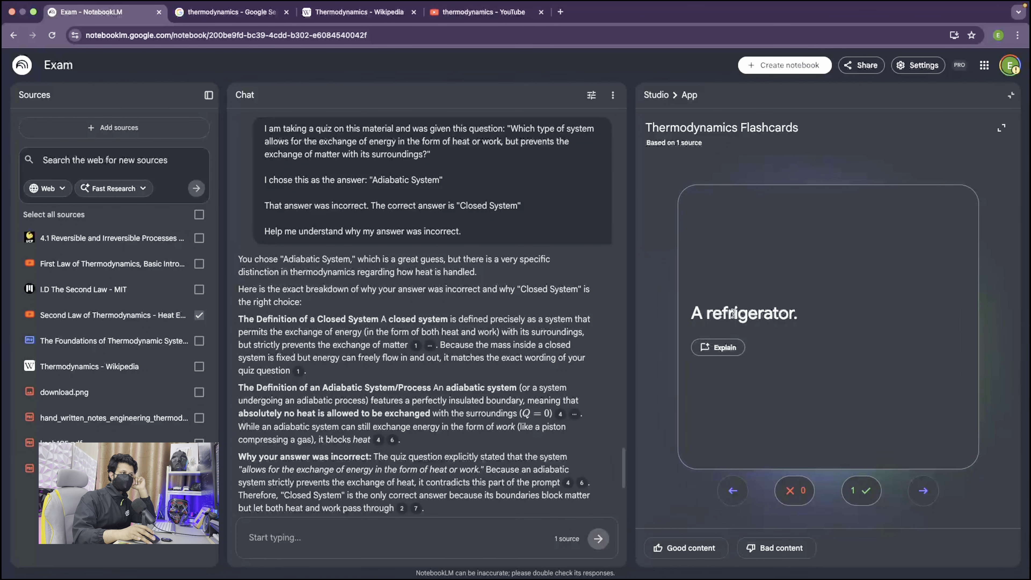
click(791, 488)
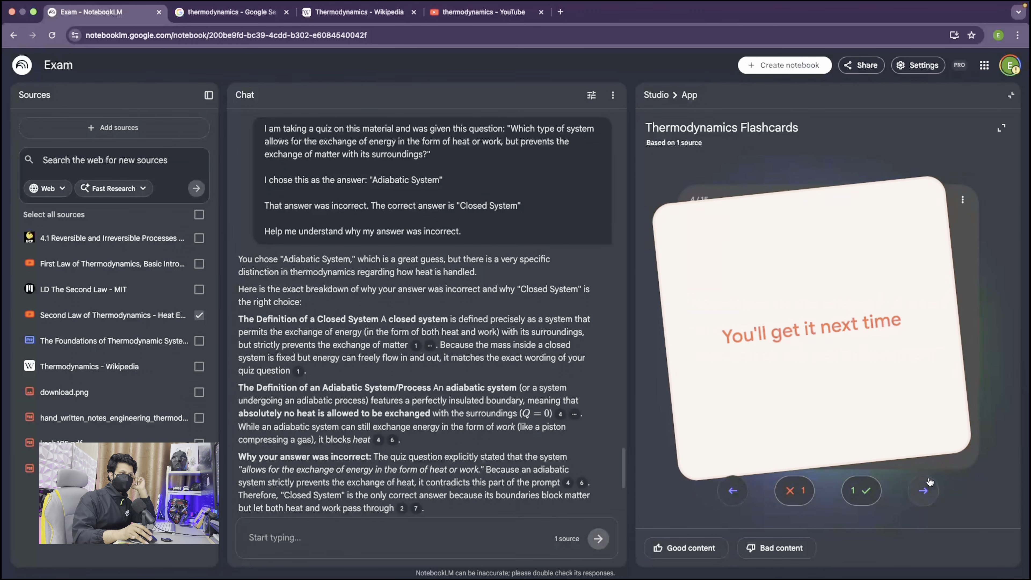
click(929, 496)
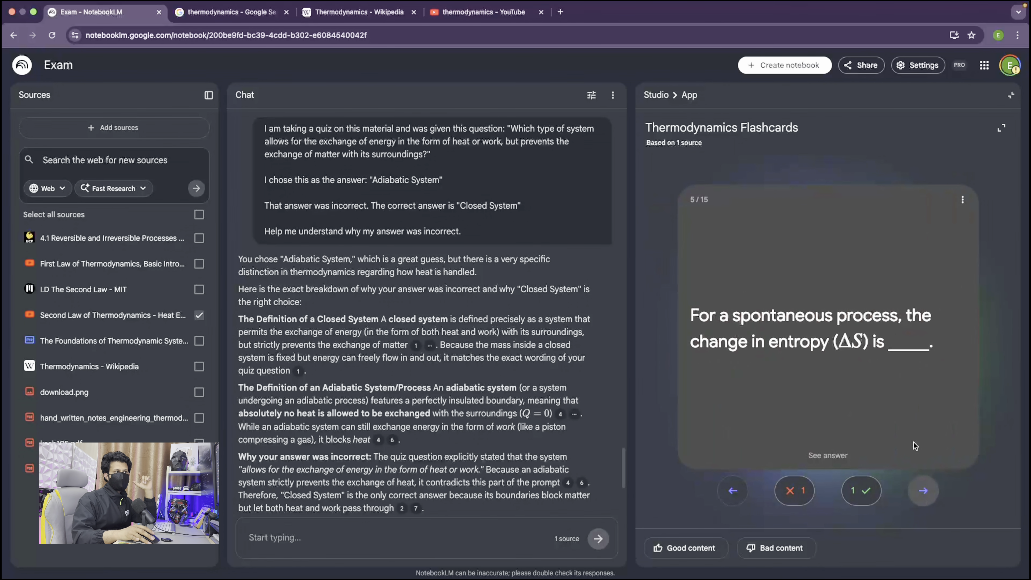
click(726, 200)
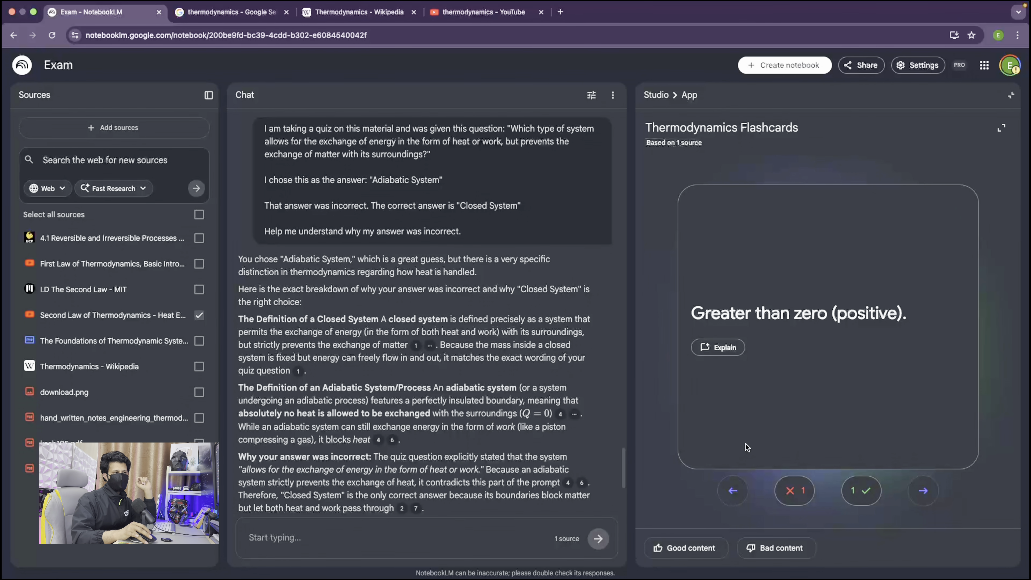
click(1011, 95)
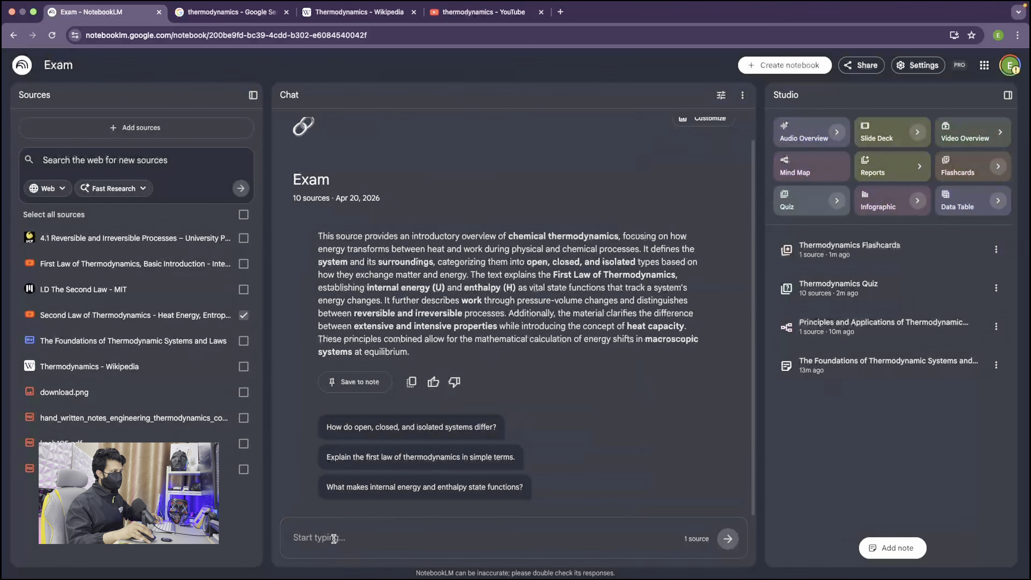
Enter a chat prompt for an Ivy League academic writing coach to help write a high-scoring essay/assignment from the uploaded materials
click(332, 537)
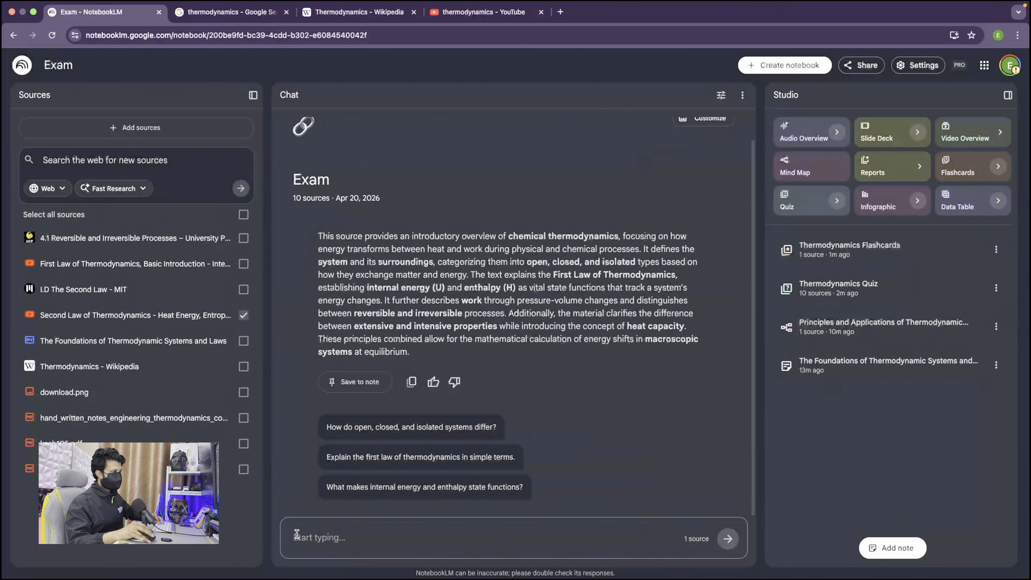
text(Act as an Ivy League academic writing coach. I need to write a high-scoring essay/assignment based on the uploaded materials. The prompt is: [Insert your assignment prompt/topic here].Please provide:Deconstructing the Prompt: What is the professor secretly looking for? (Identify hidden requirements).3 Thesis Options: Give me 3 distinct, strong thesis statements to choose from.The Master Outline: Provide a detailed structure including Introduction (Hook, Context, Thesis), Body Paragraphs (Claim, Evidence from the text, Analysis, Transition), and Conclusion.Counter-Arguments: Suggest one strong opposing view I should address to make my essay look deeply researched, and tell me how to debunk it.Academic Vocabulary: Suggest 10 high-level academic transition words and phrases relevant to this topic.Pre-Submission Checklist: Give me a 5-point checklist to ensure maximum grades.)
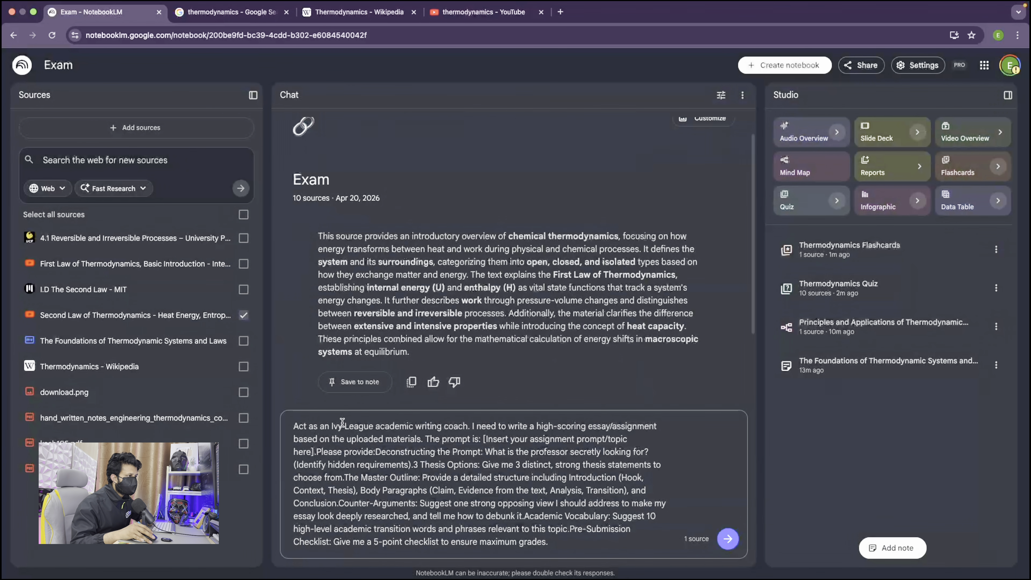
drag(359, 425, 415, 426)
click(459, 426)
click(523, 426)
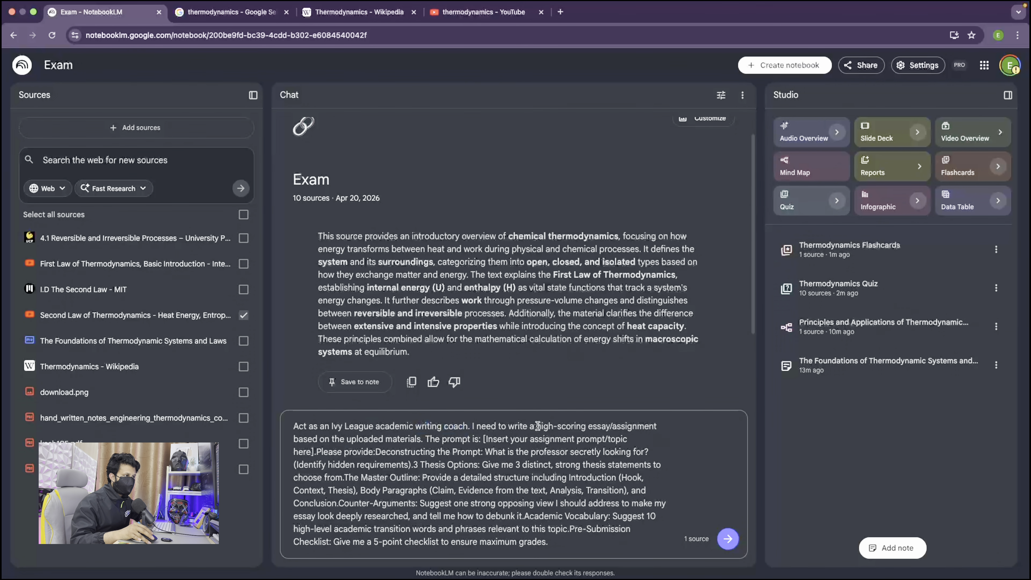
drag(537, 426, 662, 426)
click(316, 440)
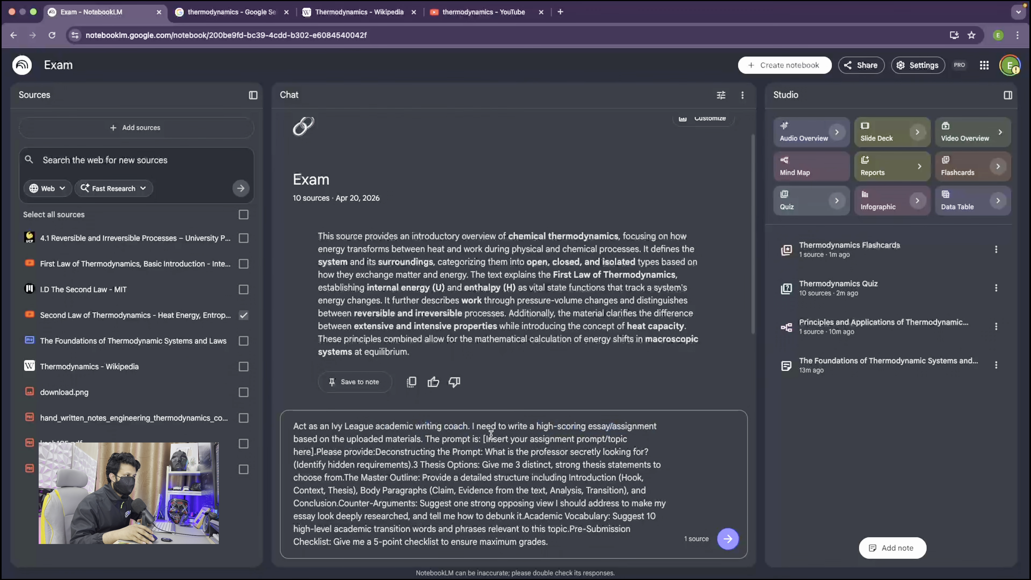
Remove the assignment-topic placeholder and the words "The prompt is:" from the essay-coach chat prompt
drag(484, 436, 315, 449)
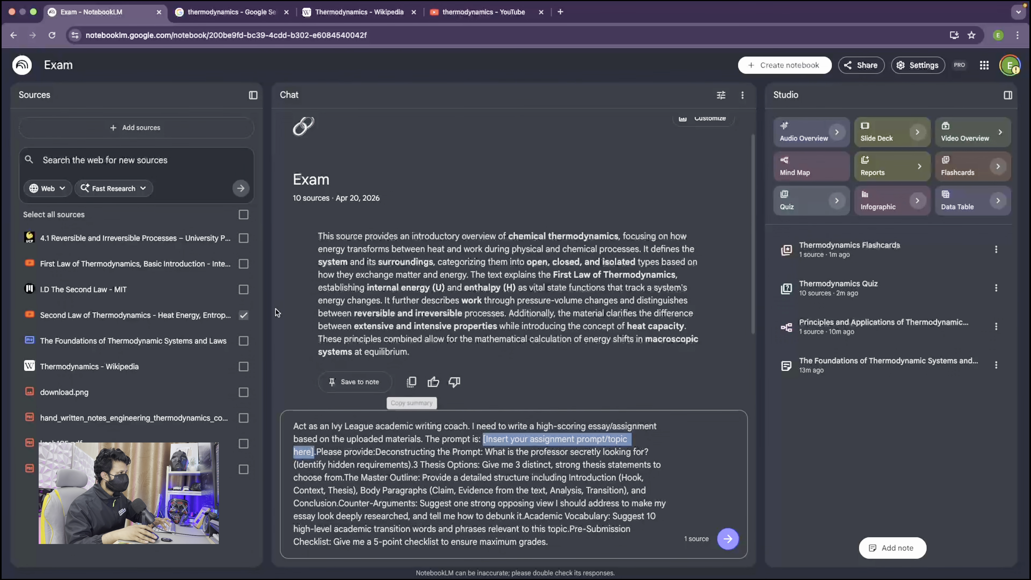
key(BackSpace)
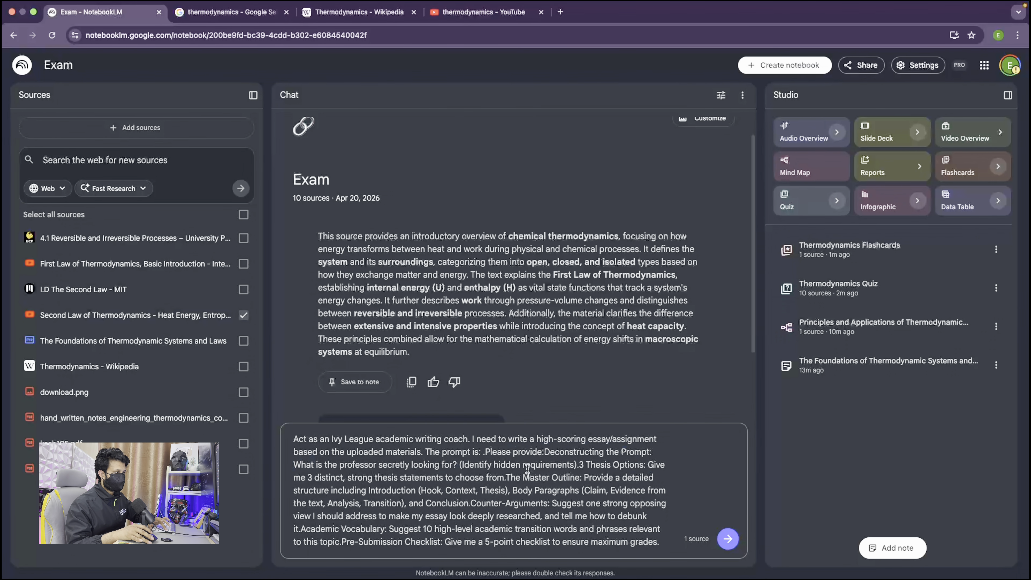
drag(477, 451, 425, 451)
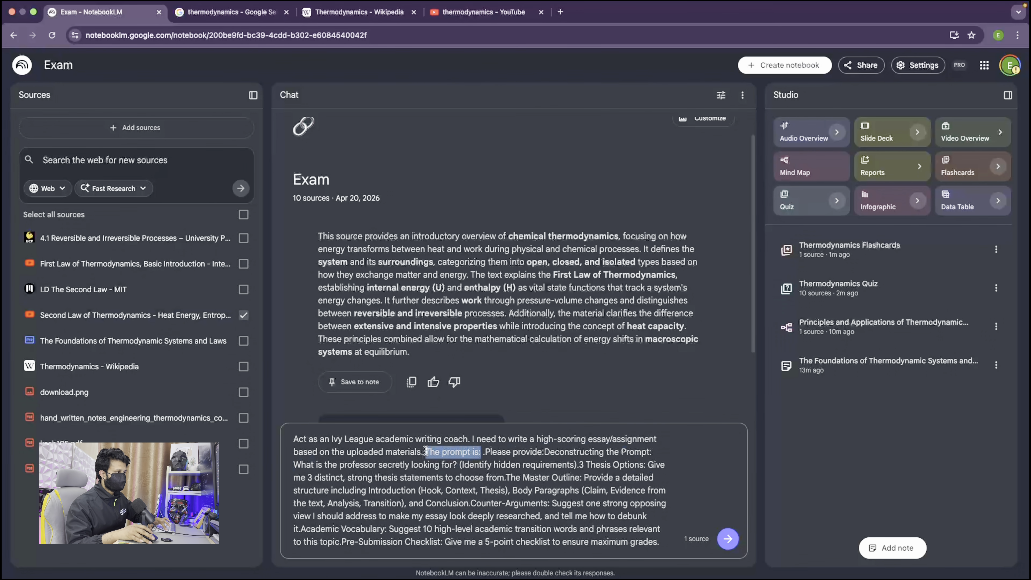
key(BackSpace)
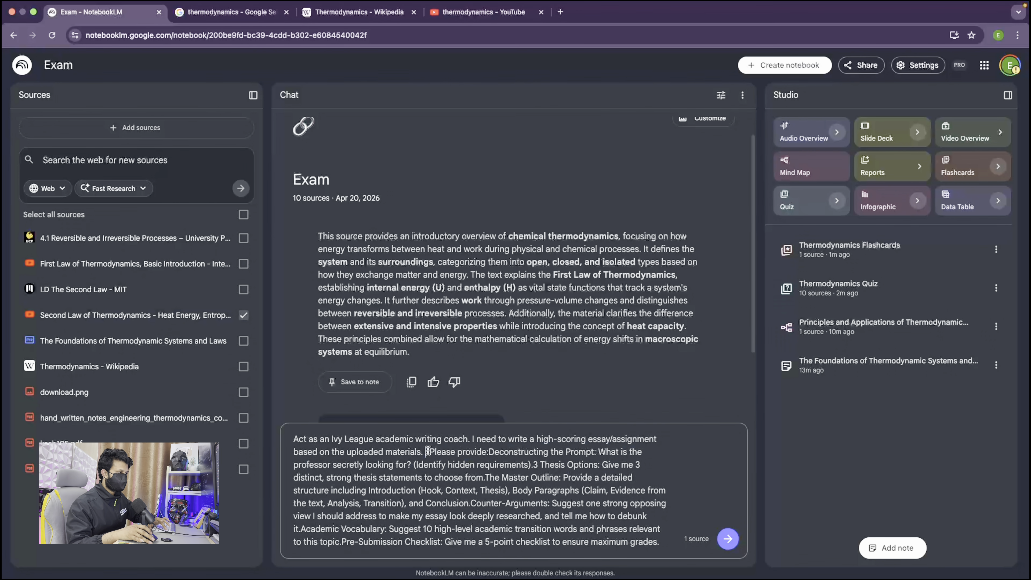
click(490, 451)
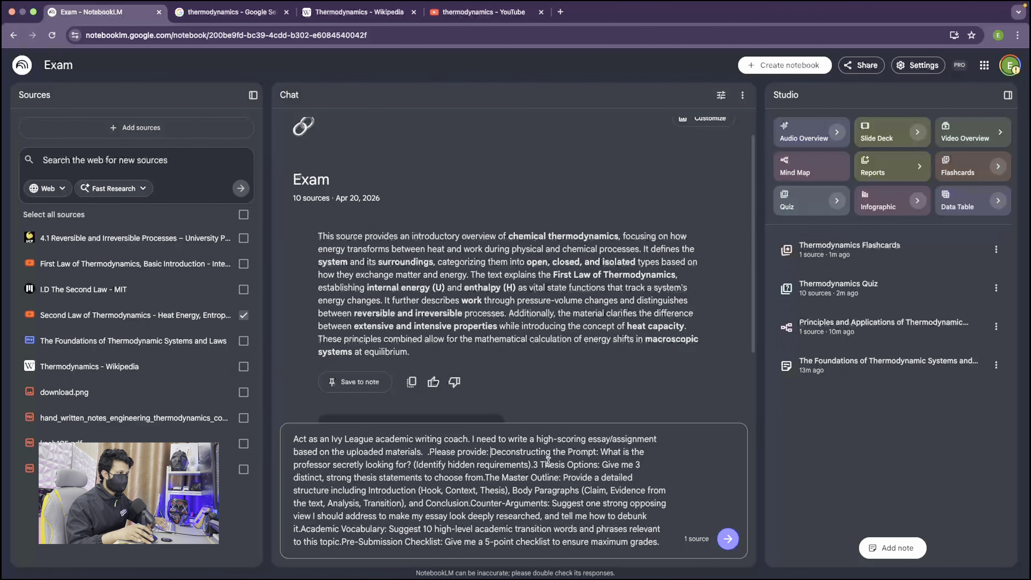
Trim the rest of the prompt to only the request for 3 distinct, strong thesis statements and send it
drag(534, 463, 433, 450)
key(BackSpace)
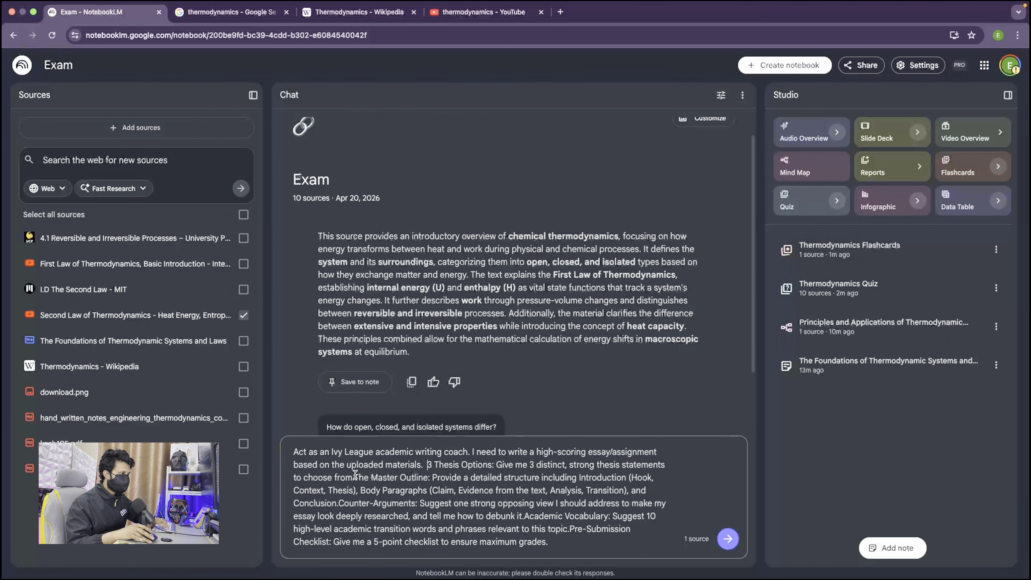
drag(355, 477, 590, 546)
key(BackSpace)
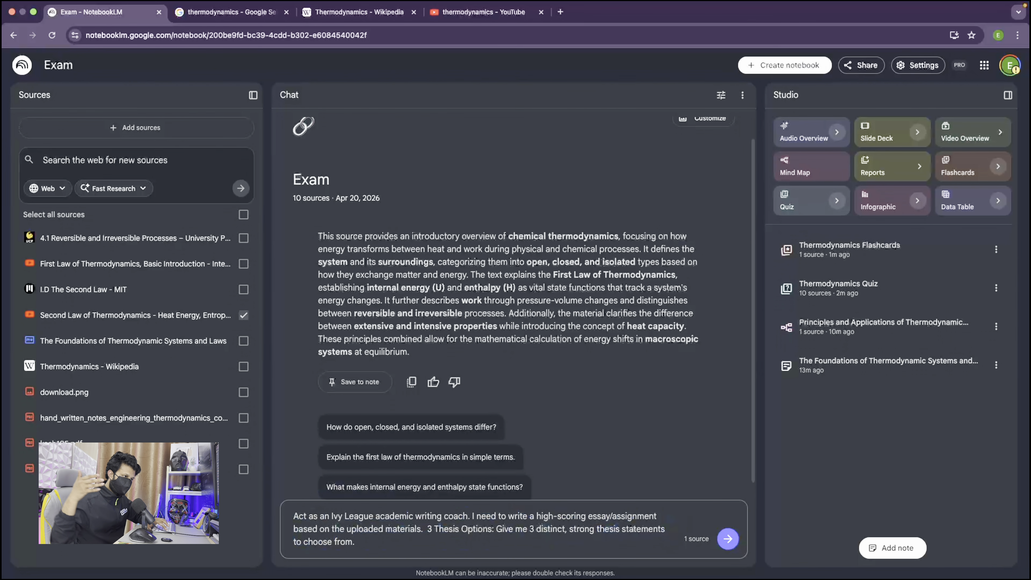
click(732, 540)
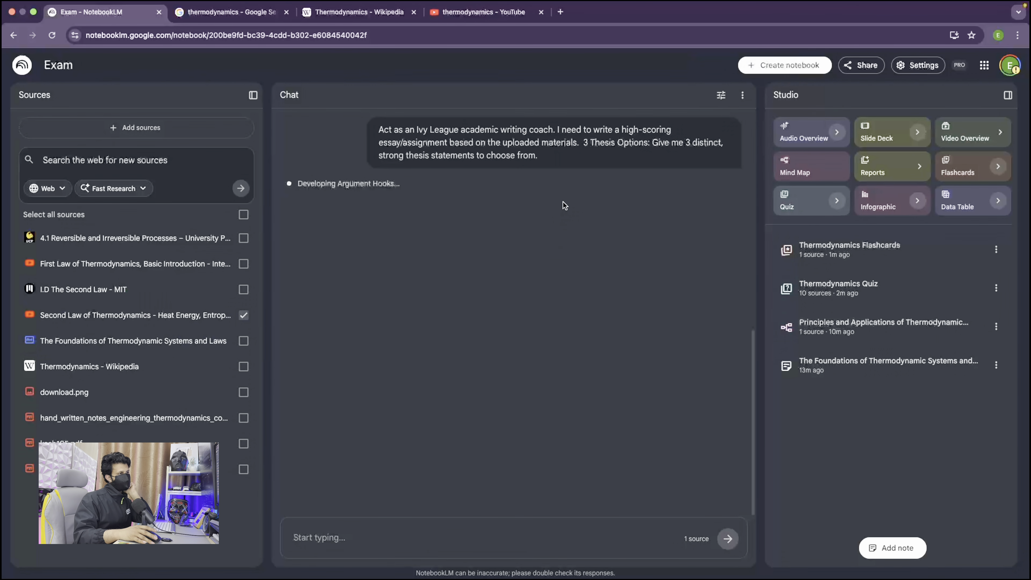
Review the suggested thesis options and reply with the suggestion "Let's go with Option 2"
scroll(361, 285, down, 7)
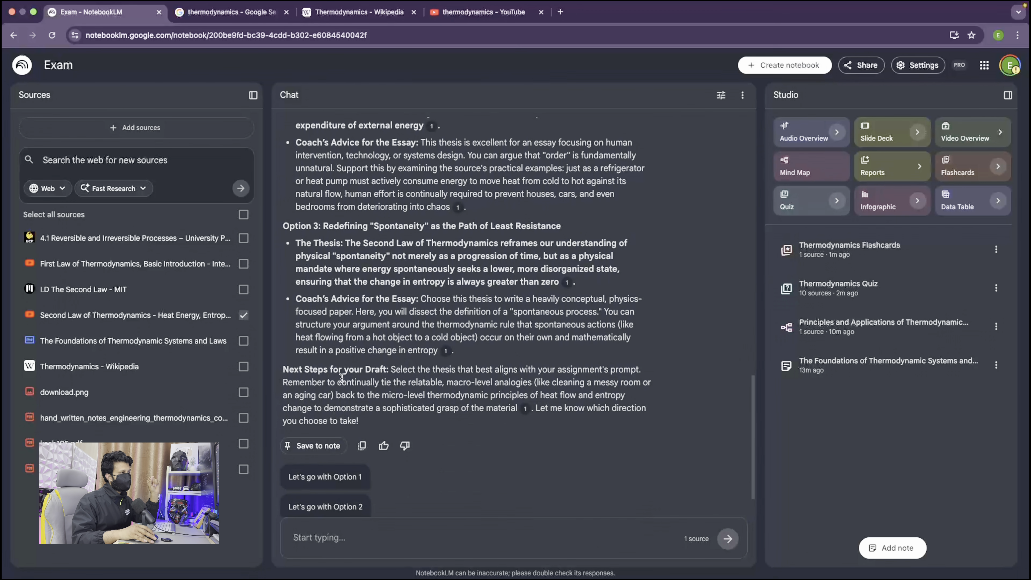
scroll(364, 355, up, 3)
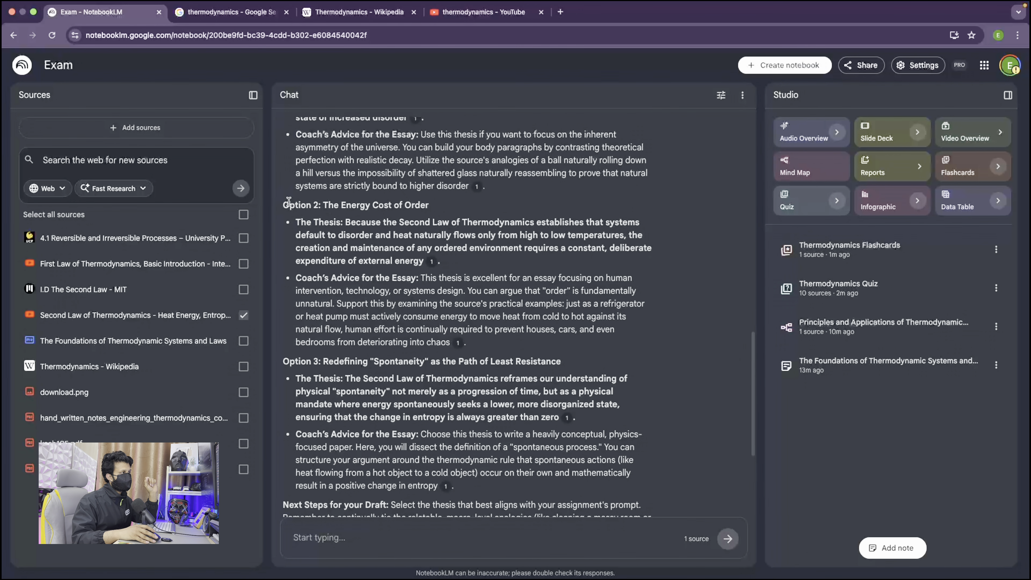
drag(284, 202, 456, 345)
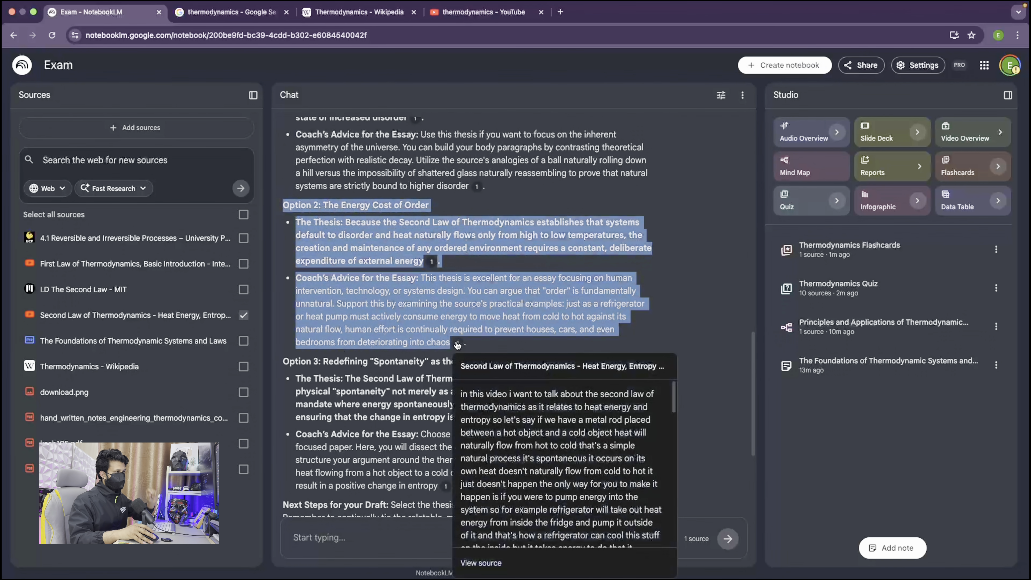
scroll(335, 448, down, 4)
click(329, 457)
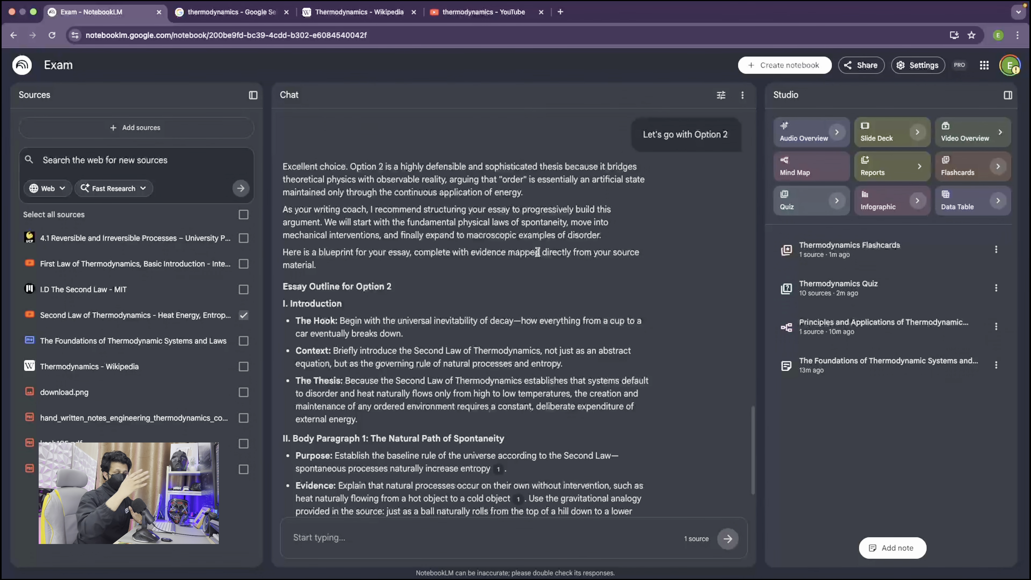
Read through the essay outline for Option 2, including its introduction and body paragraphs
scroll(482, 238, down, 6)
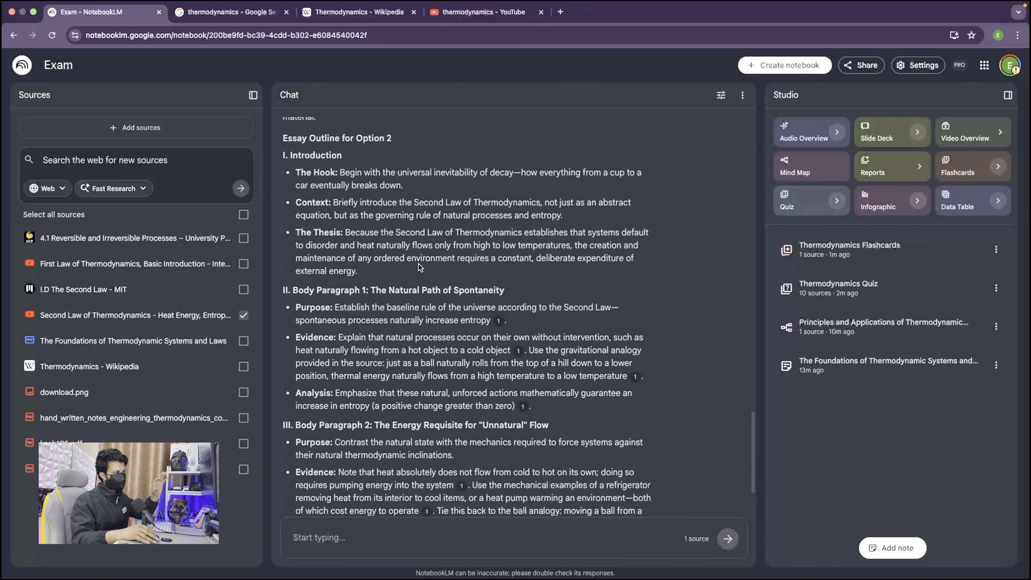
scroll(418, 264, down, 7)
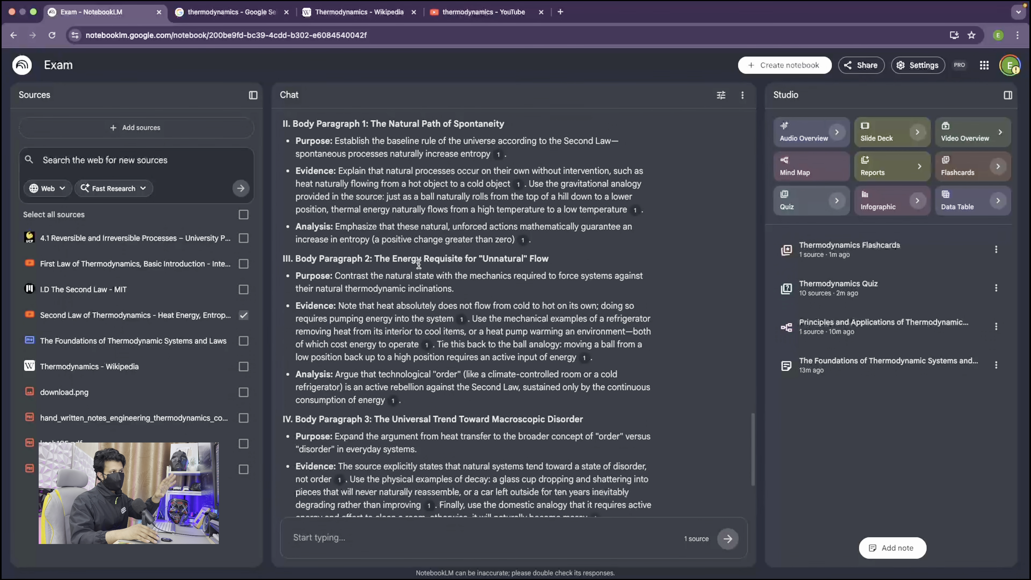
scroll(419, 263, up, 3)
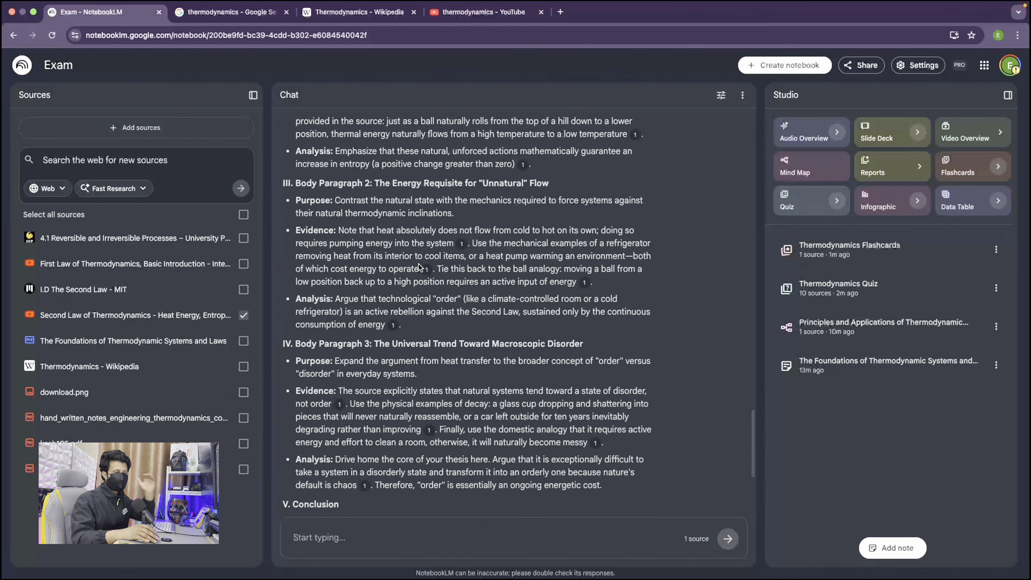
scroll(419, 266, up, 20)
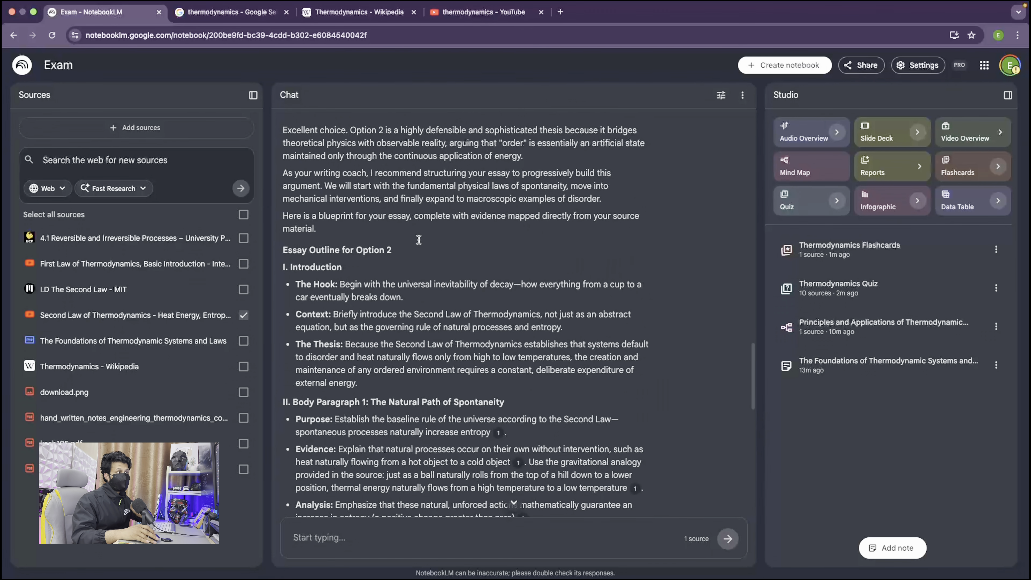
Generate a slide deck from only the Second Law of Thermodynamics video source, and check the slide deck customization options
click(244, 315)
click(240, 316)
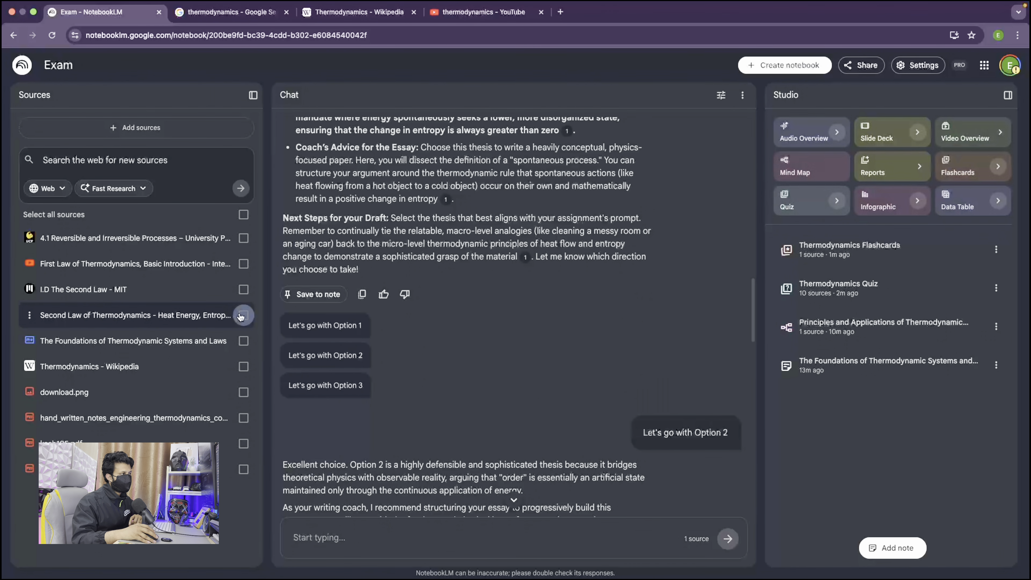
click(887, 139)
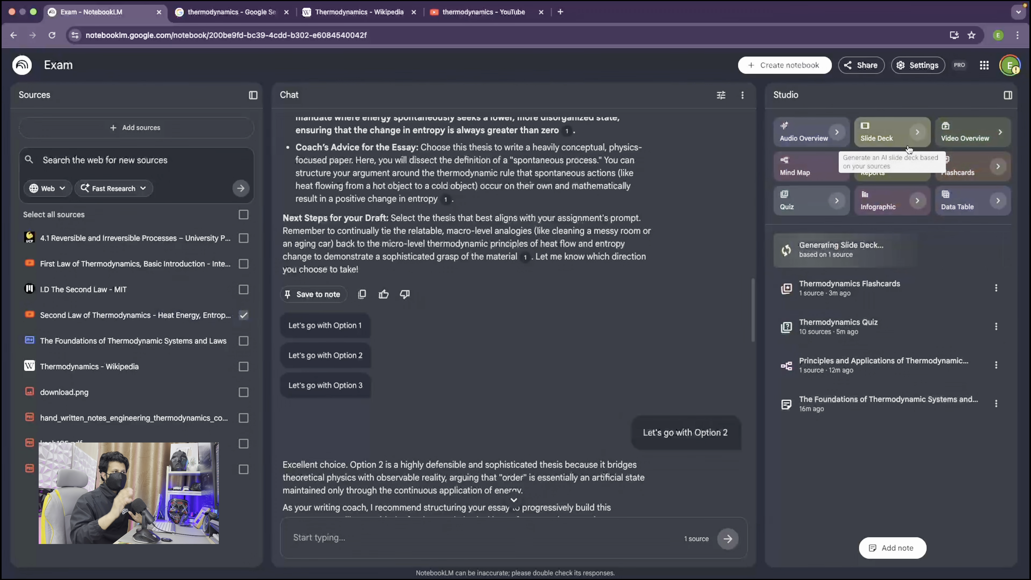
click(917, 132)
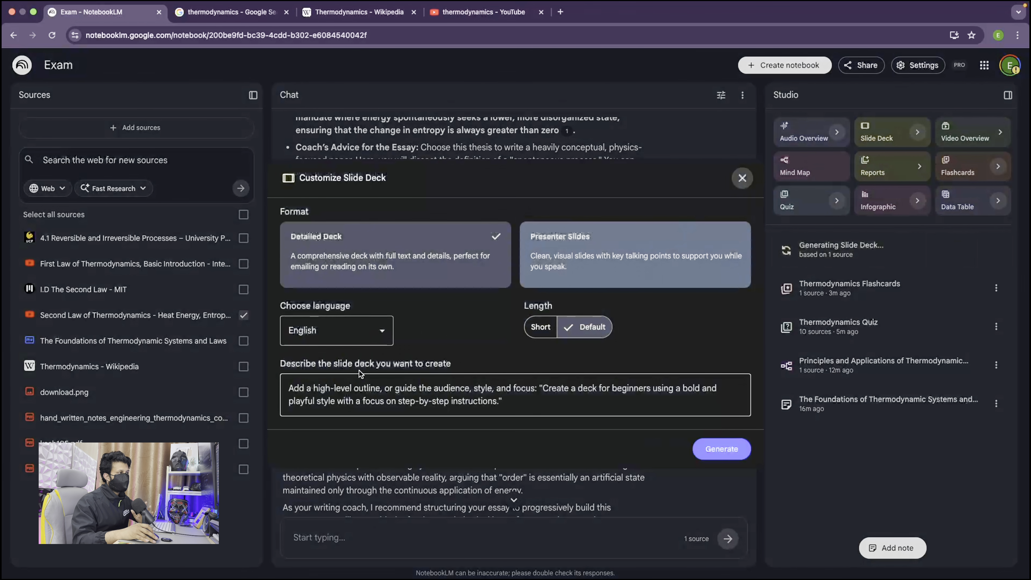
click(738, 179)
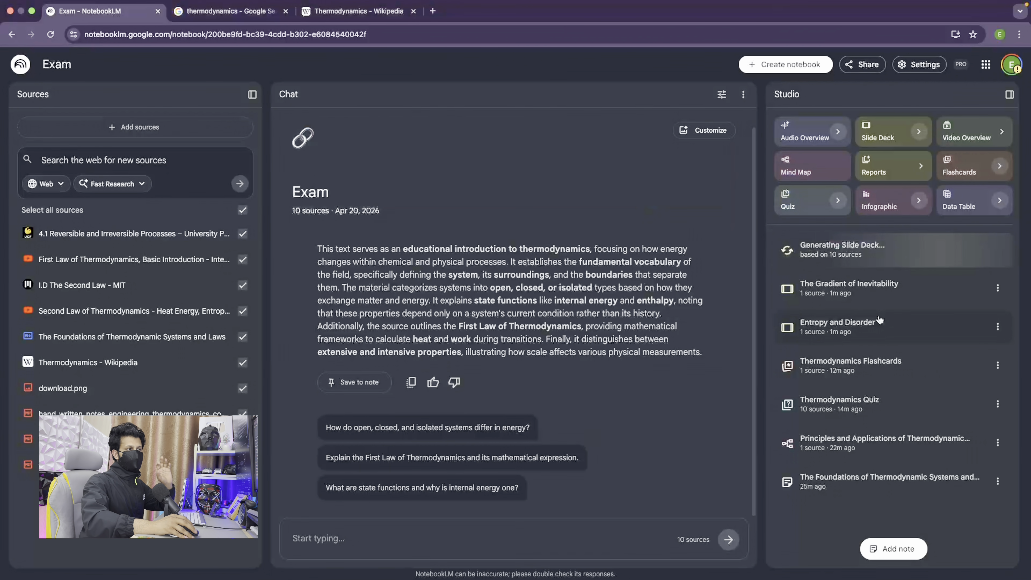
Open the Entropy and Disorder slide deck in the enlarged viewer and page through to slide 8
click(873, 345)
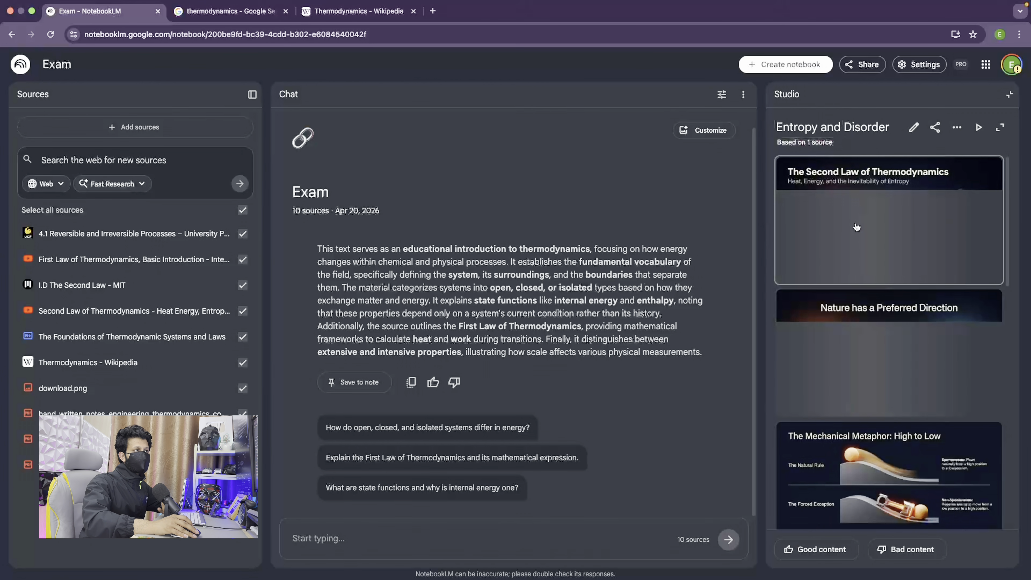
scroll(878, 361, down, 5)
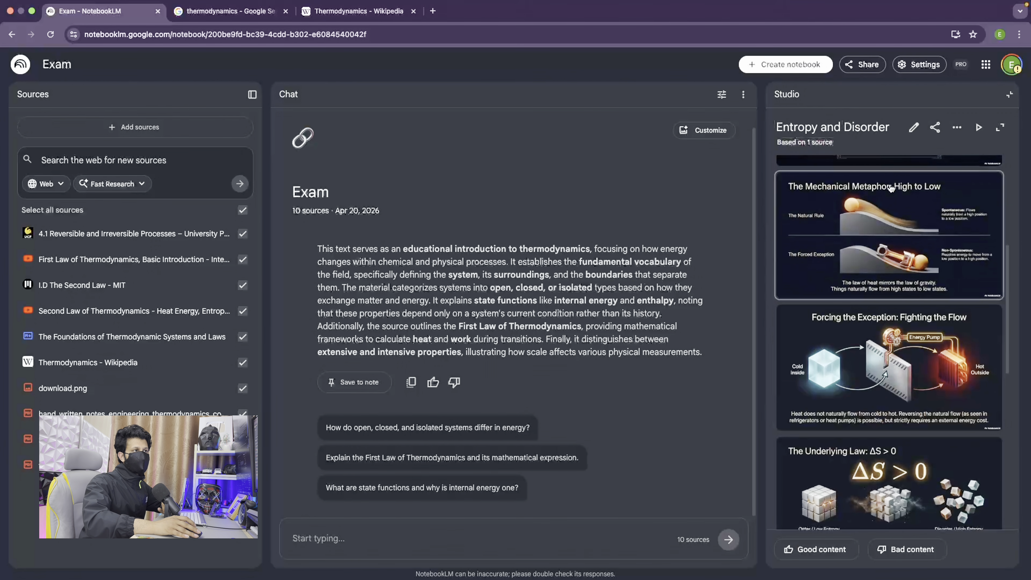
click(999, 127)
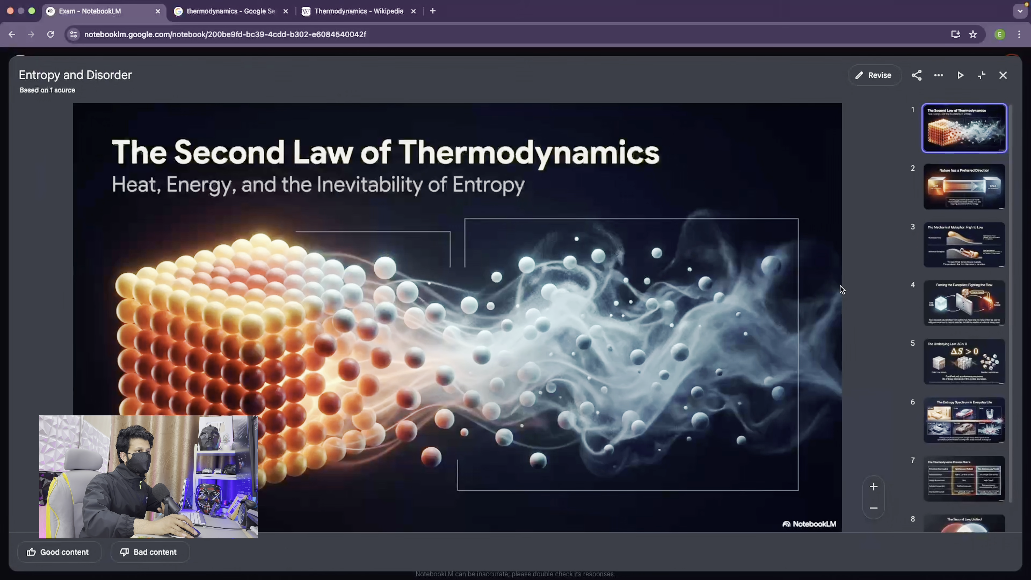
click(950, 196)
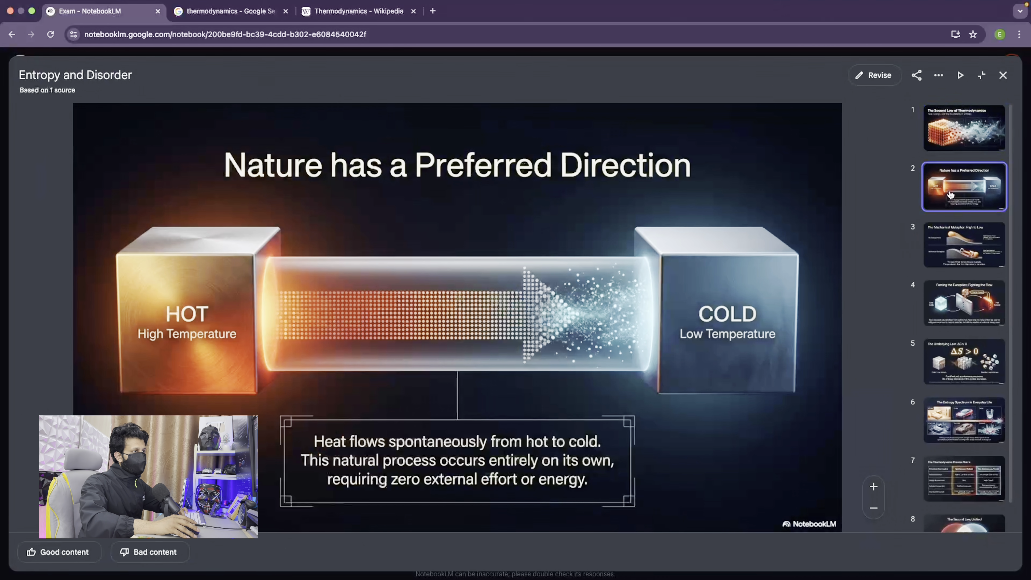
key(Right)
key(Right)
key(Right)
key(Right)
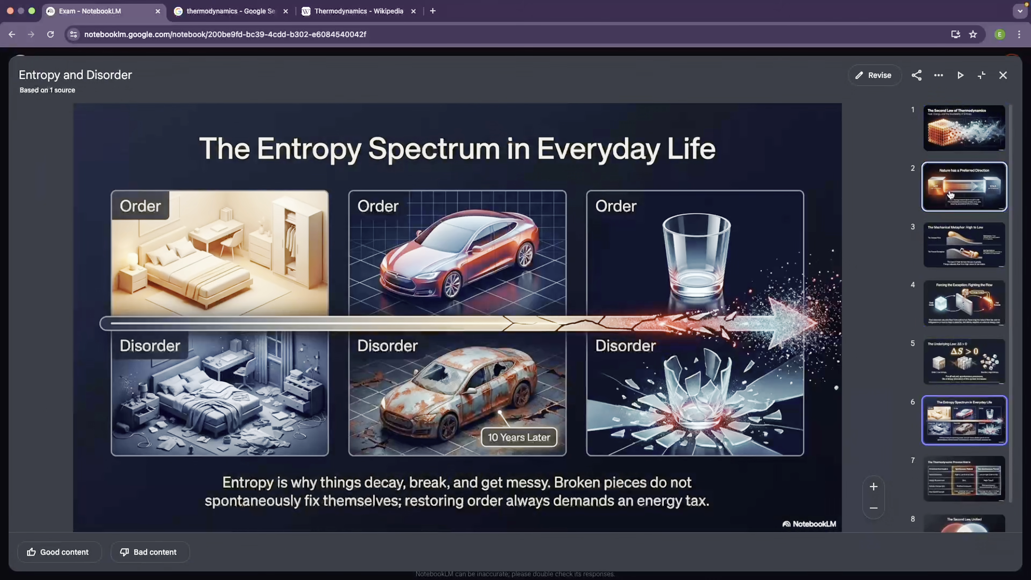
key(Right)
key(Right)
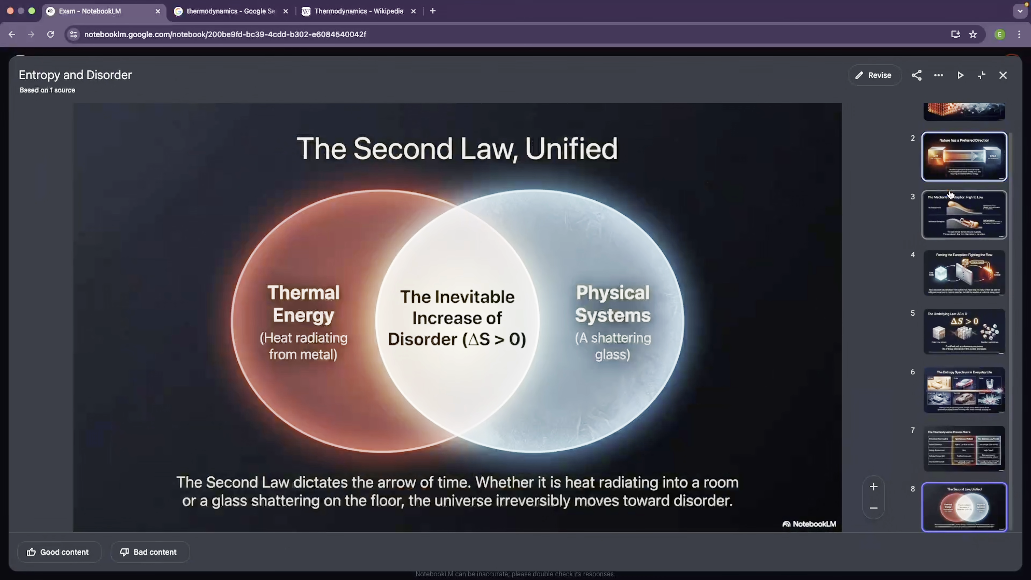
Go back to the first slide of Entropy and Disorder, collapse the viewer, and close the deck
key(Left)
key(Left)
key(Left)
key(Left)
key(Left)
key(Left)
key(Left)
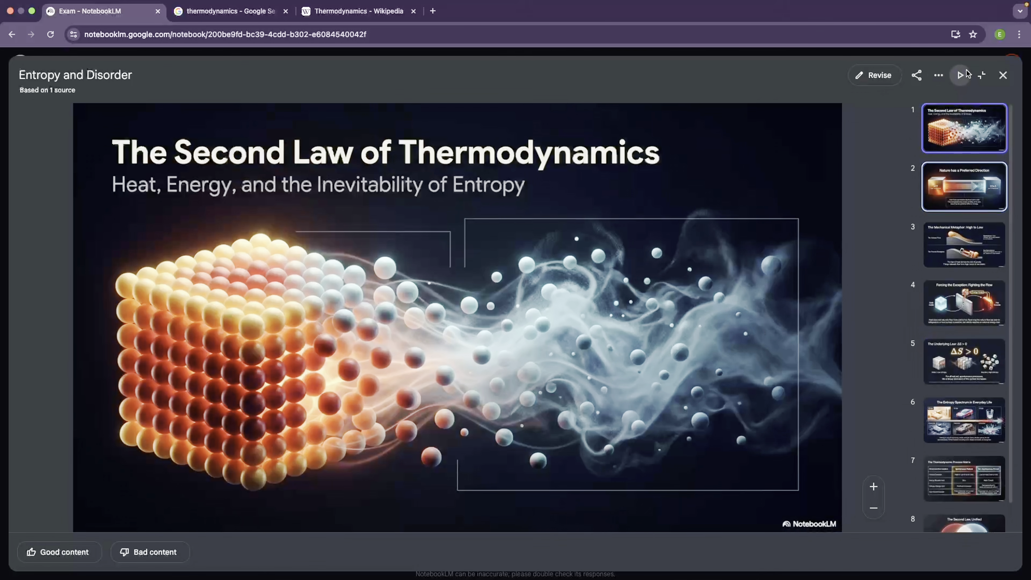
click(981, 77)
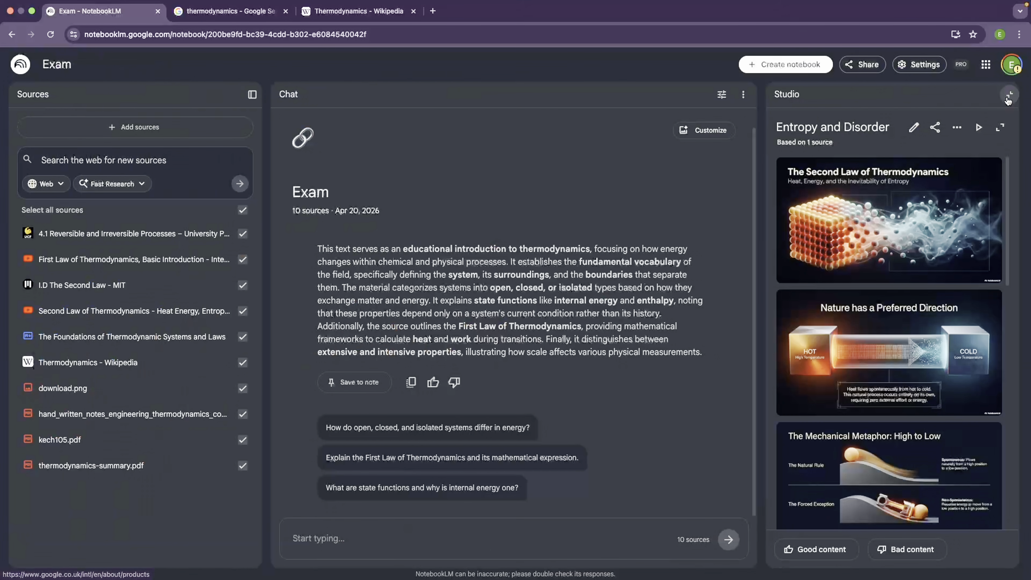
click(998, 107)
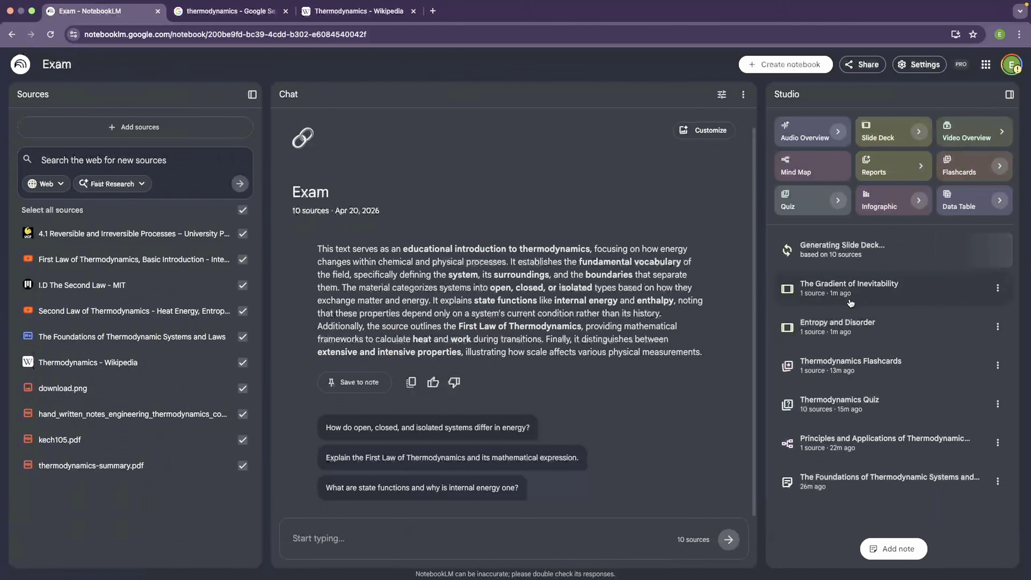
Open The Gradient of Inevitability slide deck in the enlarged viewer and page through to slide 13
click(855, 285)
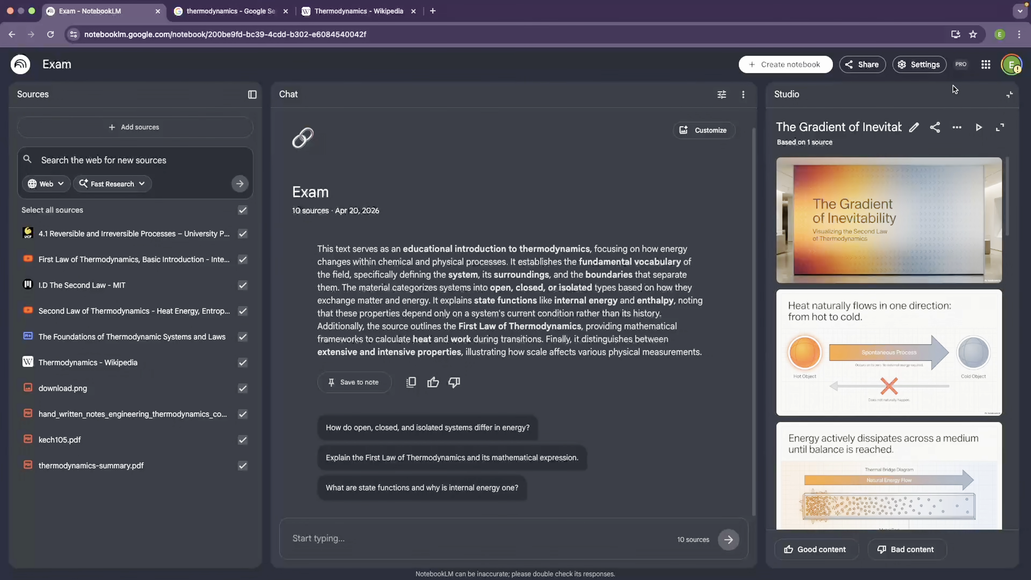
click(999, 127)
key(Right)
key(Right)
key(Right)
key(Right)
key(Right)
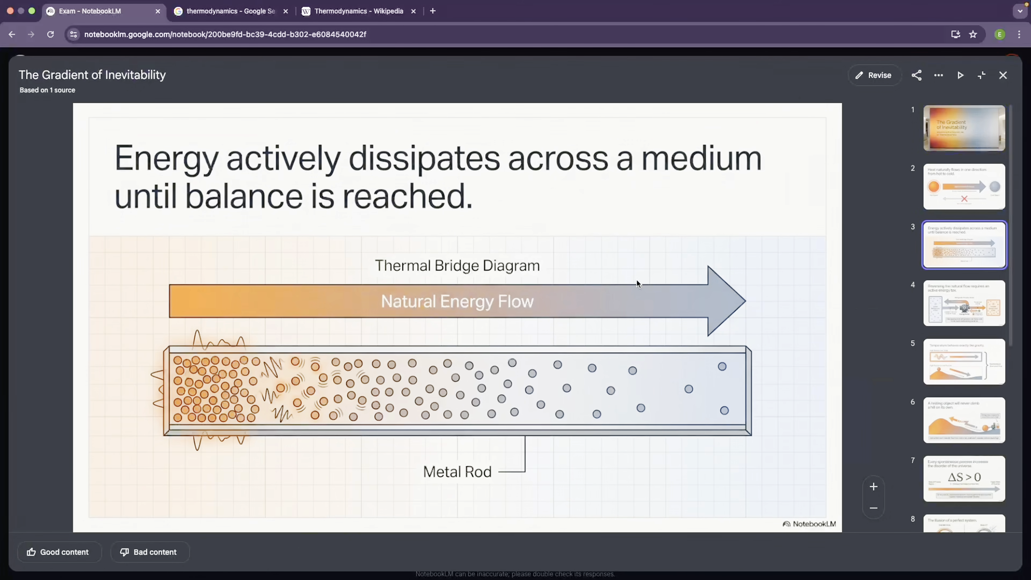
key(Right)
key(Right)
key(Right)
key(Right)
key(Right)
key(Right)
key(Right)
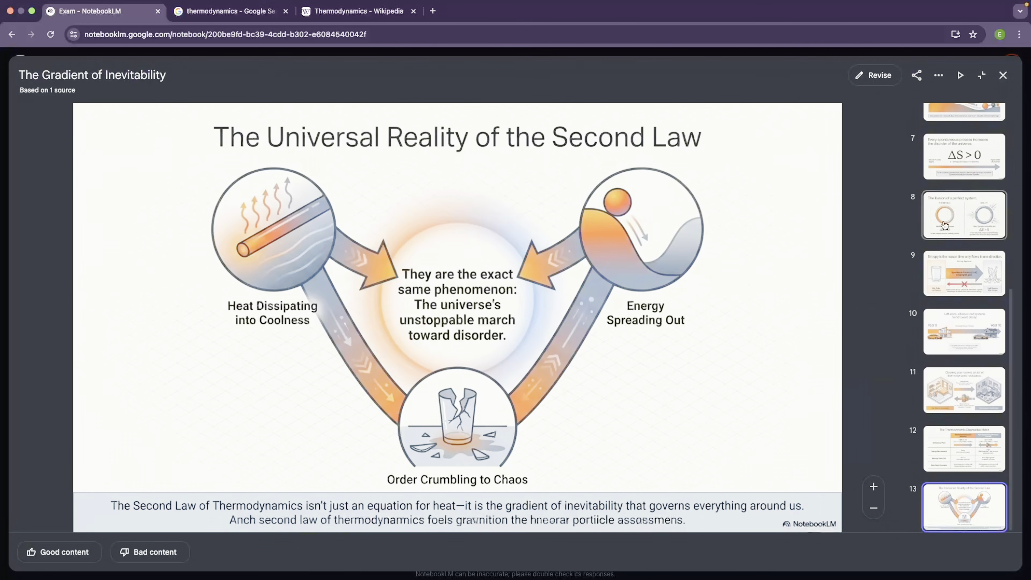
Return to slide 1 of The Gradient of Inevitability and open its revision instruction for editing
scroll(970, 215, up, 8)
click(968, 132)
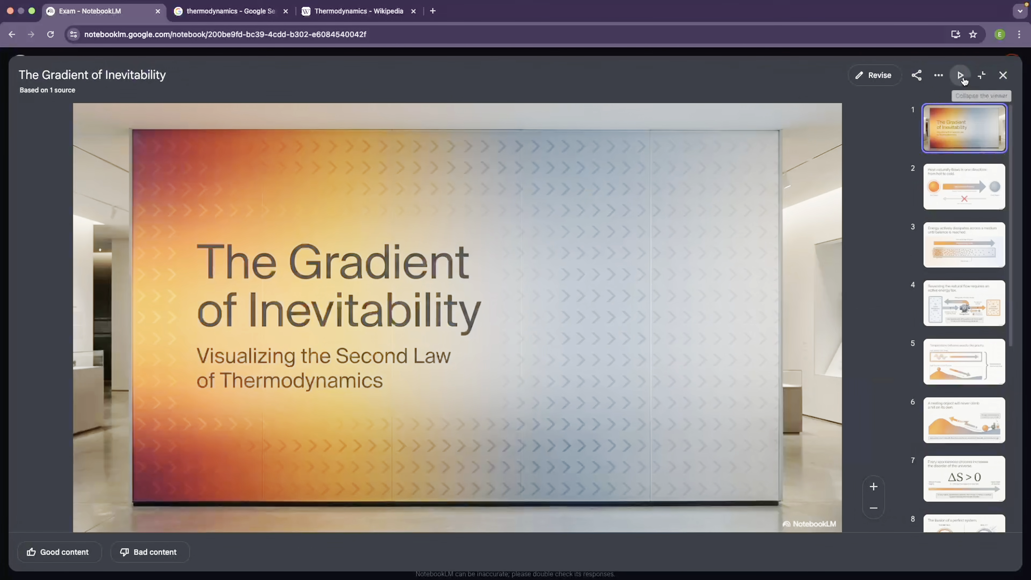
click(872, 76)
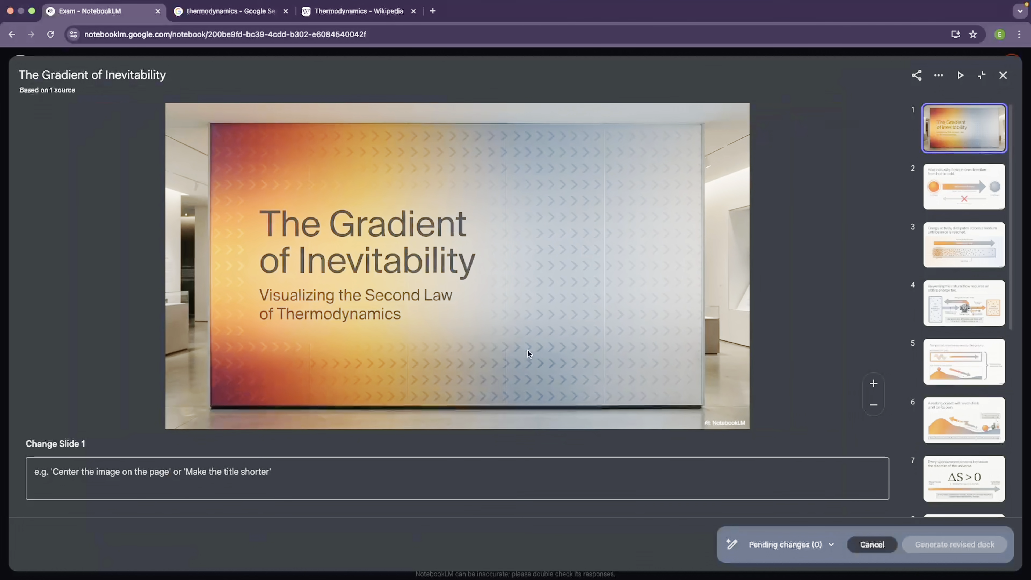
click(286, 476)
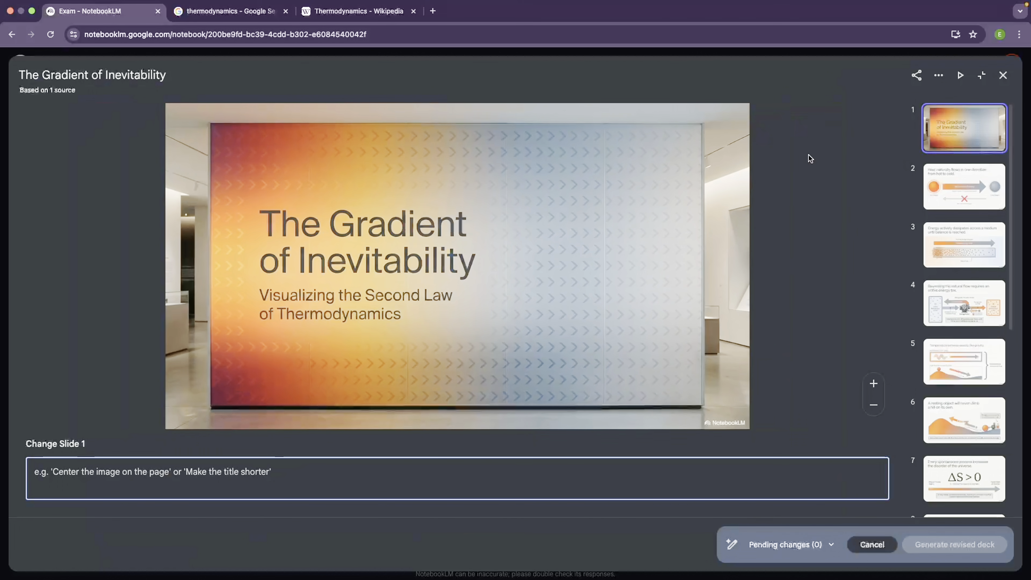
Close the slide deck and draft a chat prompt for a last-minute survival guide with 15 essentials, cheat sheet, mix-up warnings, 10-question drill and exam strategy
click(1002, 76)
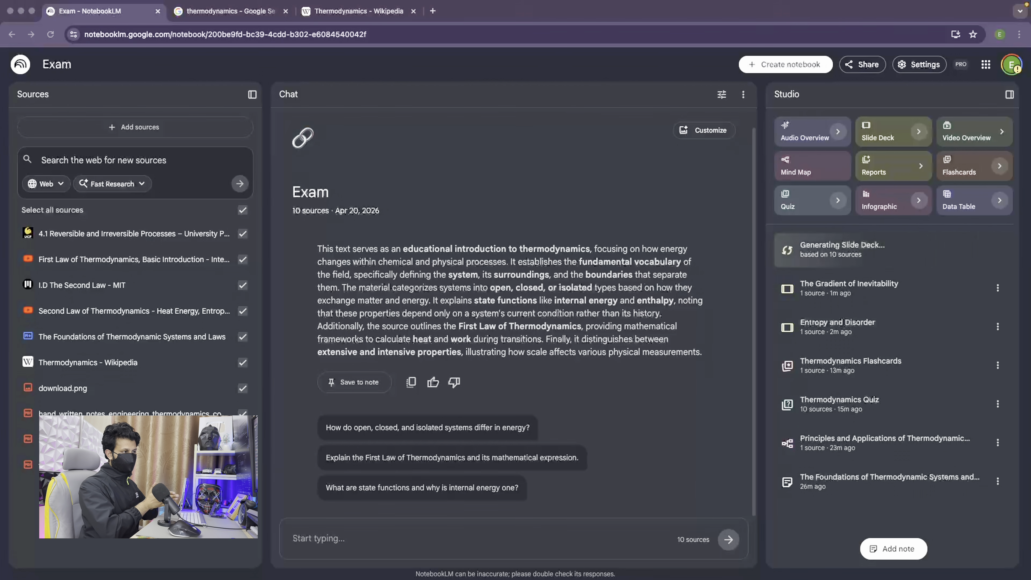
text(I am panicking and need a ruthless, highly optimized last-minute survival guide based on the uploaded text.Please provide:The Absolute Essentials: List the top 15 concepts/formulas I absolutely MUST memorize tonight to pass. Ignore the fluff.One-Page Cheat Sheet: Condense the entire syllabus into a hyper-concentrated summary.The ‘Mix-Up’ Warning: Point out 3 pairs of concepts that sound similar but are different, so I don’t get tricked in the exam.Quick-Fire Drill: Give me 10 rapid-fire questions with one-sentence answers to test my baseline knowledge right now.The Survival Strategy: Give me actionable advice on exam psychology: what to do if I blank out, how to use the process of elimination, and how to structure my time during the test.)
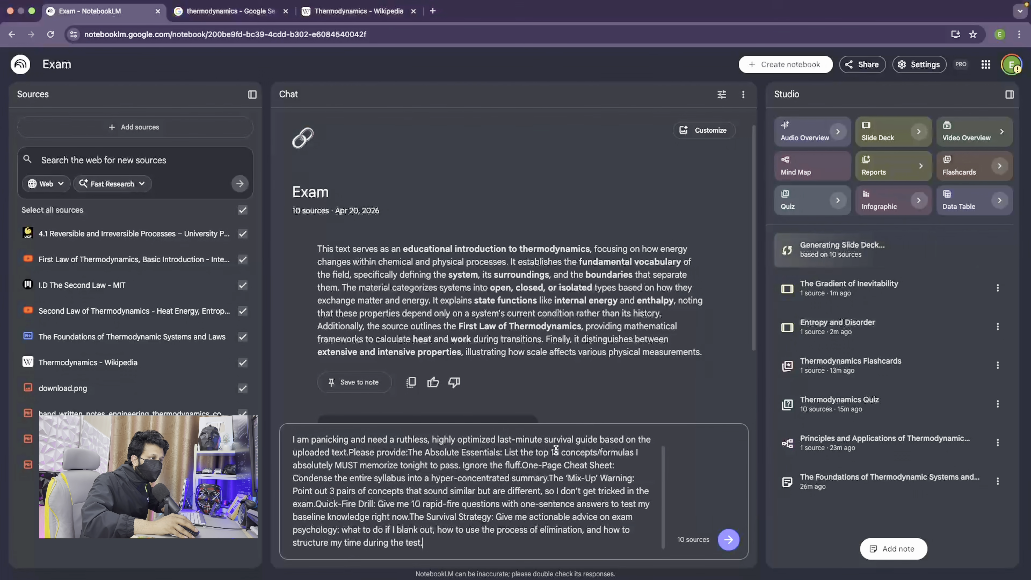
drag(550, 450, 639, 455)
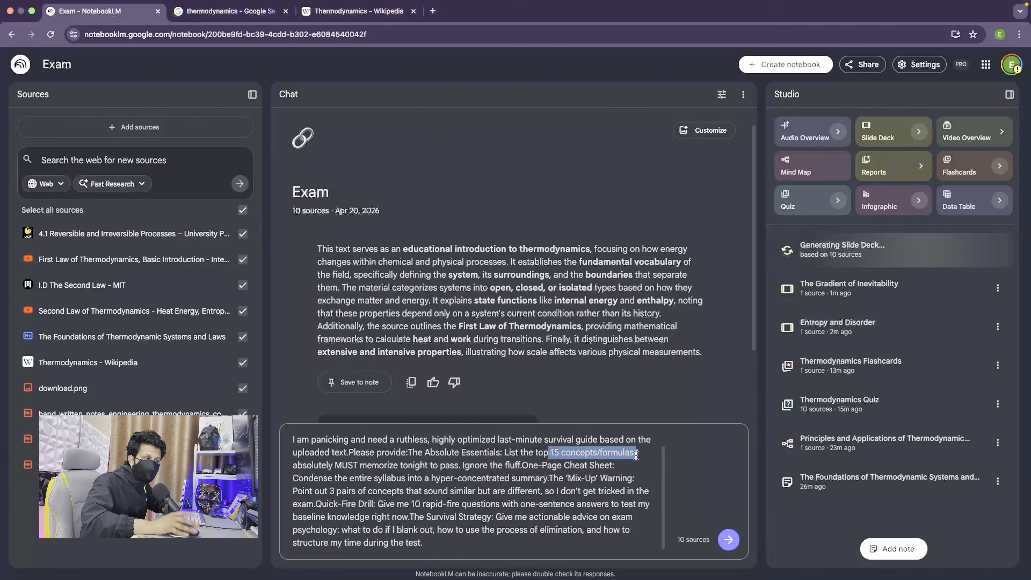
click(602, 454)
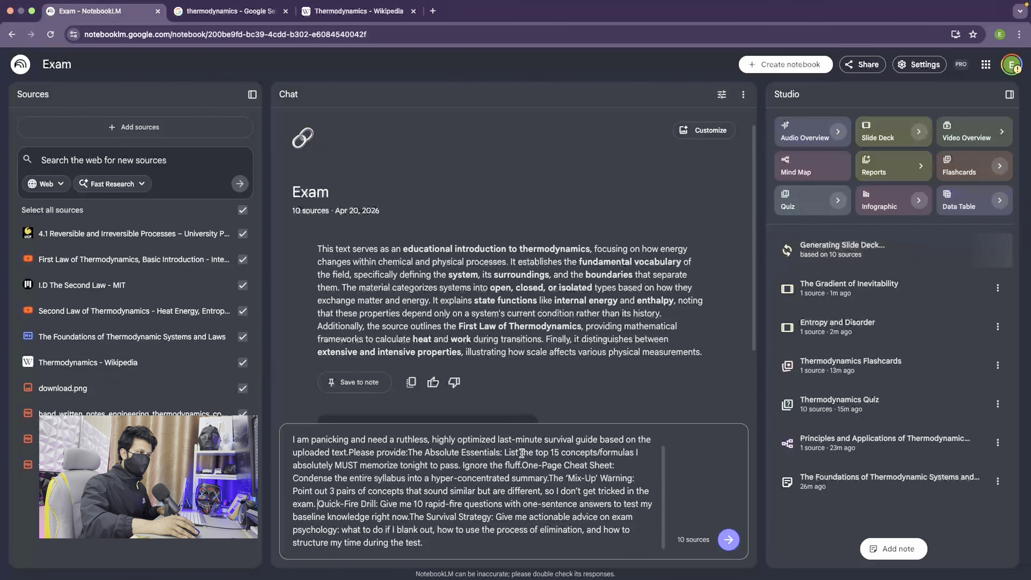
Insert the missing space before "One-Page Cheat Sheet" in the survival guide prompt and send it using all 10 sources
click(538, 465)
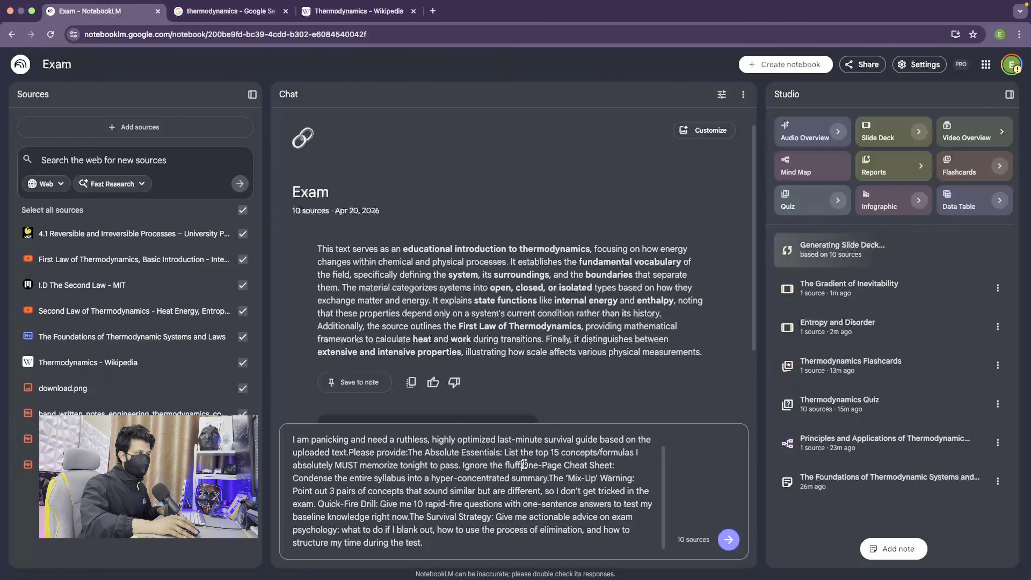
click(523, 464)
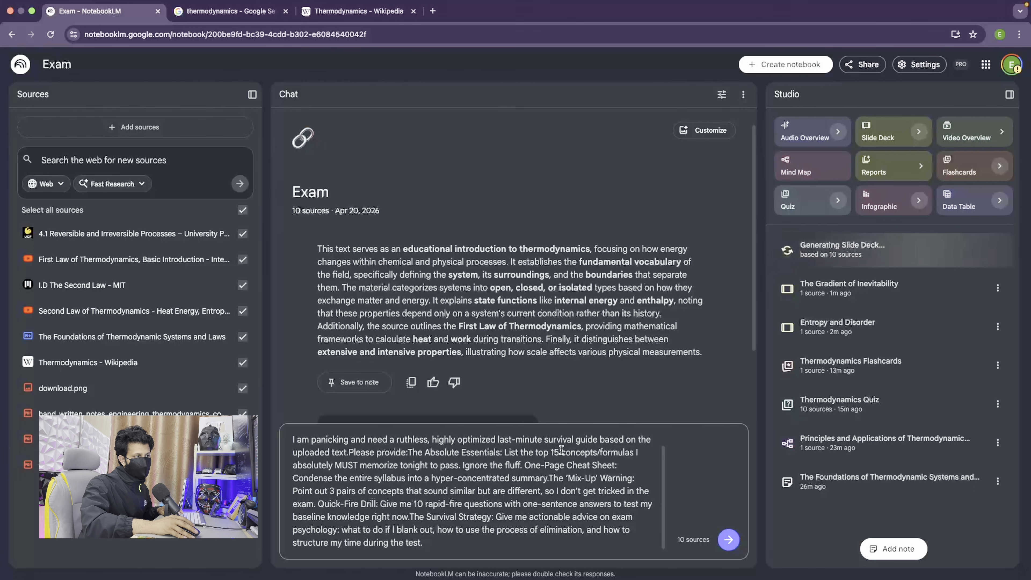
drag(524, 465, 613, 465)
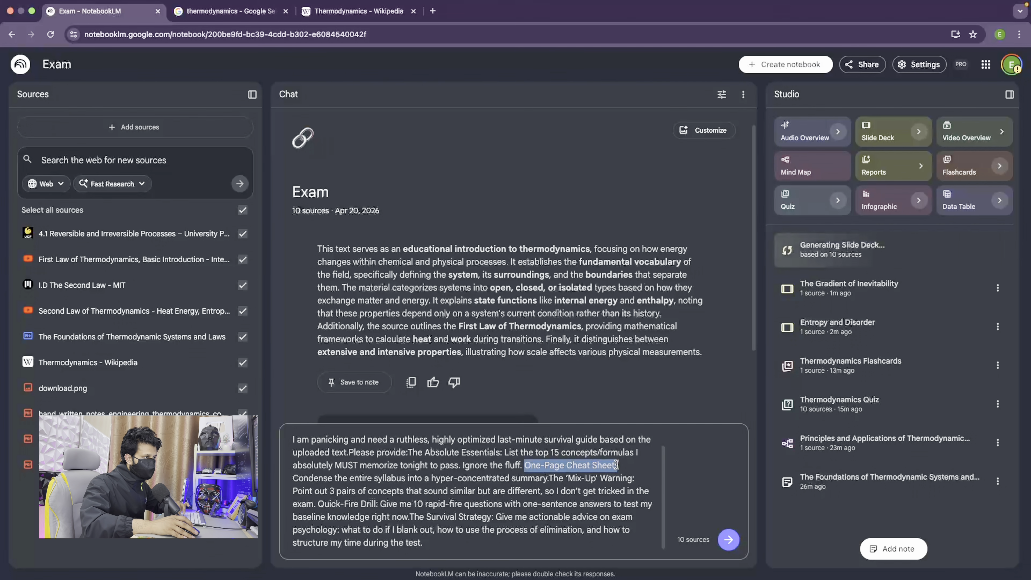
click(380, 503)
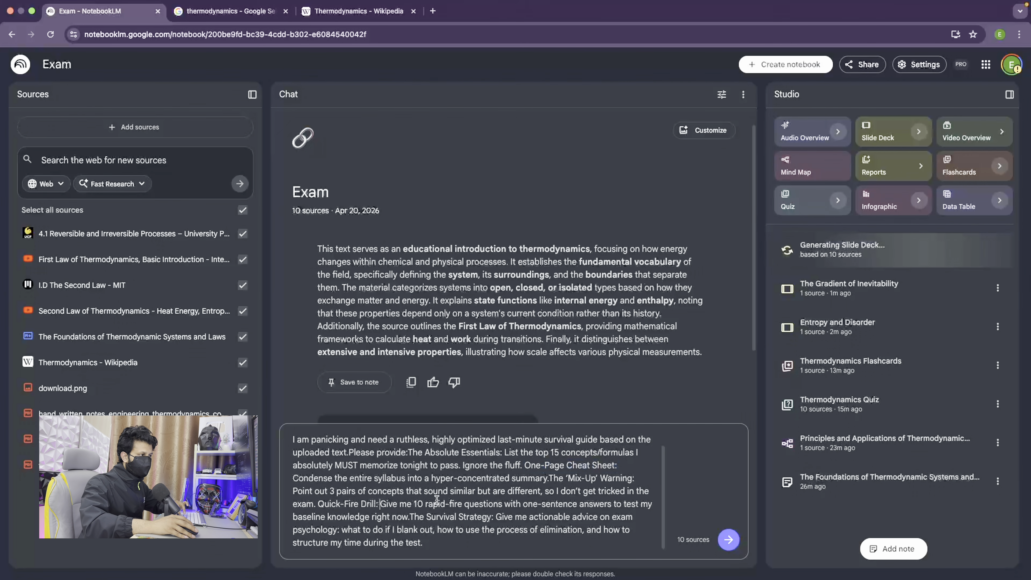
drag(416, 504, 510, 502)
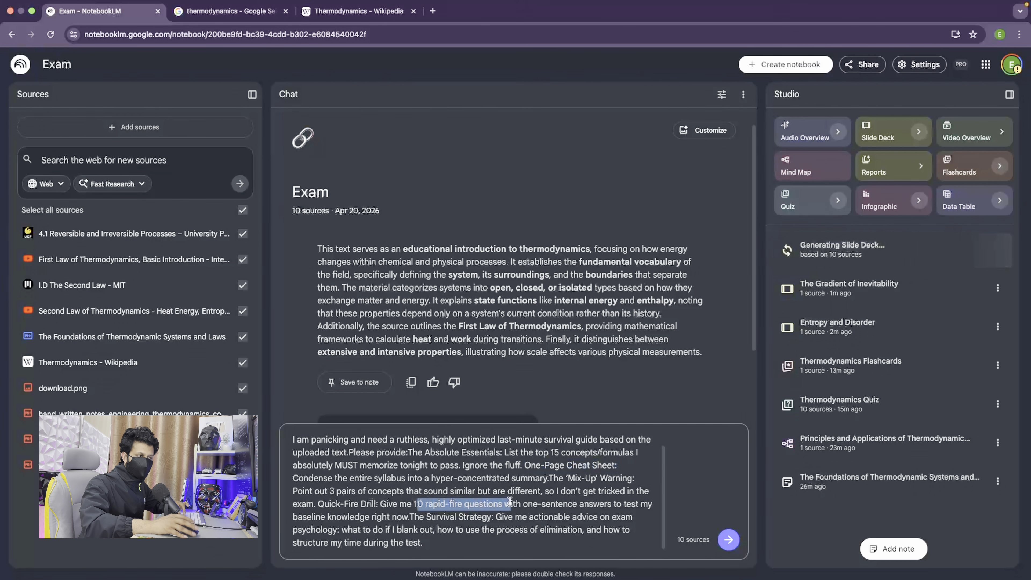
click(729, 539)
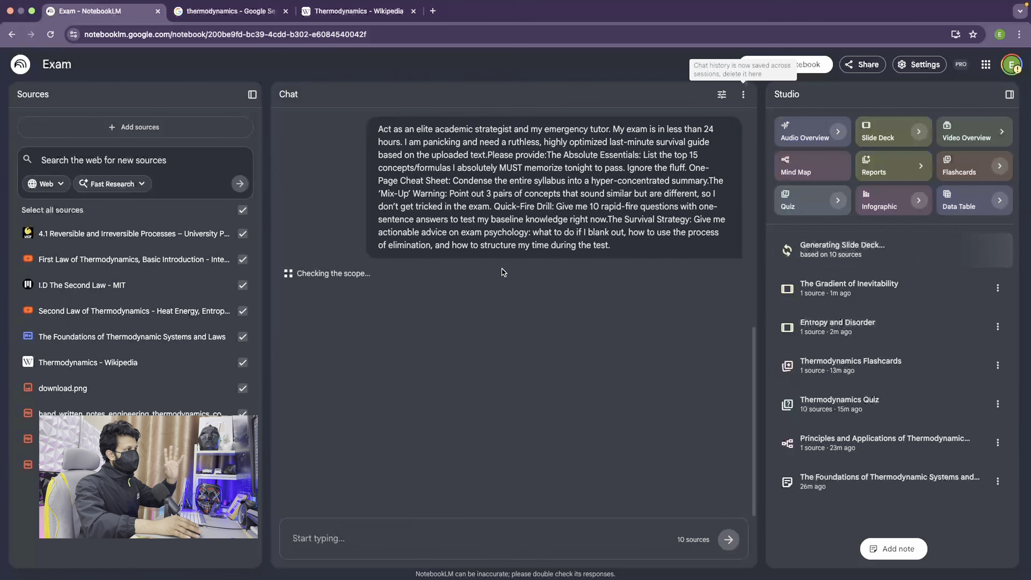
Read the Absolute Essentials section of the survival guide answer, covering its top 15 concepts and formulas
scroll(594, 330, up, 2)
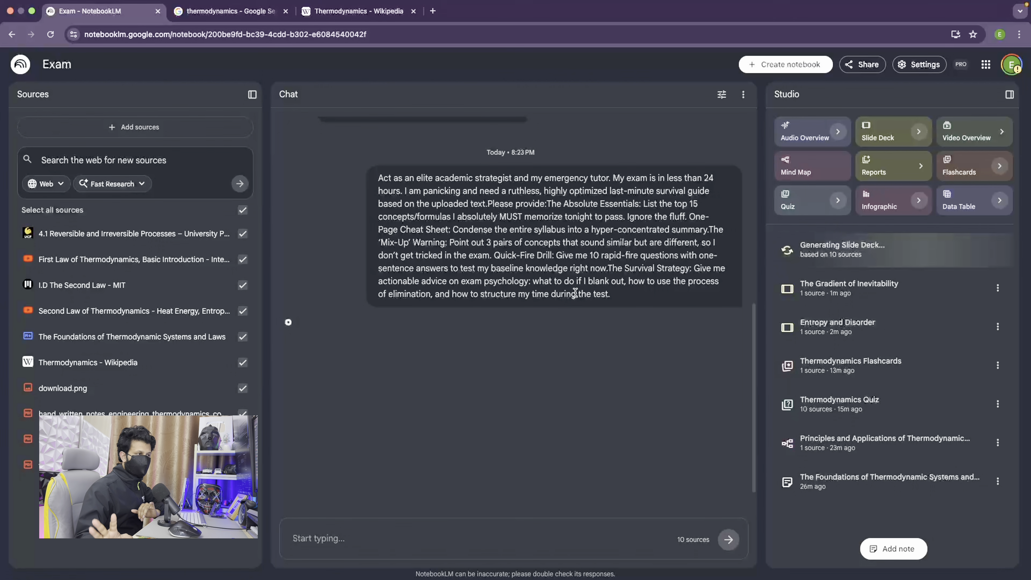
drag(290, 270, 389, 271)
click(389, 272)
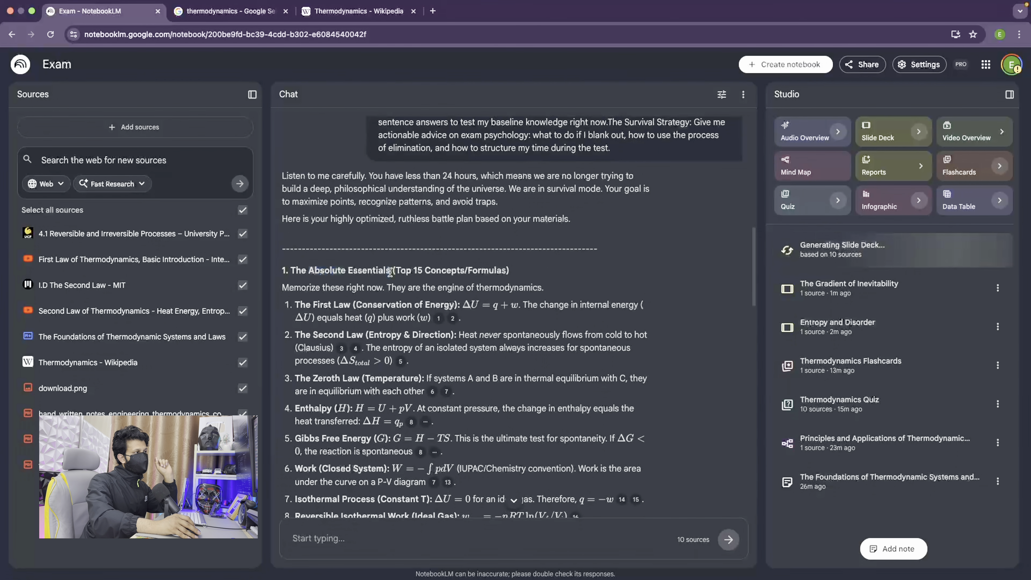
scroll(333, 250, down, 2)
scroll(334, 250, down, 1)
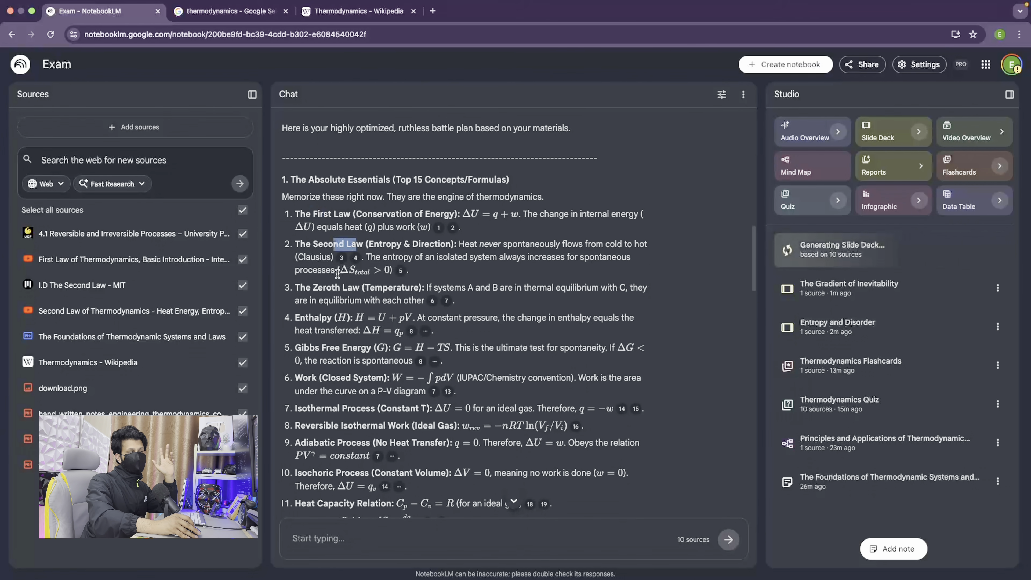
scroll(330, 278, down, 6)
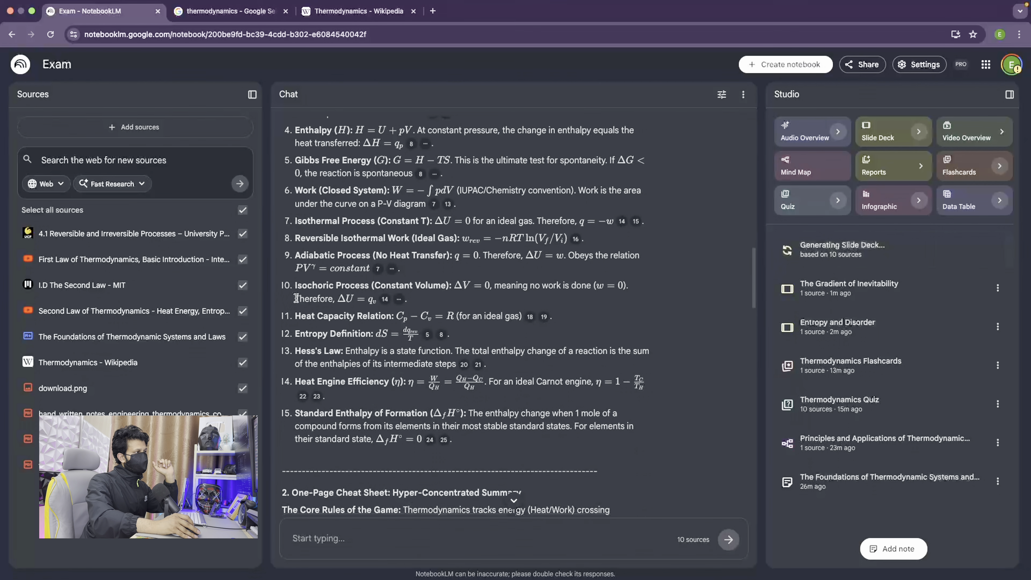
scroll(296, 298, down, 1)
drag(306, 305, 385, 309)
scroll(357, 307, up, 5)
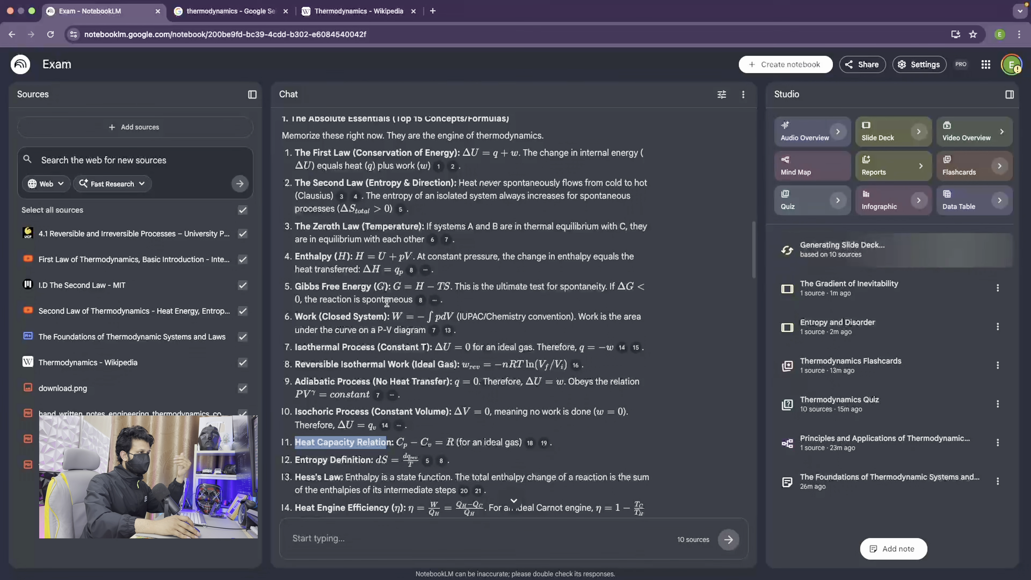
scroll(414, 320, down, 10)
scroll(415, 320, down, 1)
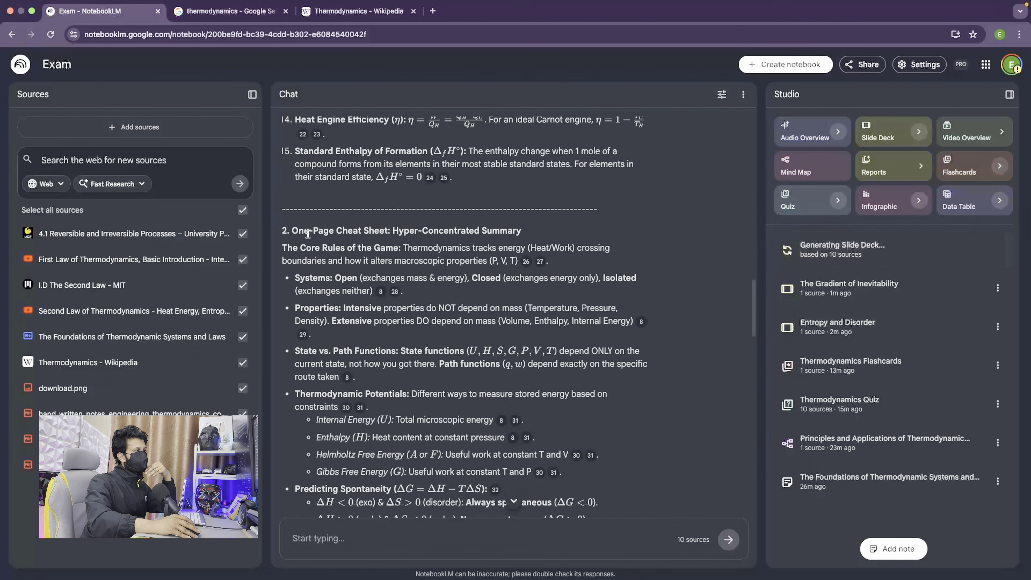
Examine the One-Page Cheat Sheet section and skim through the rest of the answer to its end
drag(296, 231, 541, 235)
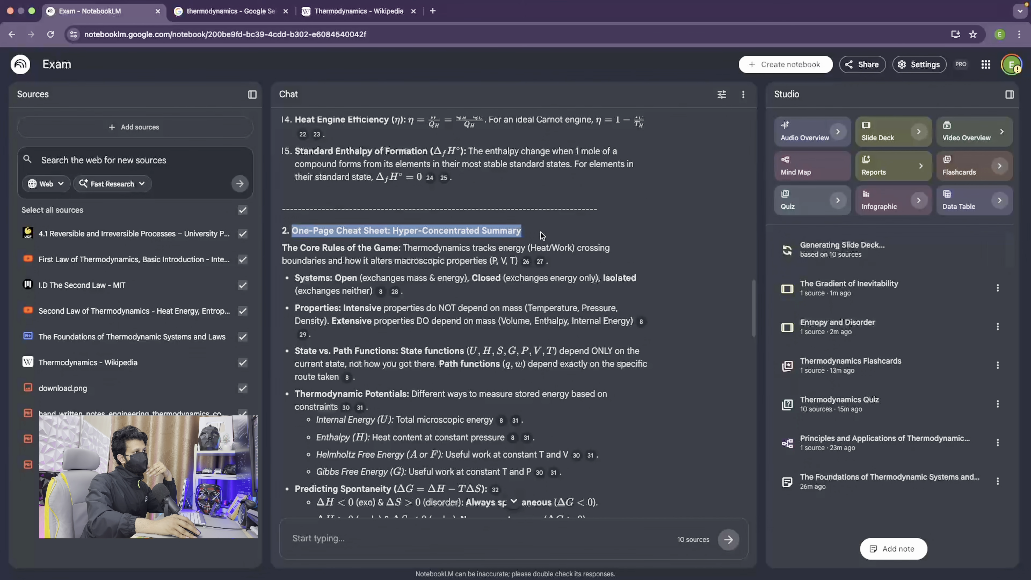
click(527, 240)
scroll(365, 260, down, 3)
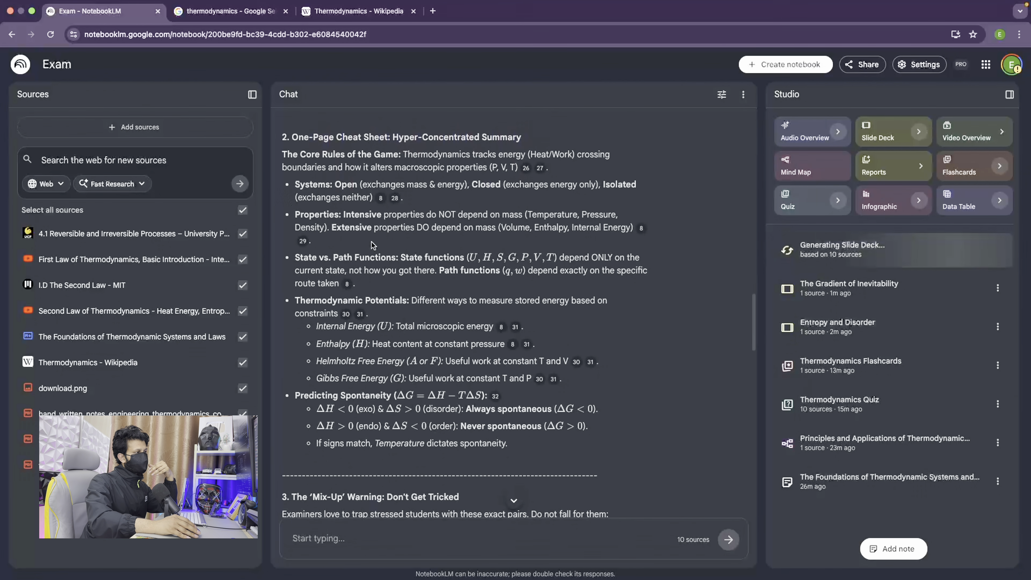
scroll(373, 245, up, 3)
scroll(372, 245, down, 2)
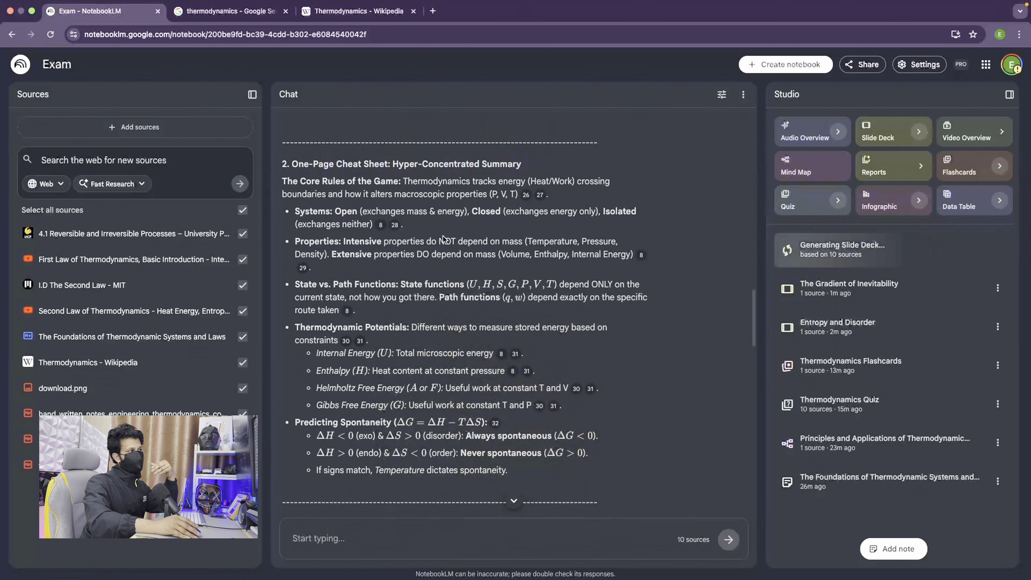
scroll(444, 238, up, 8)
scroll(396, 249, down, 15)
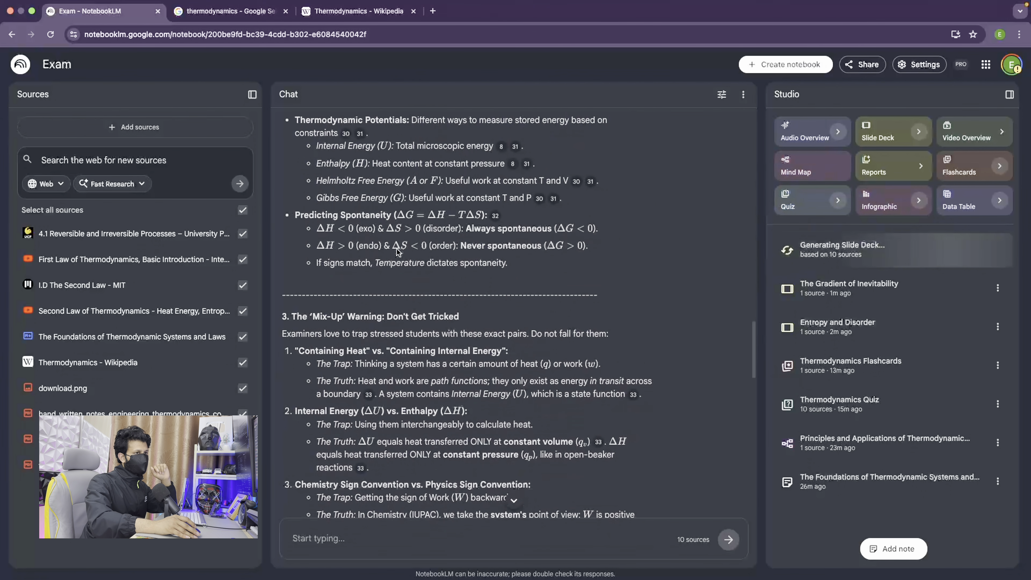
scroll(397, 249, down, 20)
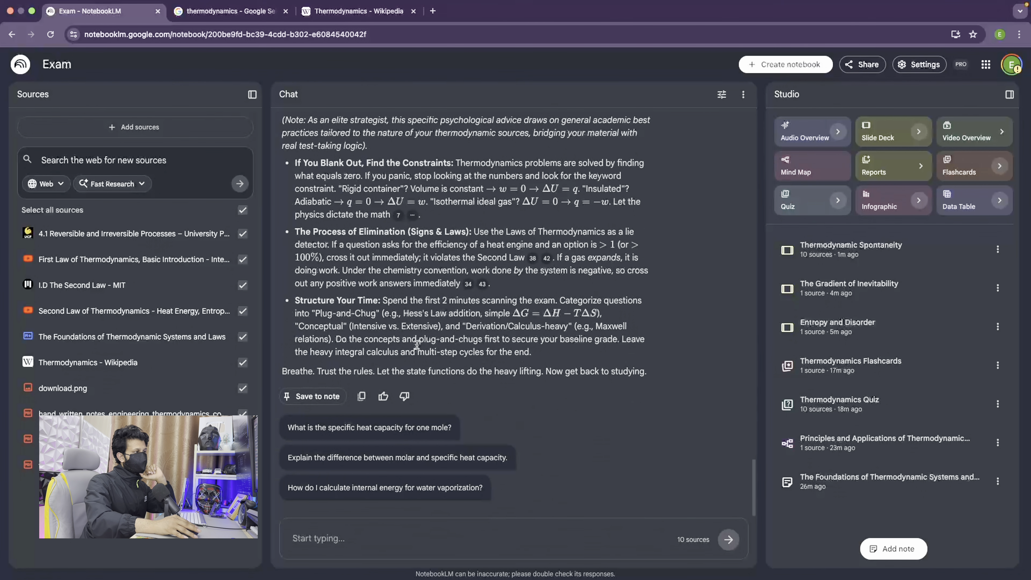
Save the survival guide answer as a note and convert that note into a notebook source
click(308, 396)
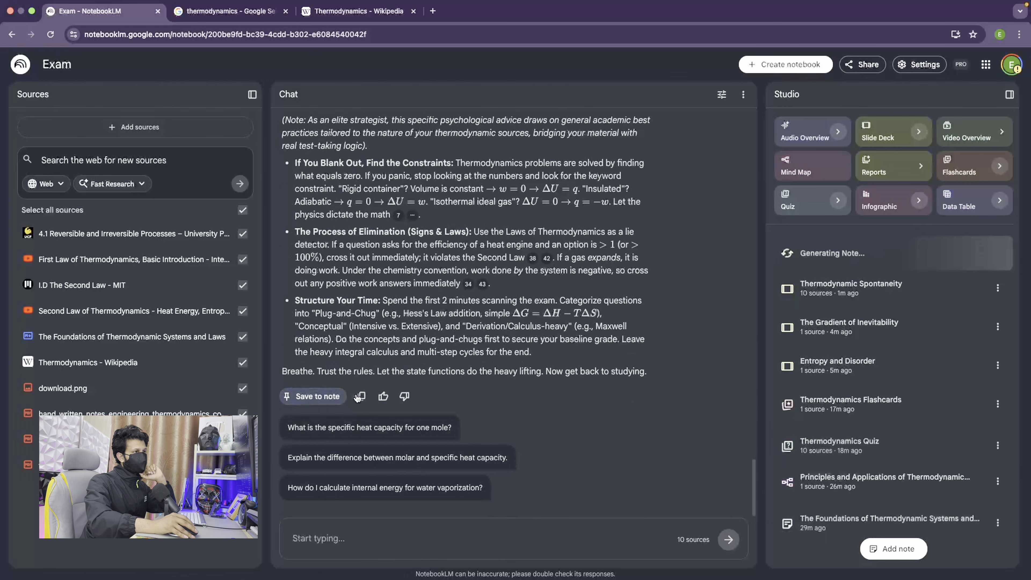
scroll(497, 236, up, 15)
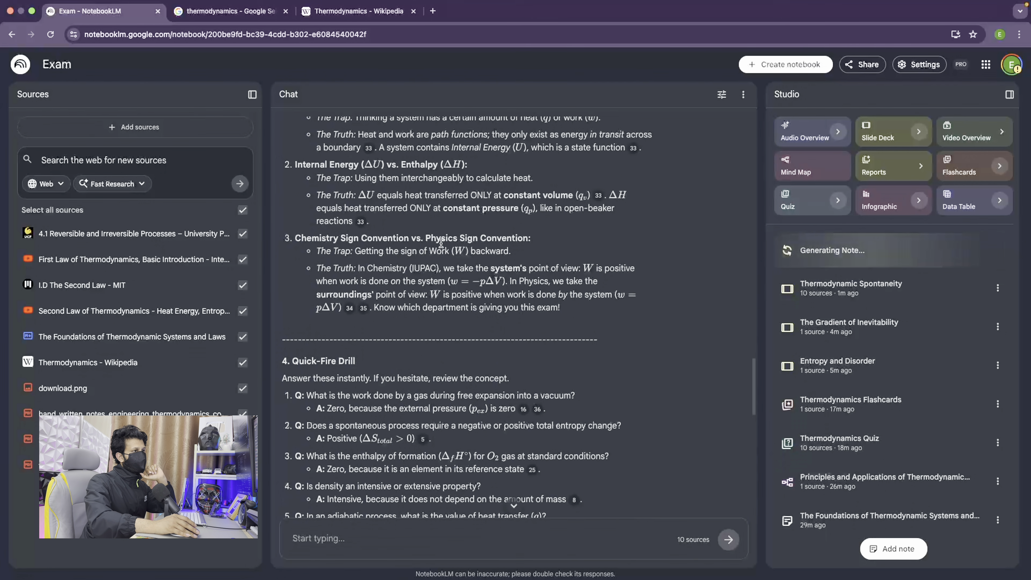
scroll(441, 243, up, 3)
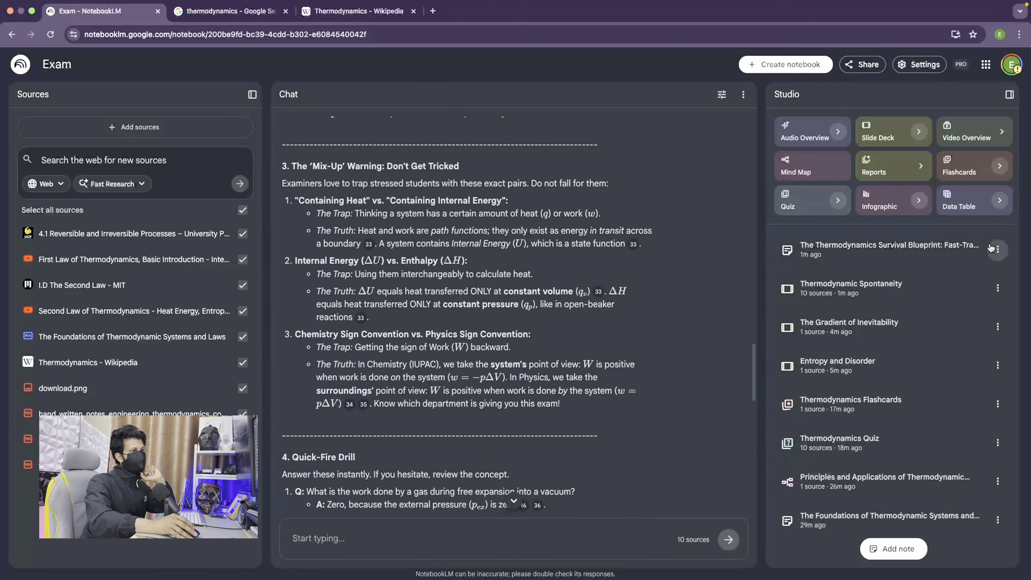
click(997, 249)
click(941, 279)
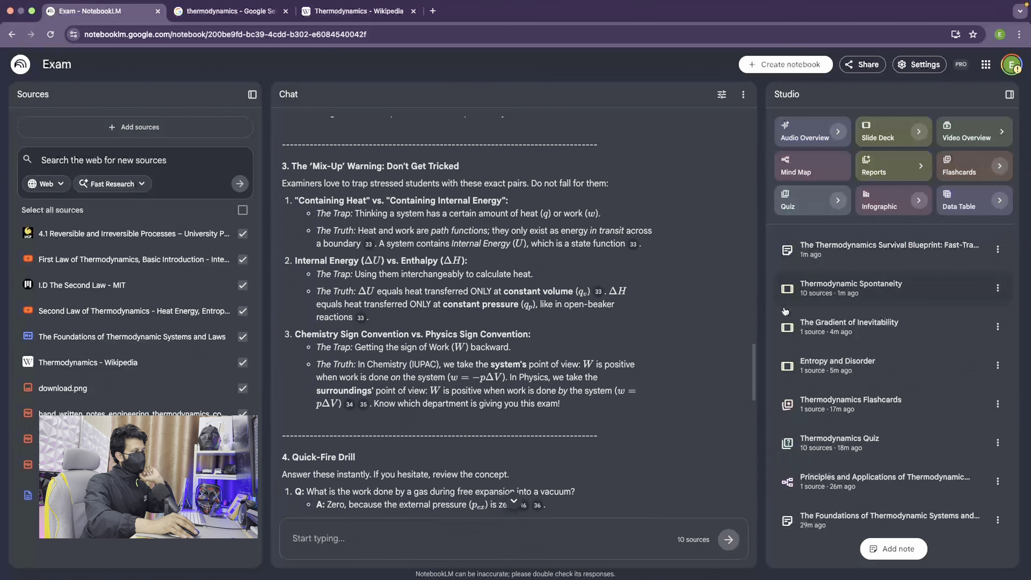
Deselect all sources except The Thermodynamics Survival Blueprint and generate a mind map from it
click(244, 211)
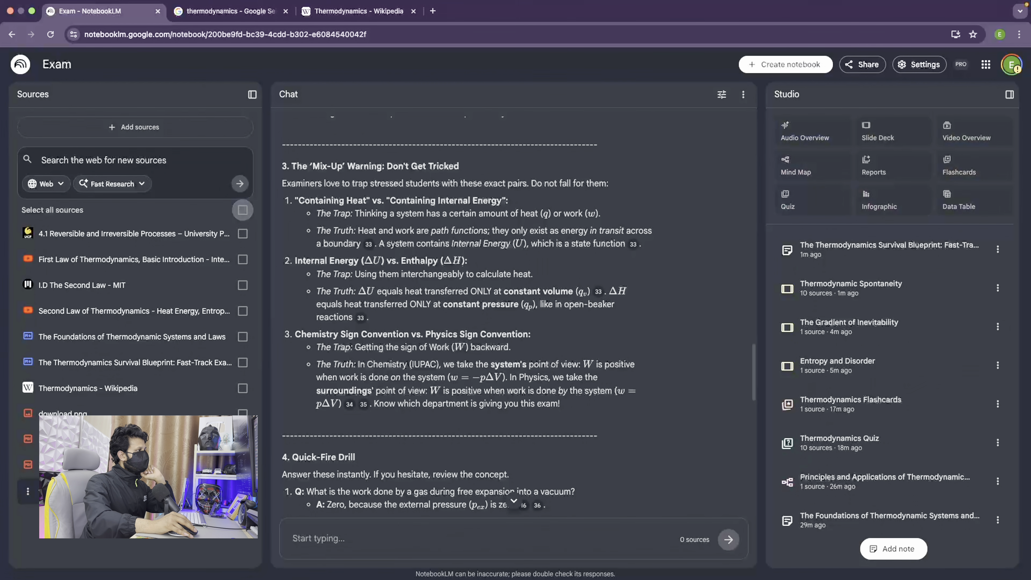
click(243, 362)
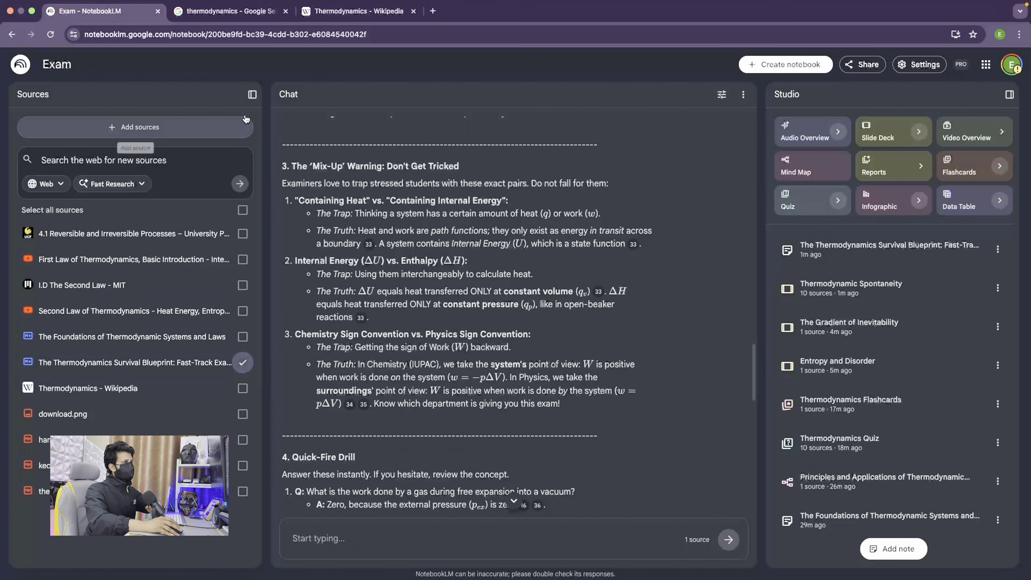
click(806, 167)
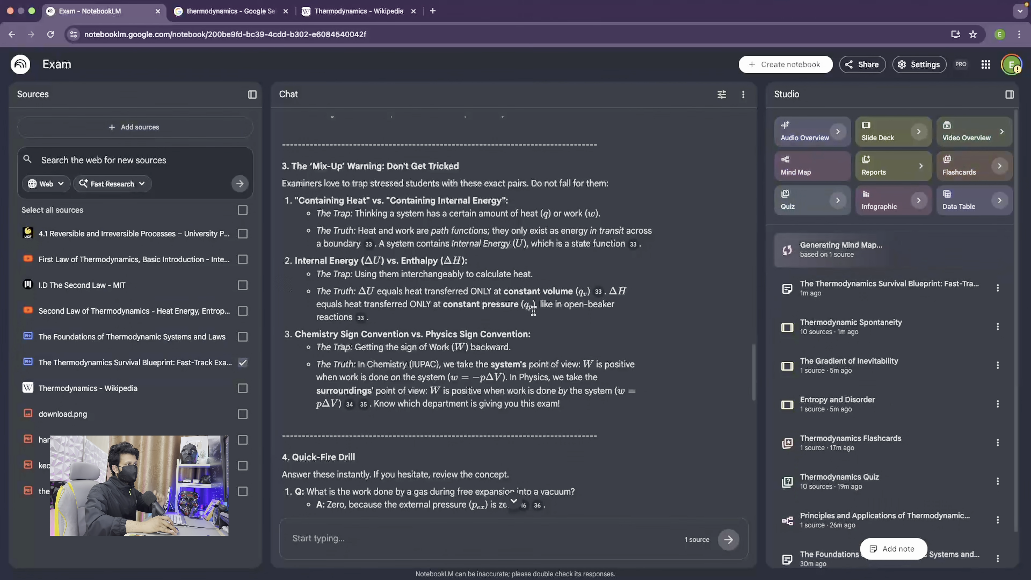
Read the Mix-Up Warning, Quick-Fire Drill and Survival Strategy sections of the survival guide answer
scroll(446, 260, down, 2)
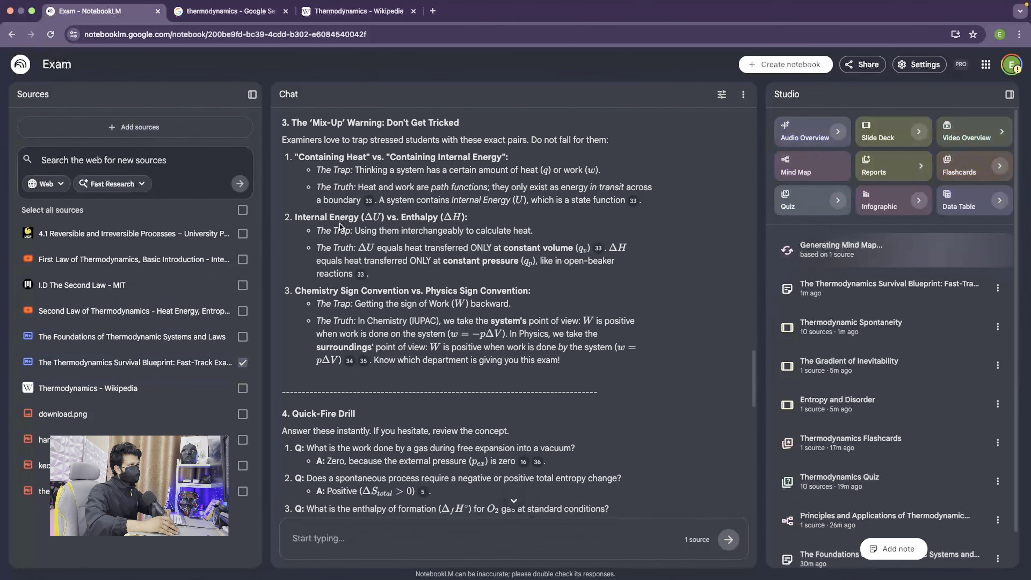
scroll(340, 226, down, 4)
scroll(341, 225, down, 4)
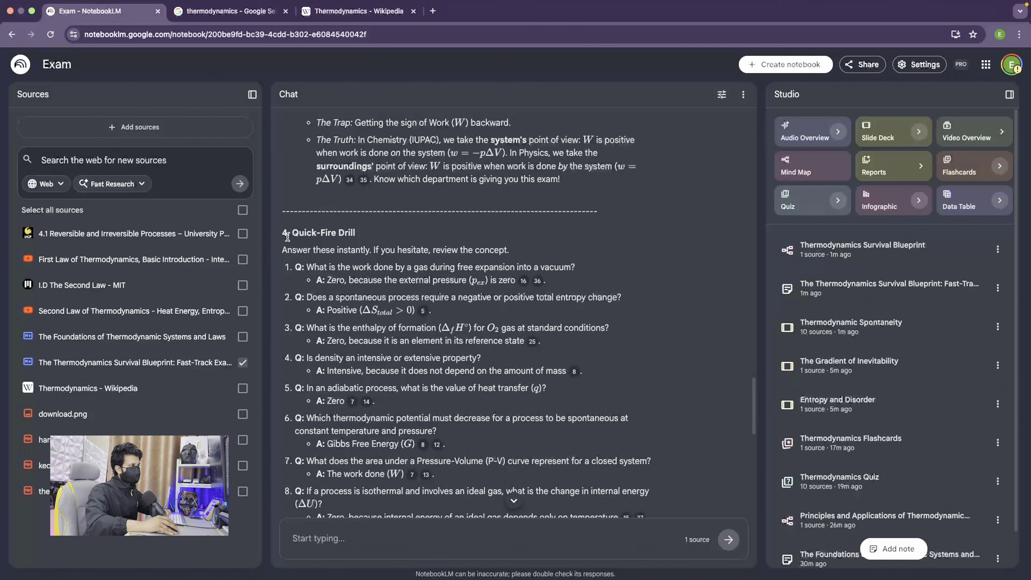
scroll(410, 253, down, 3)
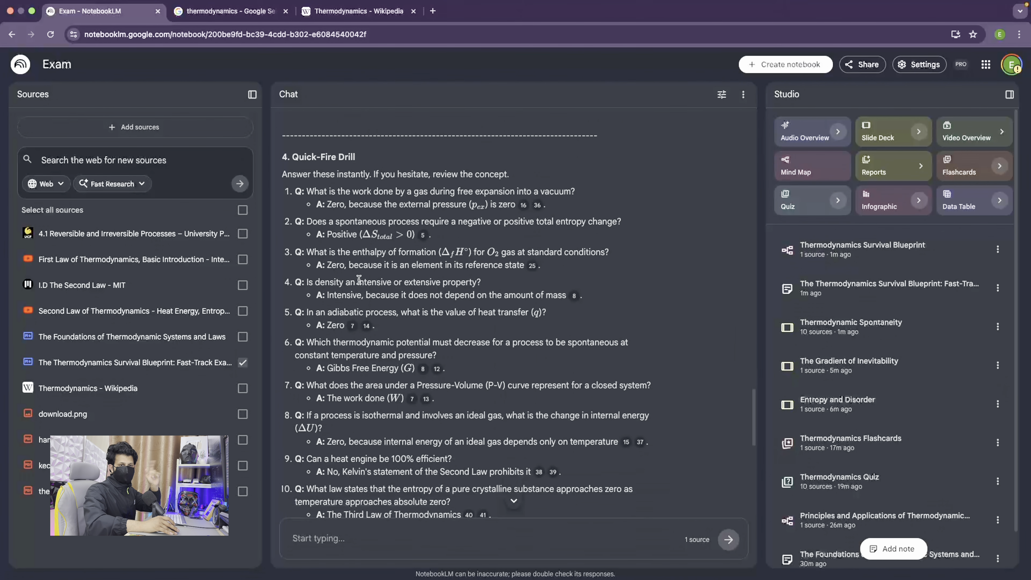
scroll(359, 280, down, 3)
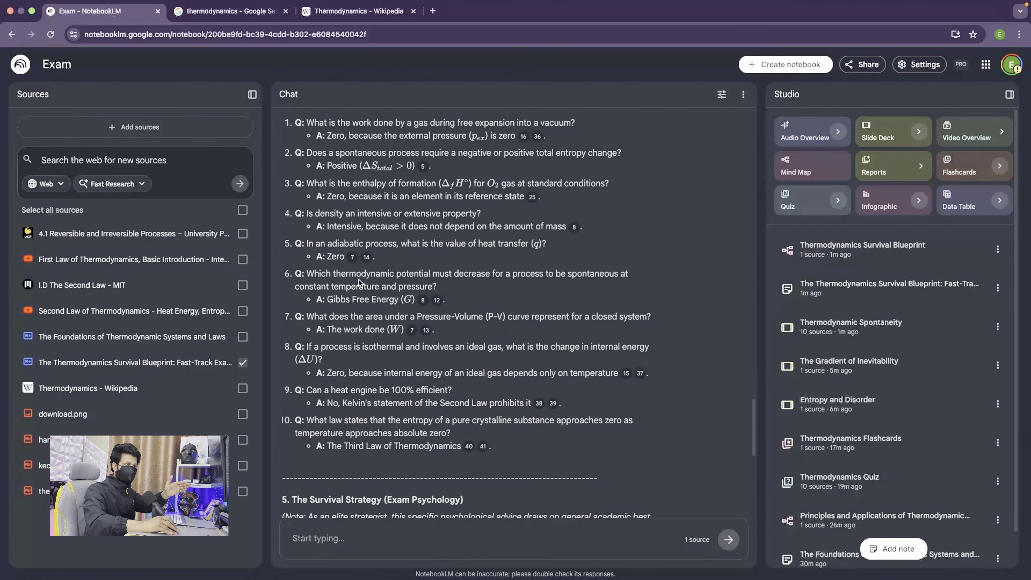
scroll(358, 281, down, 10)
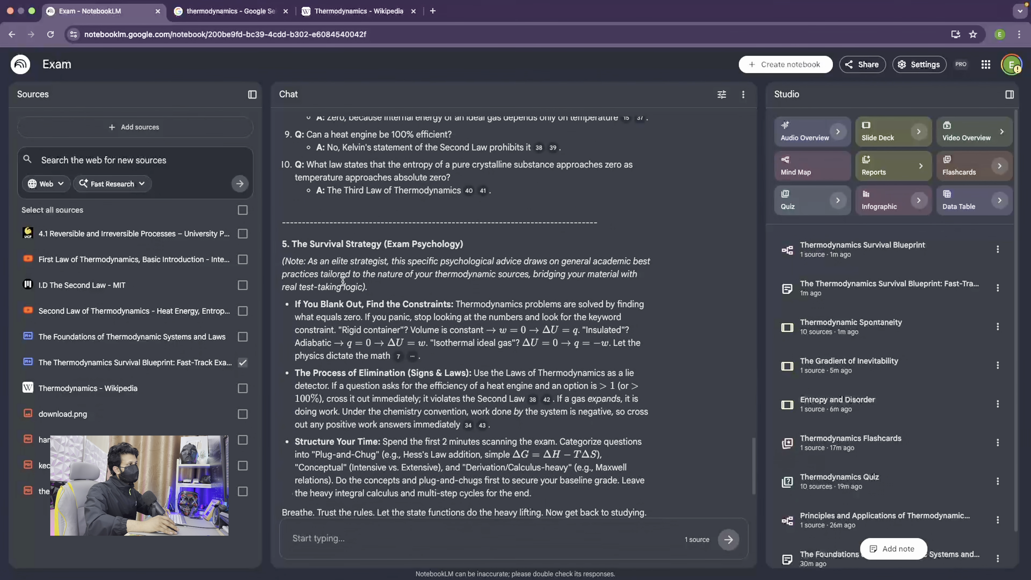
scroll(465, 271, down, 5)
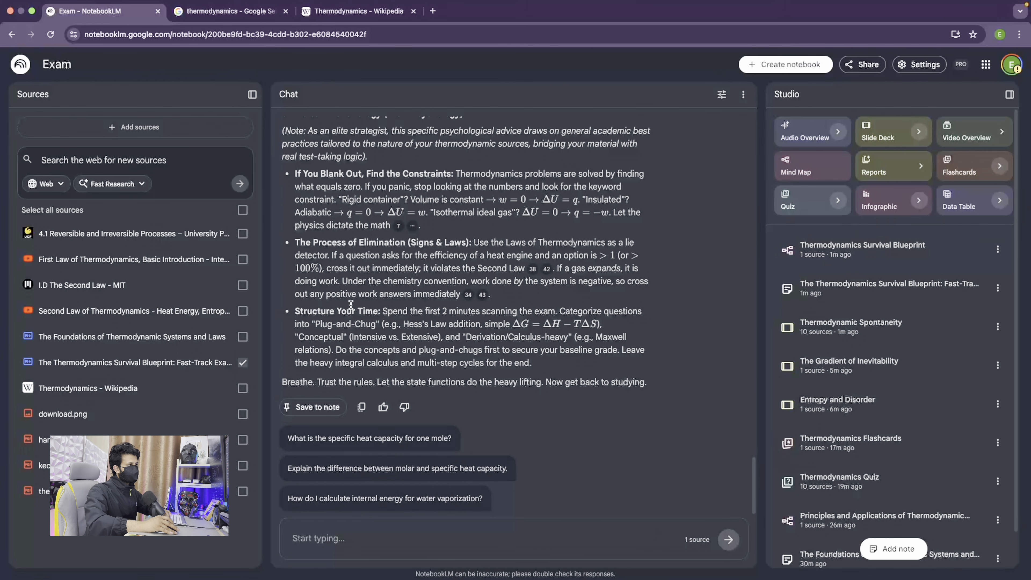
scroll(351, 304, up, 3)
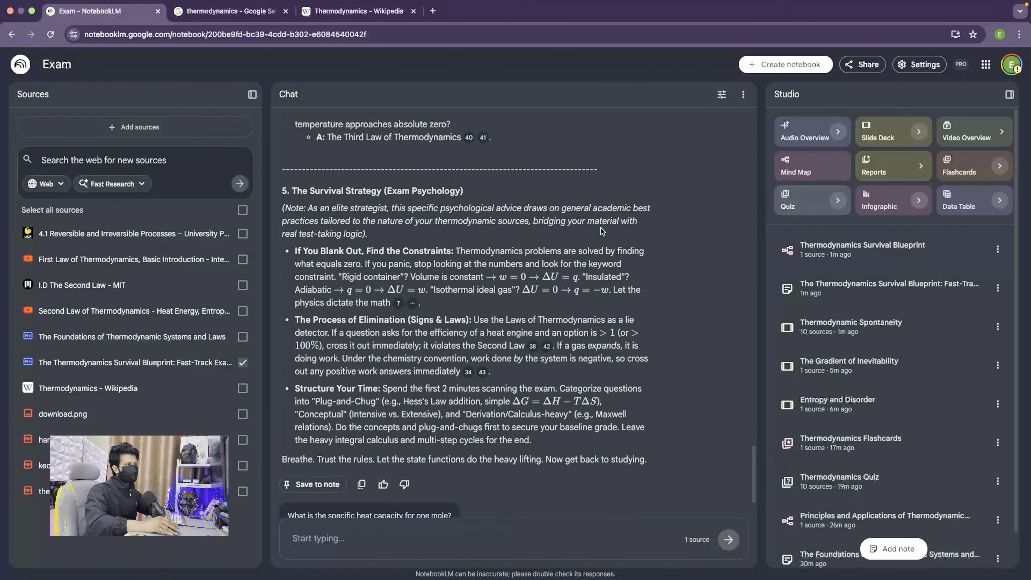
Examine the Thermodynamics Survival Blueprint mind map with The Four Laws and Thermodynamic Processes branches expanded, and close it
click(843, 250)
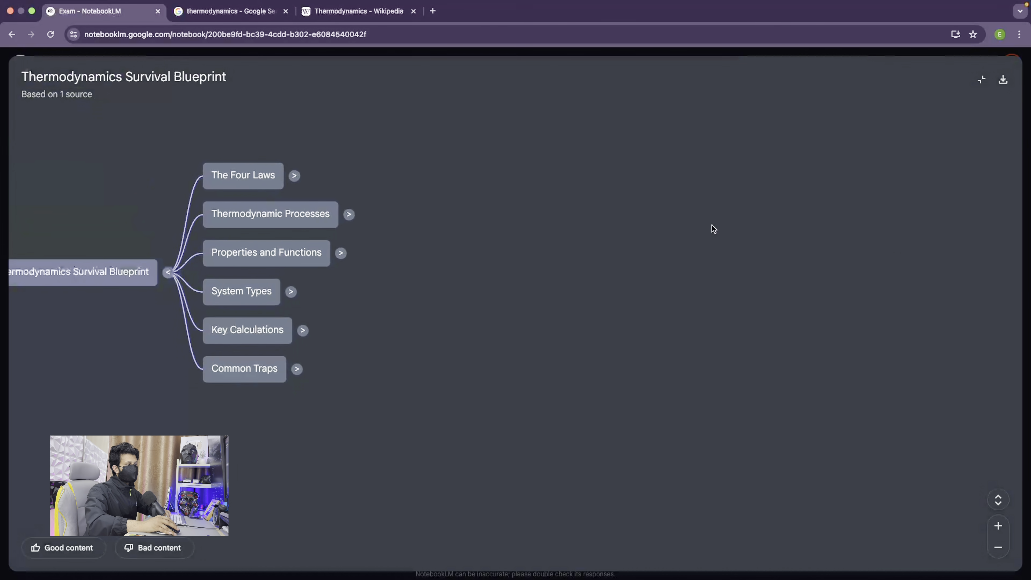
click(294, 176)
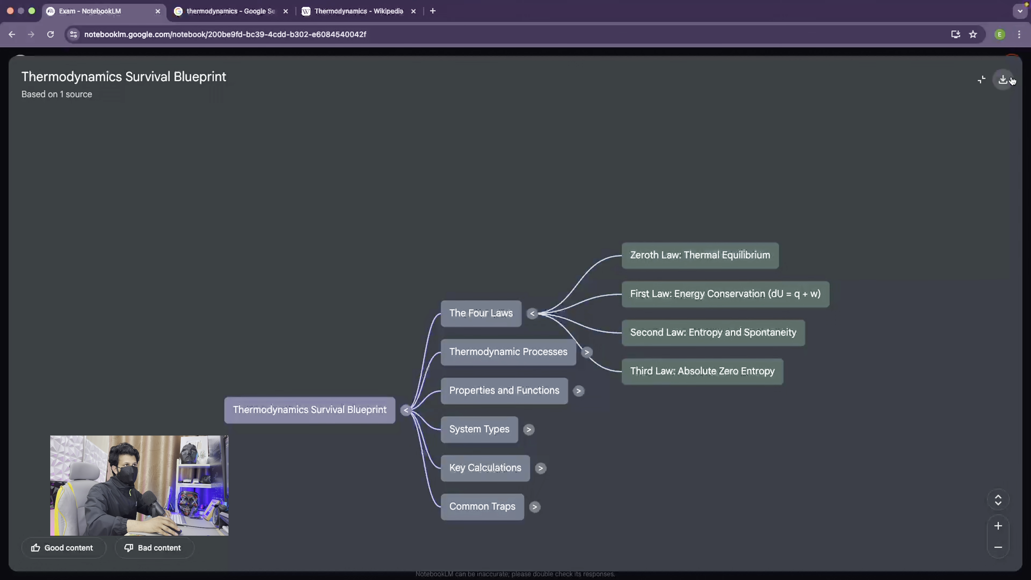
click(1000, 547)
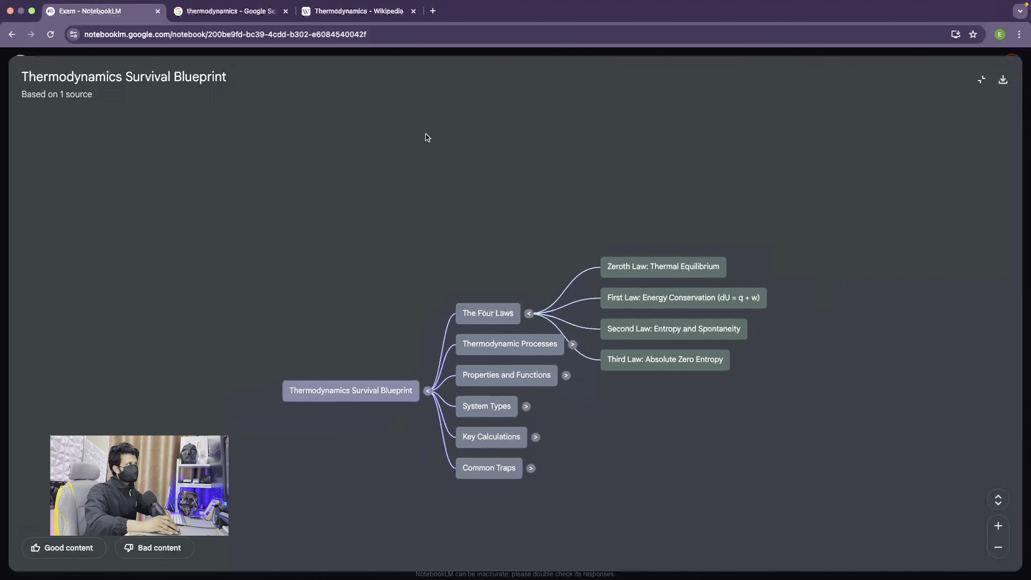
scroll(283, 216, down, 5)
scroll(283, 216, up, 6)
scroll(428, 260, down, 2)
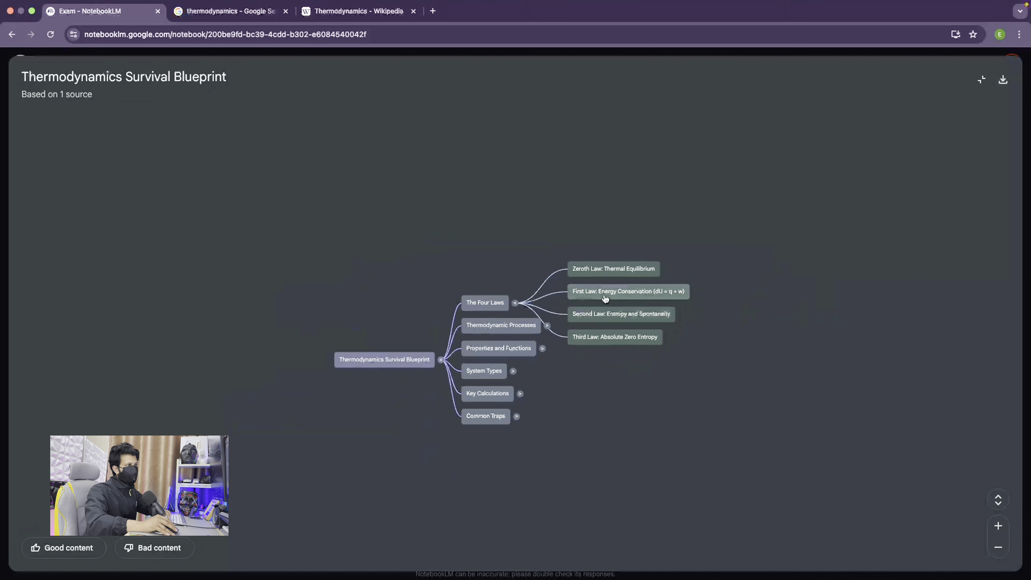
click(548, 328)
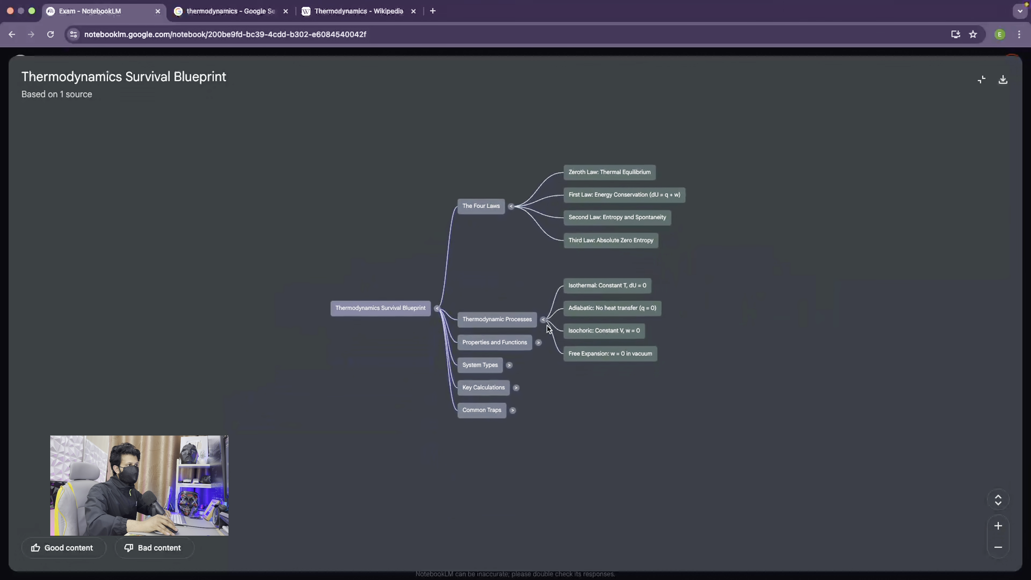
click(981, 80)
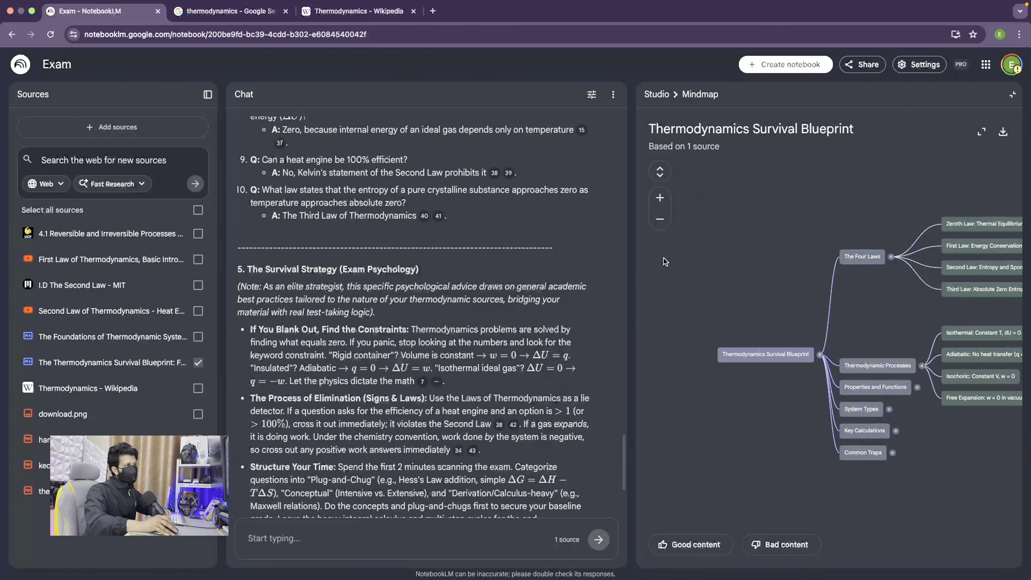
click(1012, 93)
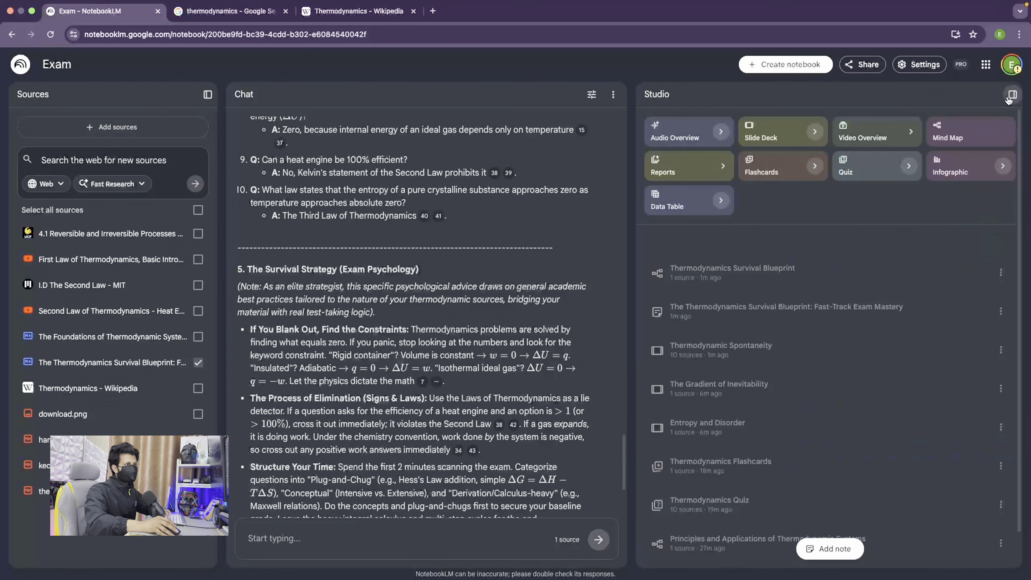